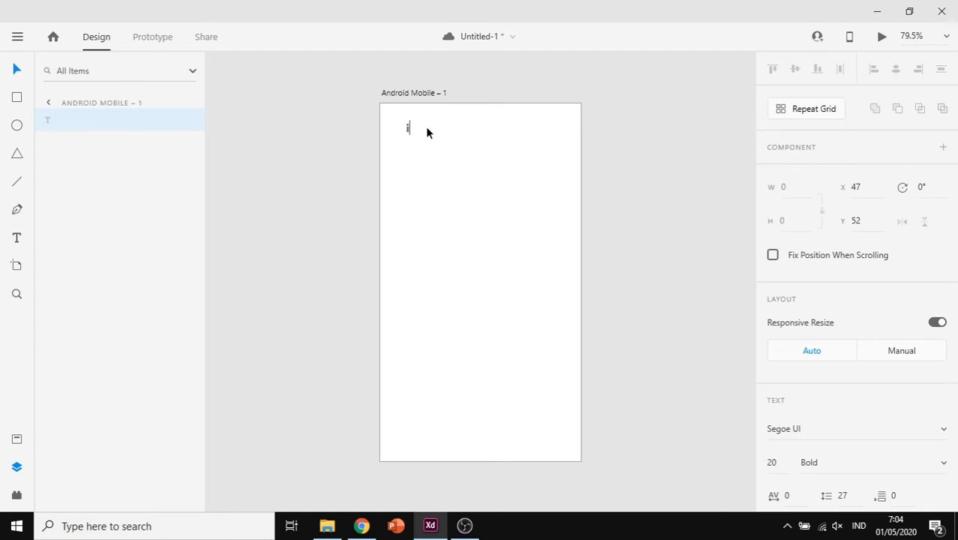
# Enter "ini adalah text" near the top of the artboard and set its font to Roboto
pyautogui.write('lah text')
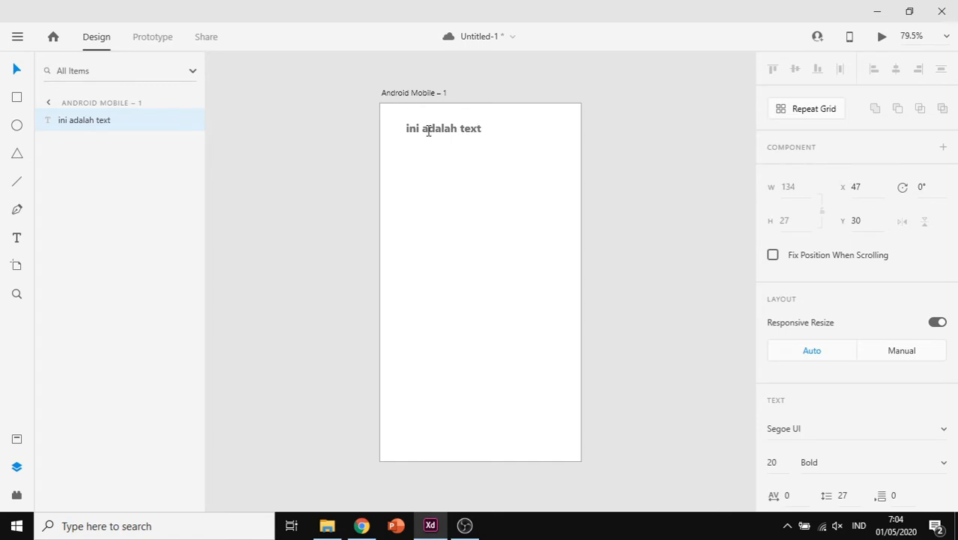
pyautogui.press('Escape')
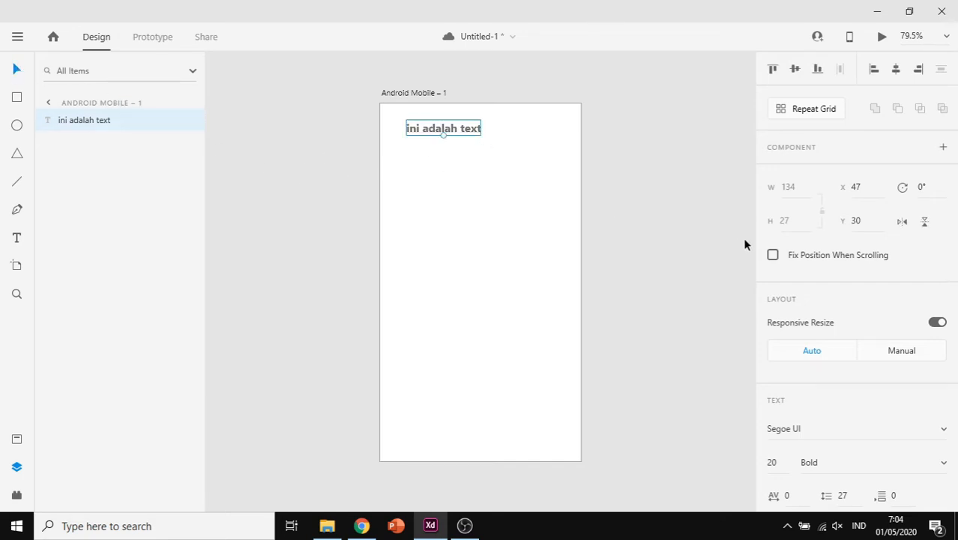
pyautogui.scroll(-4, 860, 268)
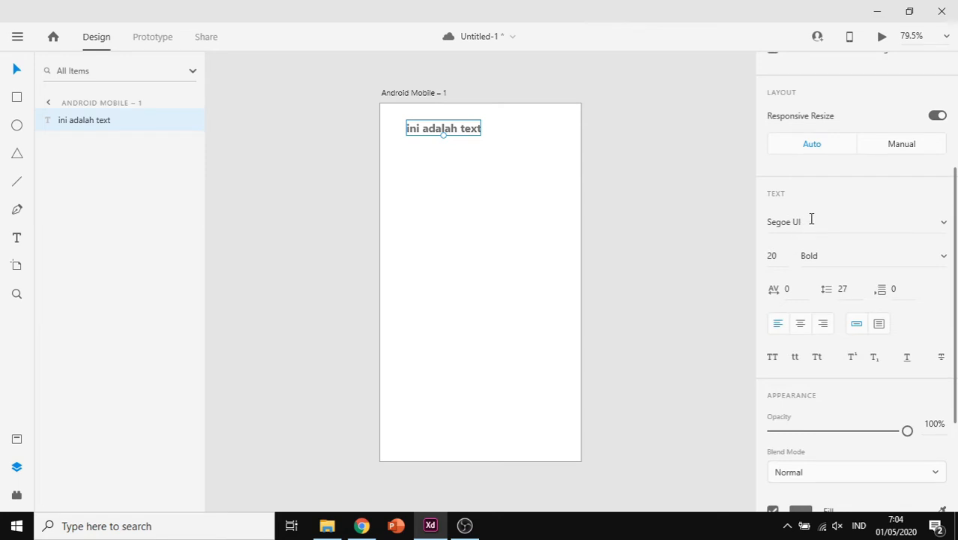
pyautogui.scroll(4, 840, 182)
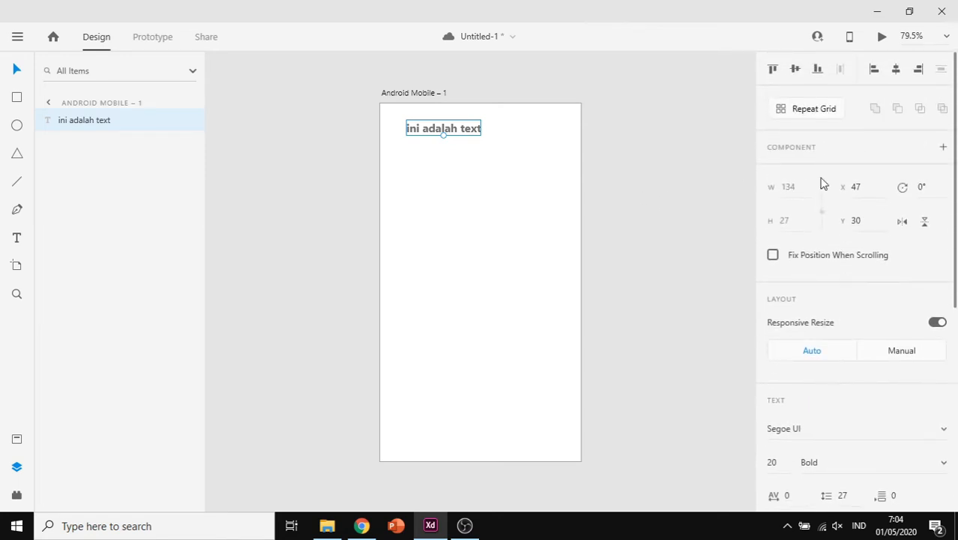
pyautogui.scroll(-1, 796, 257)
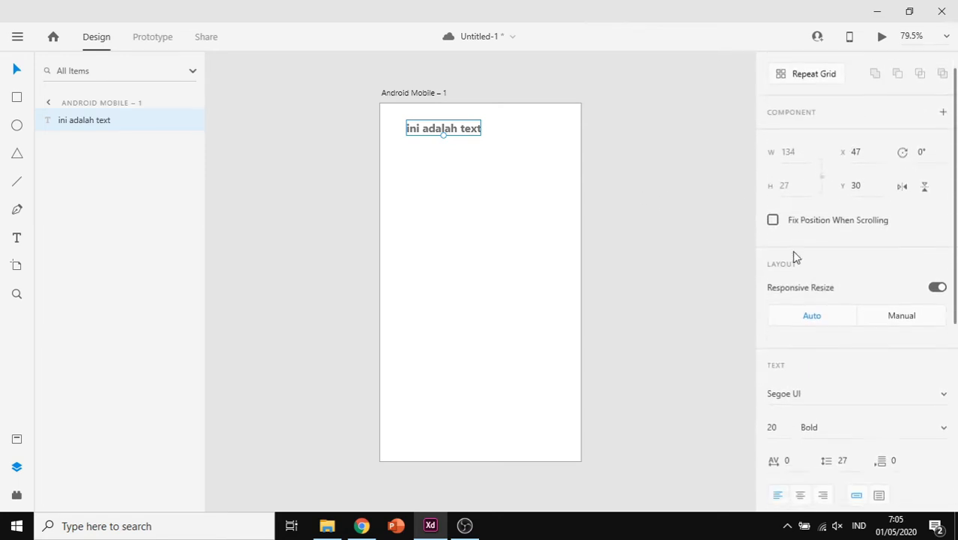
pyautogui.scroll(-3, 796, 258)
pyautogui.click(819, 223)
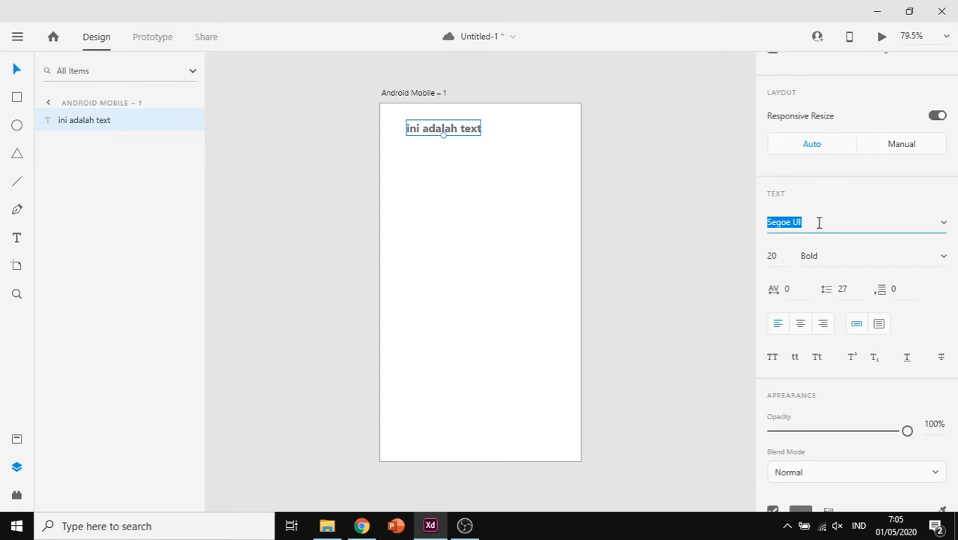
pyautogui.write('Roboto')
pyautogui.press('Return')
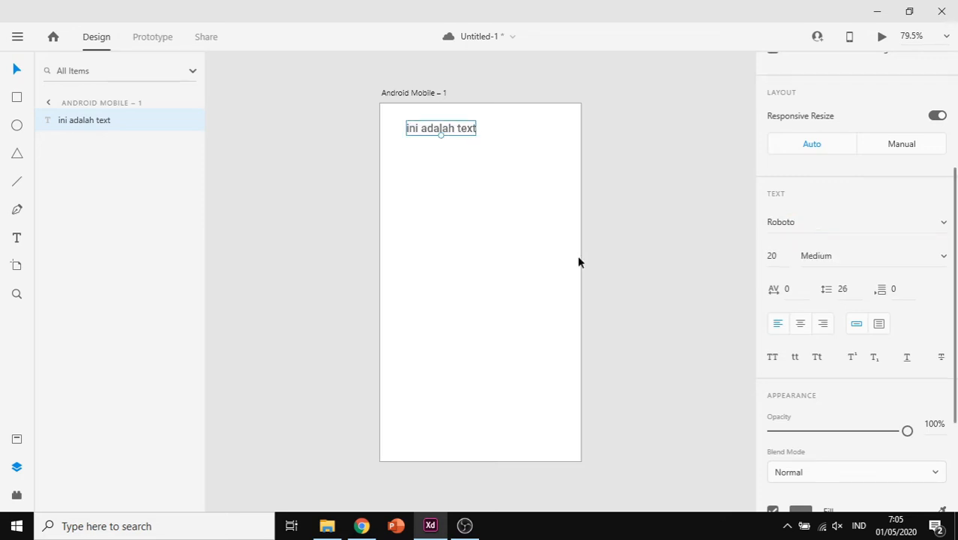
# Try a font size of 60 on the text
pyautogui.click(780, 255)
pyautogui.write('60')
pyautogui.press('Return')
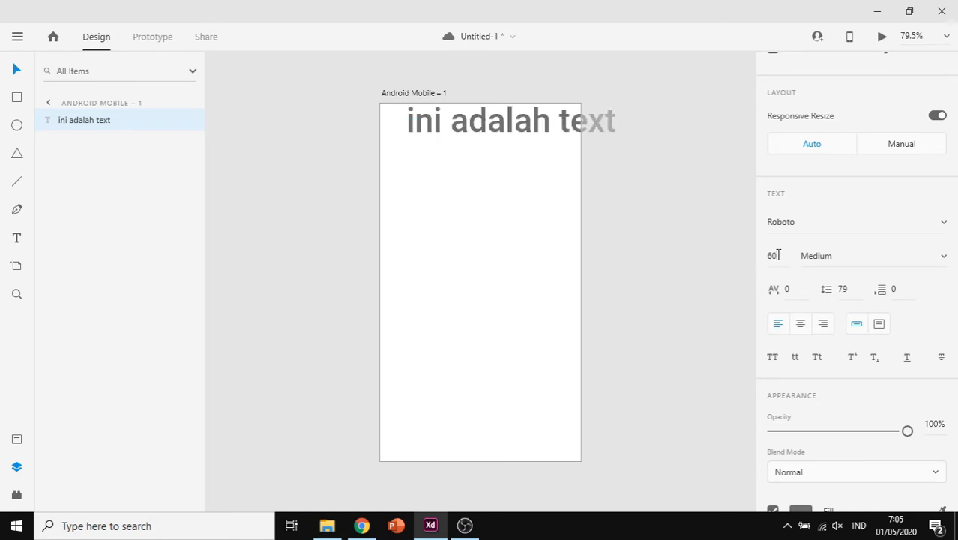
# Set the font size of "ini adalah text" to 40
pyautogui.click(778, 255)
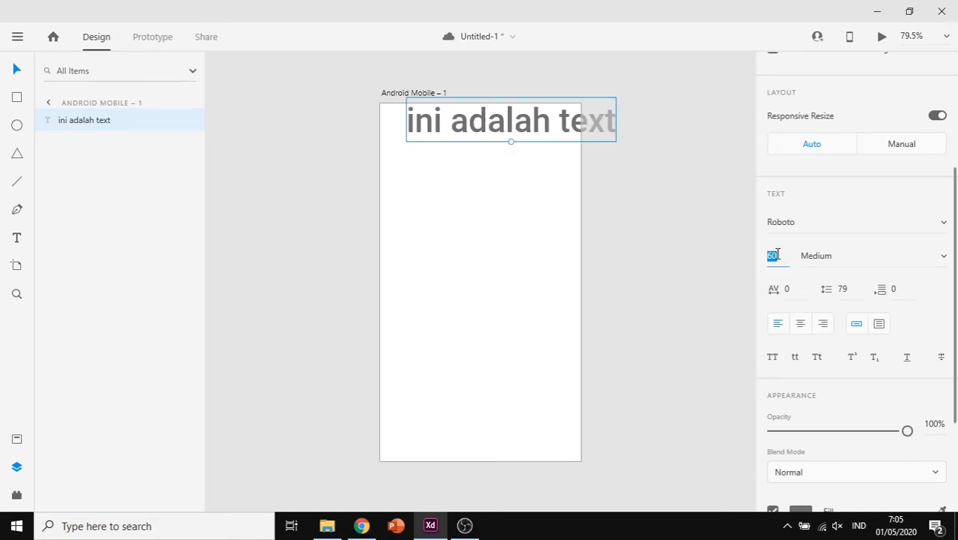
pyautogui.write('40')
pyautogui.press('Return')
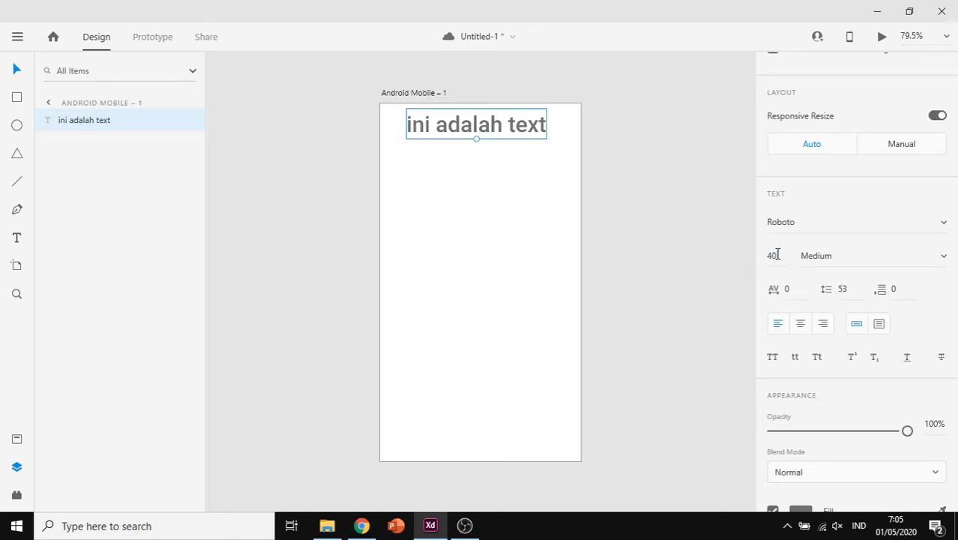
# Add "mau makan" to the same text object, leaving one blank line below "ini adalah text"
pyautogui.doubleClick(538, 129)
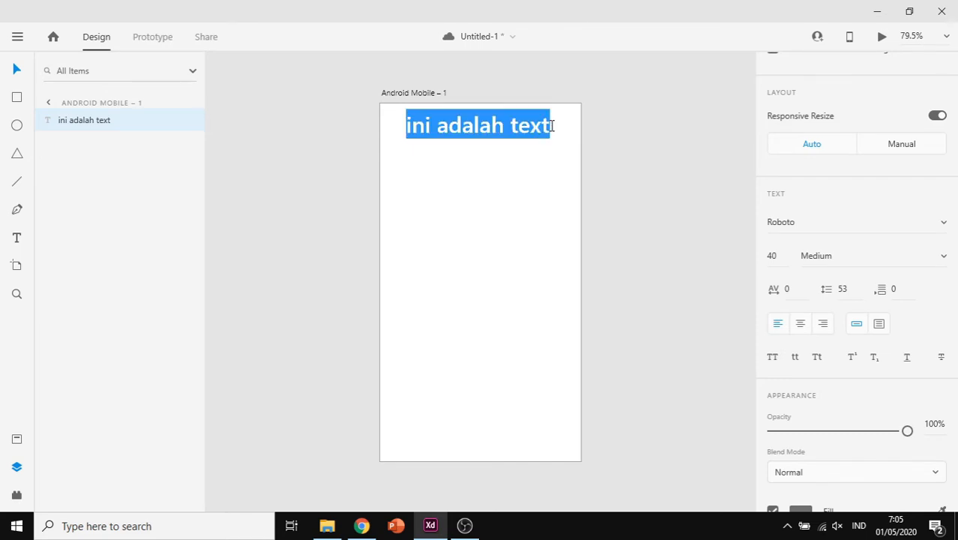
pyautogui.click(549, 125)
pyautogui.press('Return')
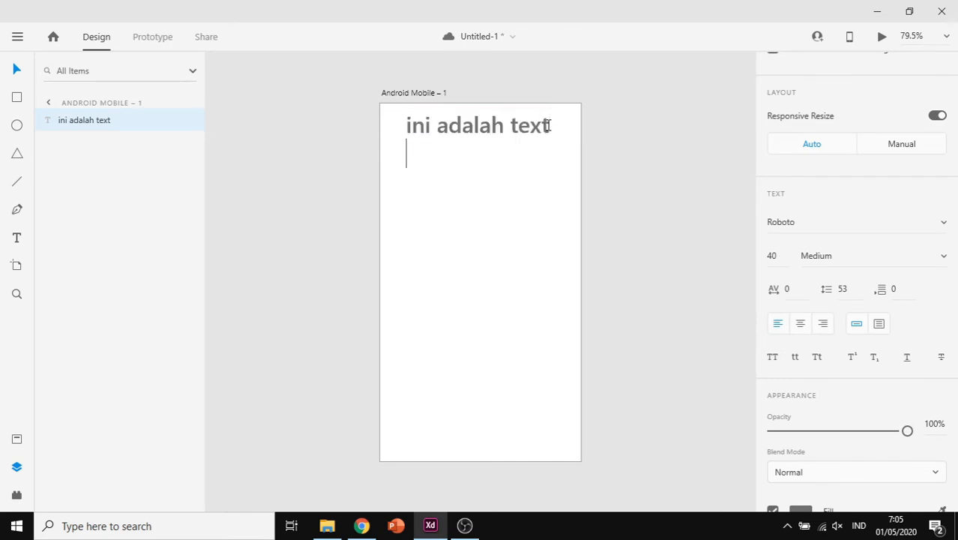
pyautogui.press('Return')
pyautogui.write('mau makan')
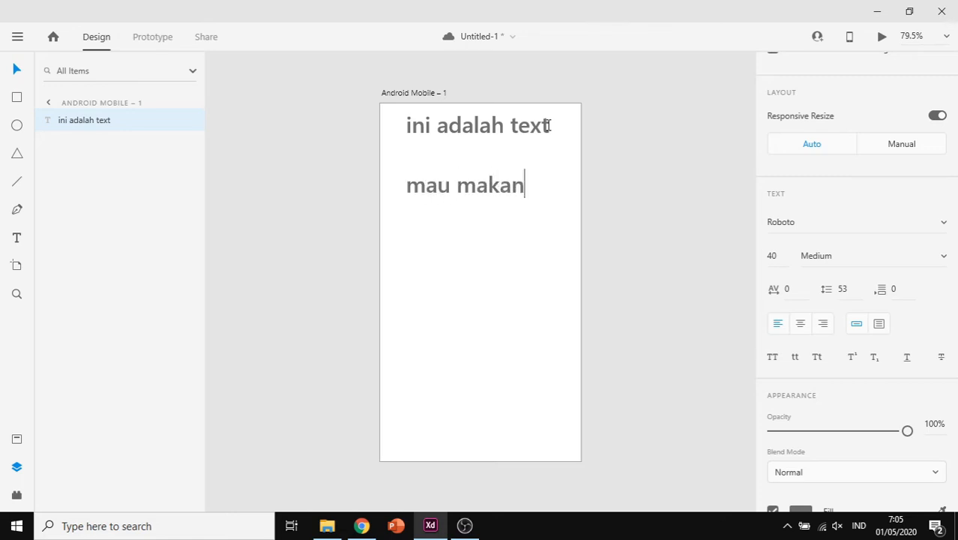
# Try centre, left and right alignment on all lines of the text object
pyautogui.moveTo(527, 180); pyautogui.dragTo(398, 126)
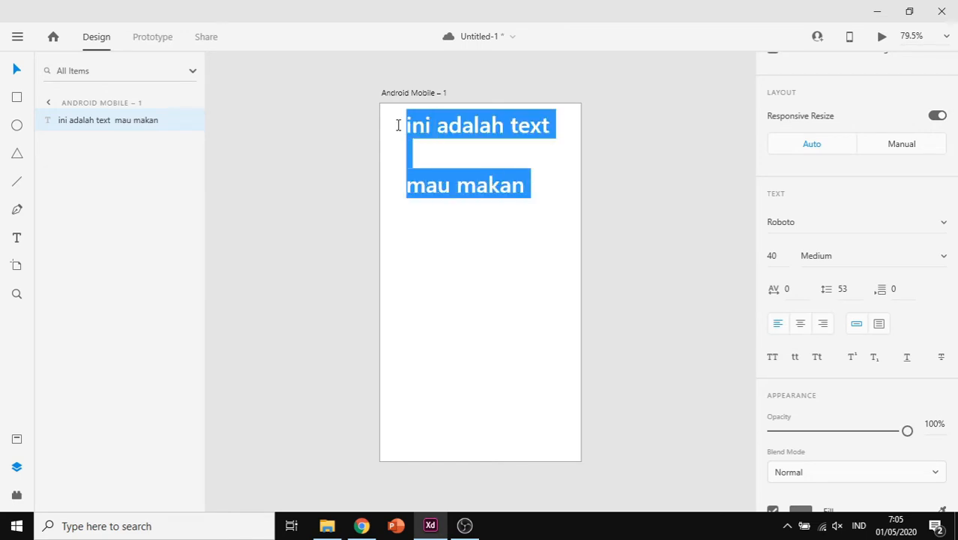
pyautogui.click(800, 324)
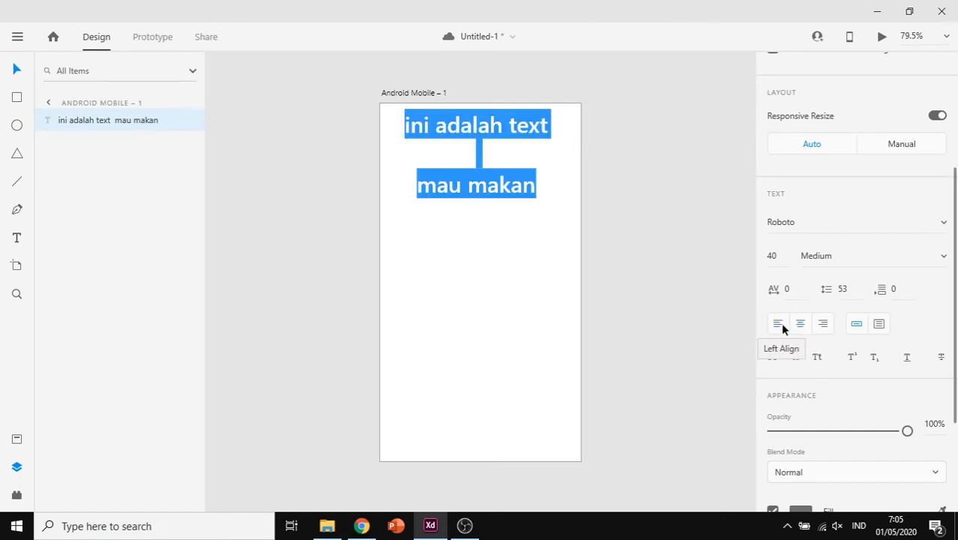
pyautogui.click(781, 324)
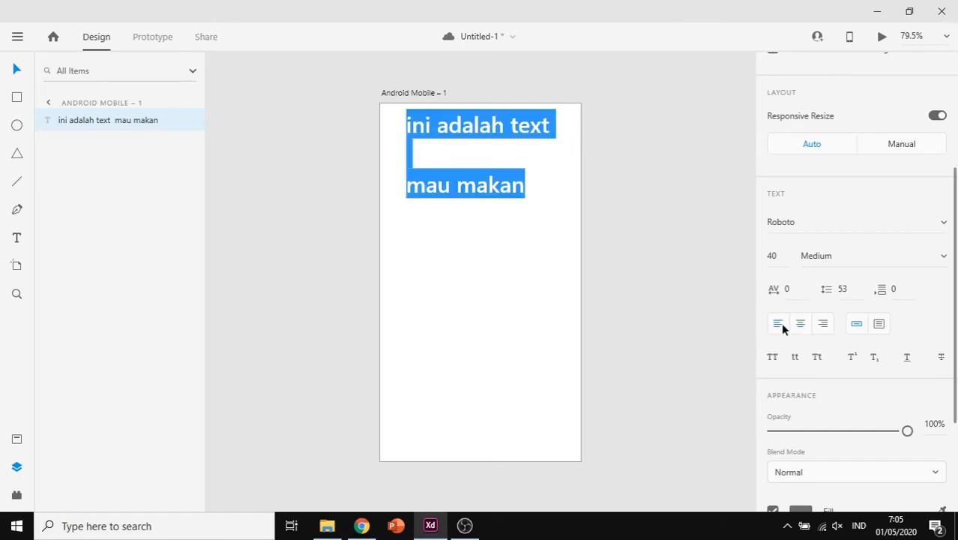
pyautogui.click(822, 325)
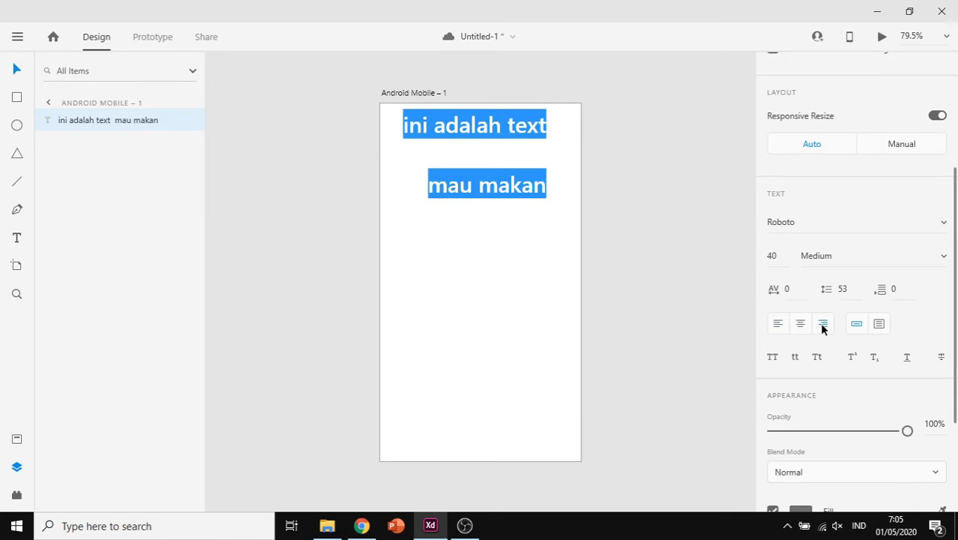
# Try character spacing values of 10, 20 and 40 on the whole text
pyautogui.click(789, 290)
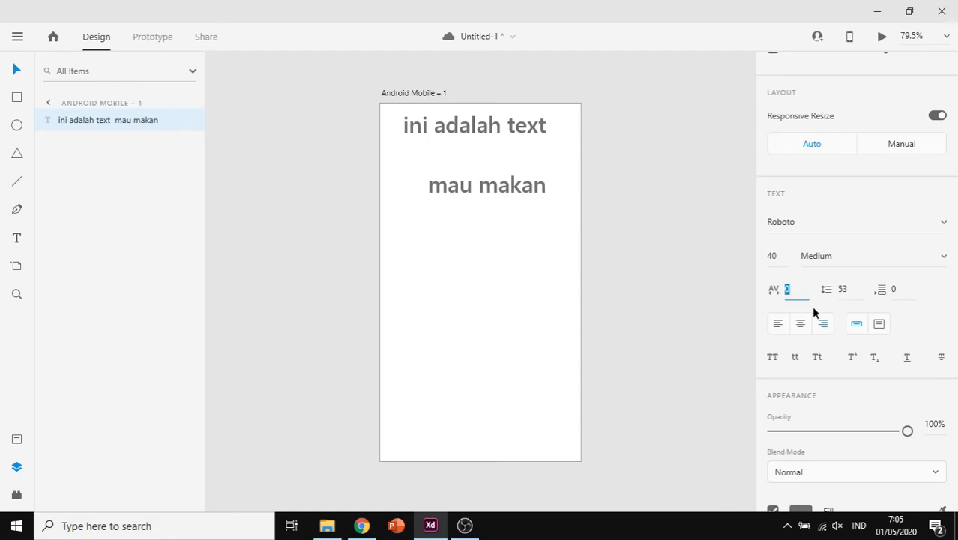
pyautogui.press('Return')
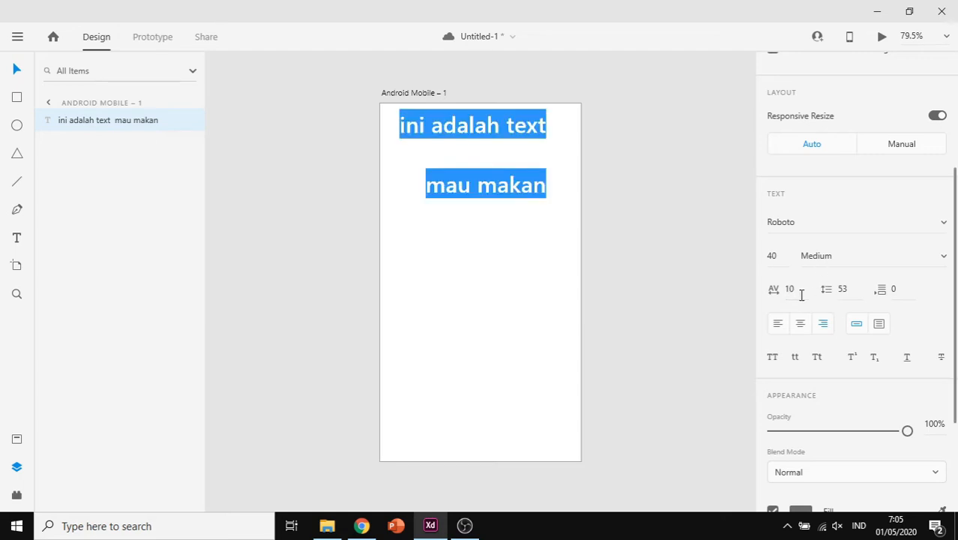
pyautogui.click(802, 294)
pyautogui.press('BackSpace')
pyautogui.write('20')
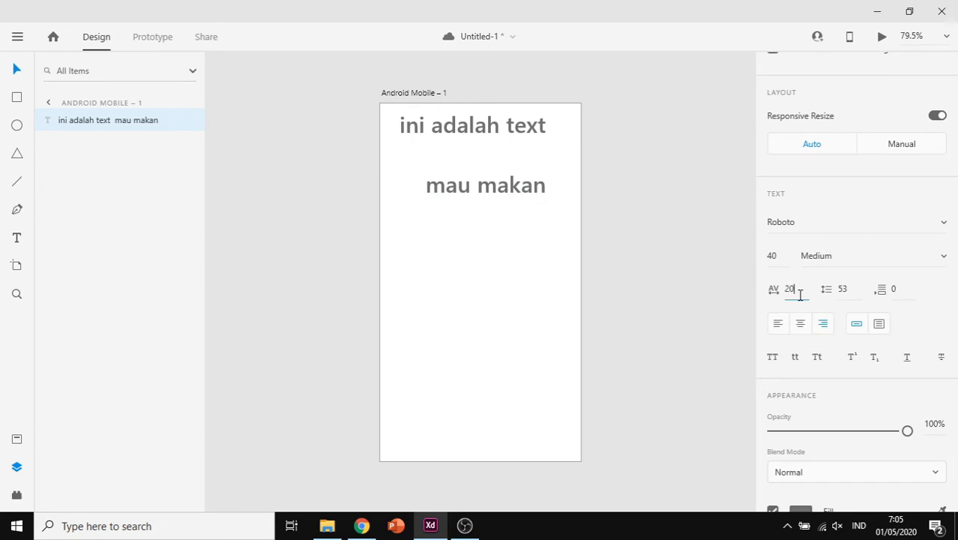
pyautogui.press('Return')
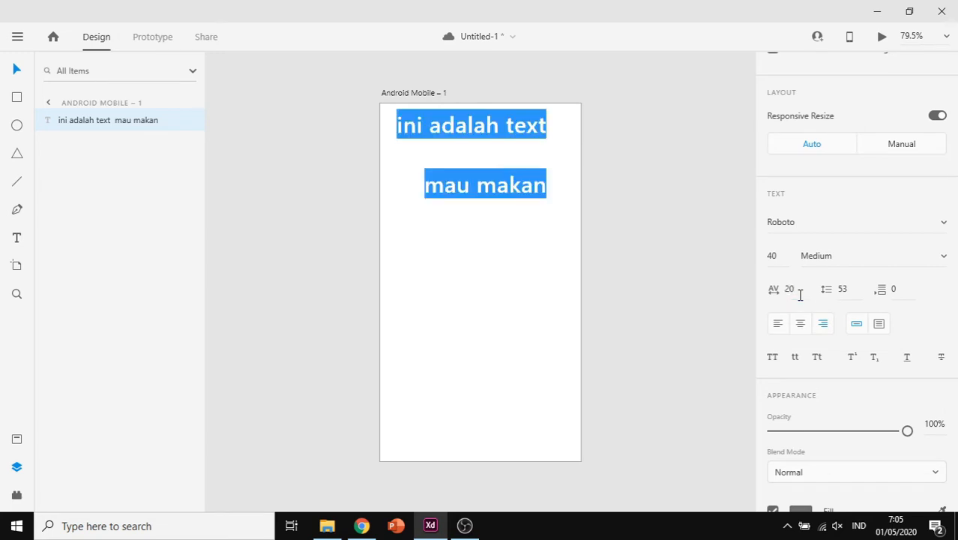
pyautogui.click(799, 295)
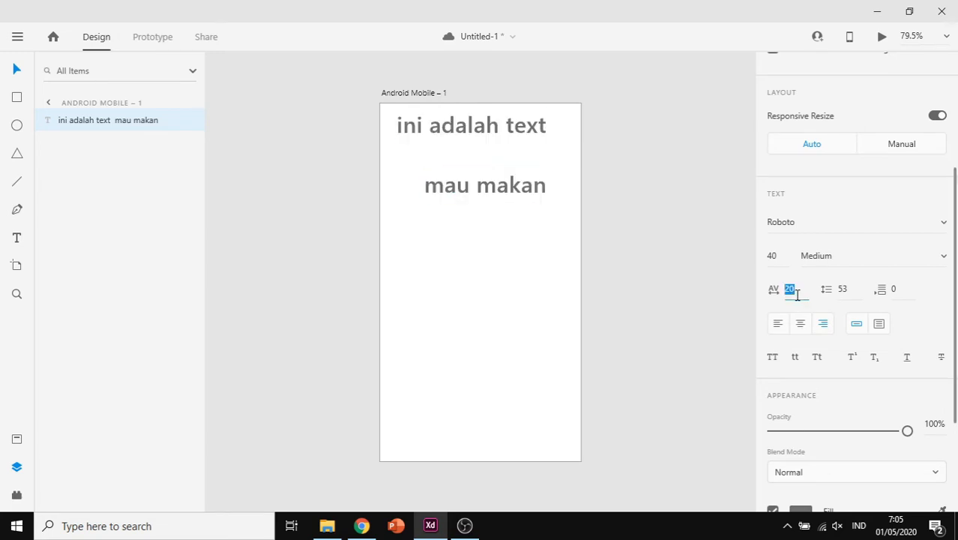
pyautogui.press('BackSpace')
pyautogui.write('40')
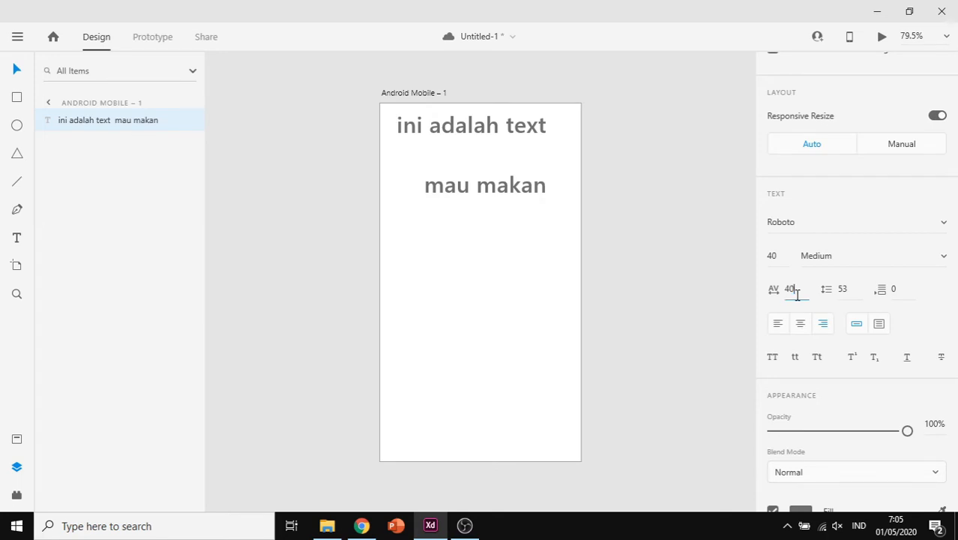
pyautogui.press('Return')
# Reset the character spacing of the whole text to 0
pyautogui.click(791, 293)
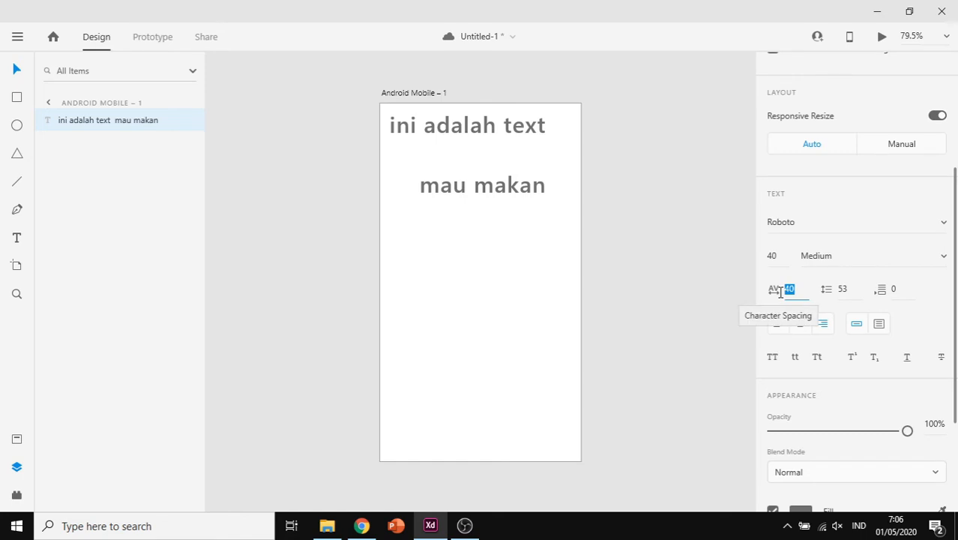
pyautogui.press('BackSpace')
pyautogui.write('0')
pyautogui.press('Return')
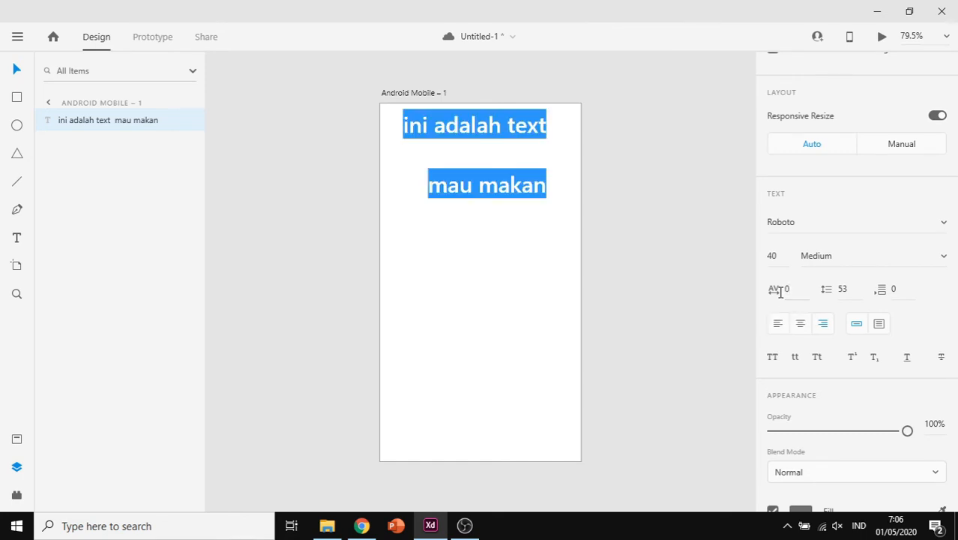
# Remove the blank line between "ini adalah text" and "mau makan", and left-align the text
pyautogui.click(848, 290)
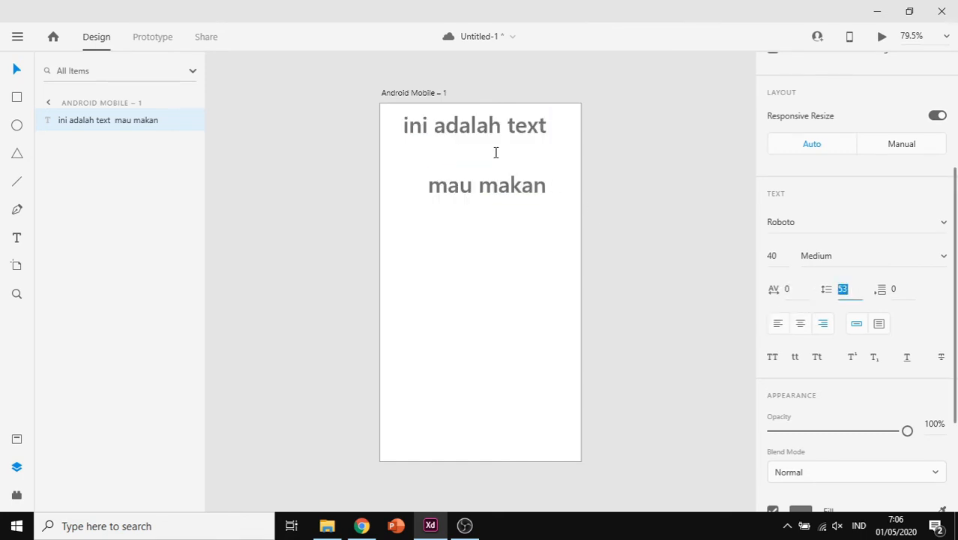
pyautogui.tripleClick(428, 181)
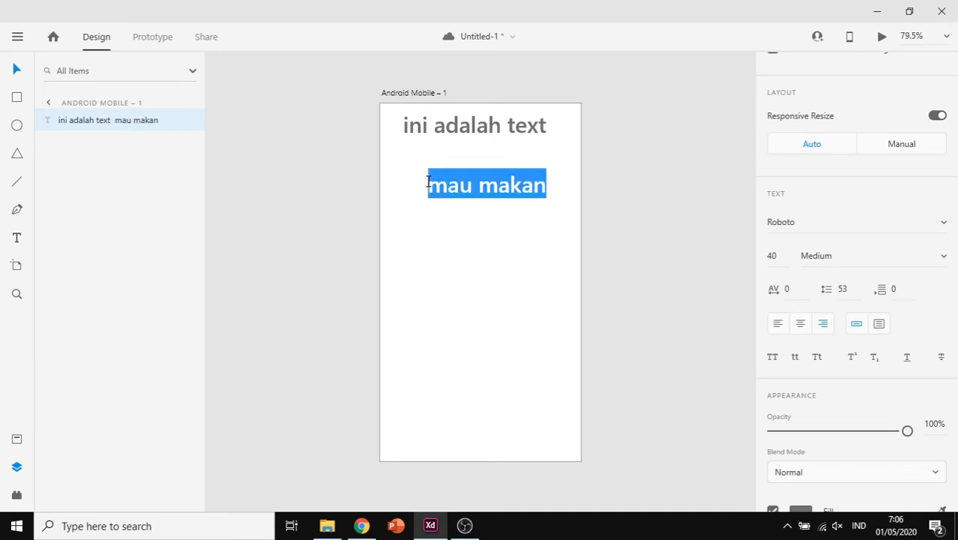
pyautogui.click(450, 169)
pyautogui.tripleClick(494, 124)
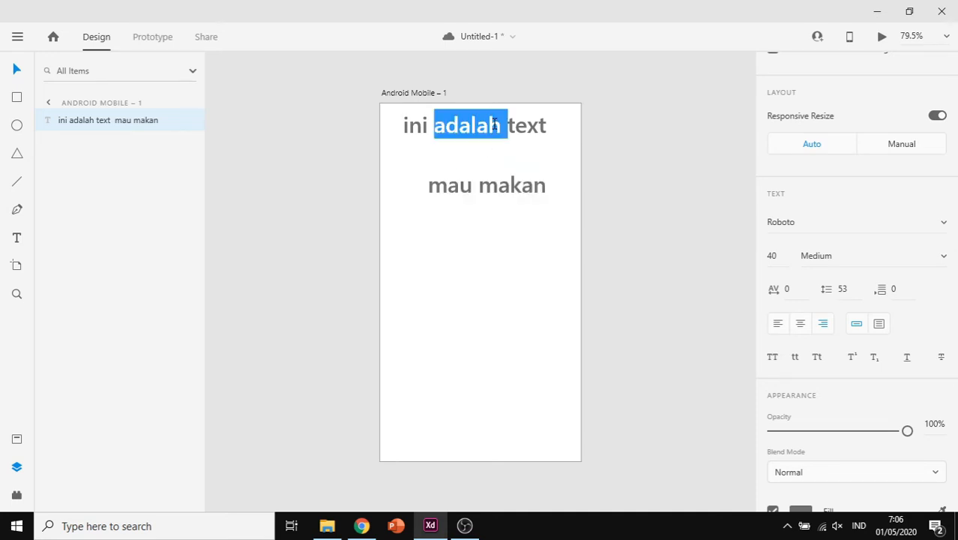
pyautogui.click(494, 151)
pyautogui.click(17, 70)
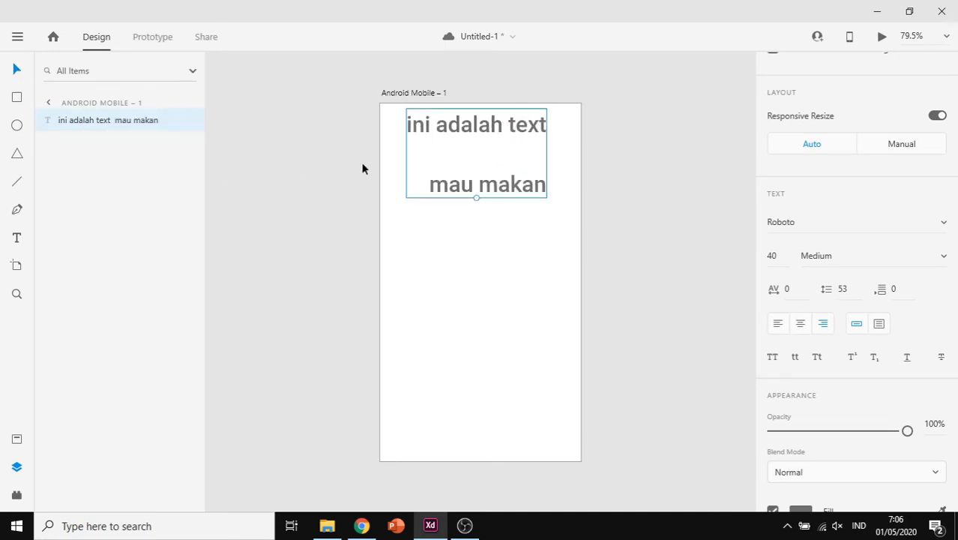
pyautogui.doubleClick(432, 186)
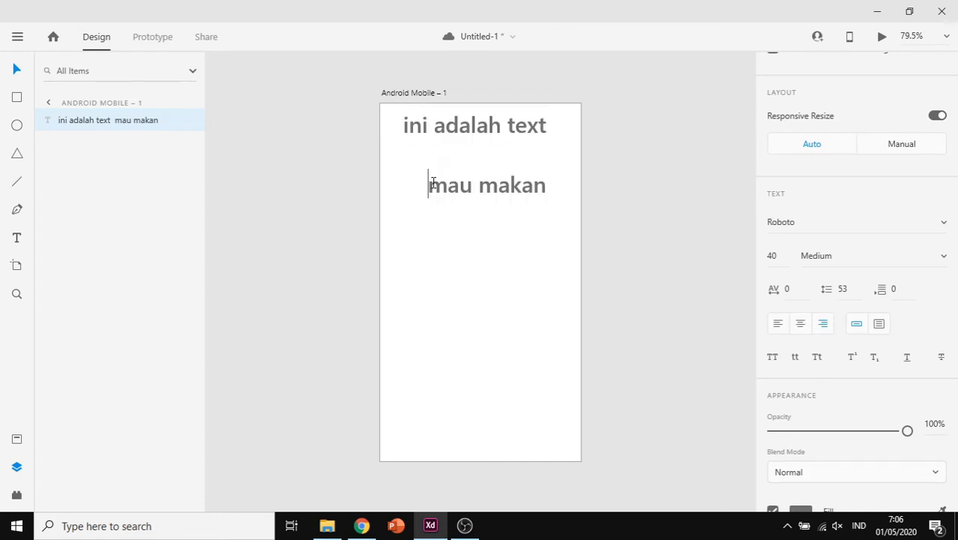
pyautogui.press('BackSpace')
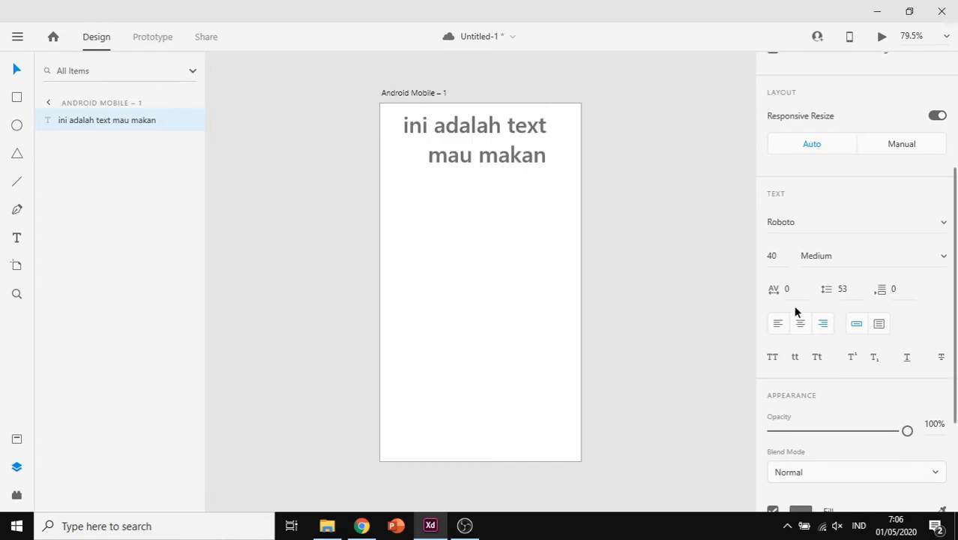
pyautogui.click(778, 323)
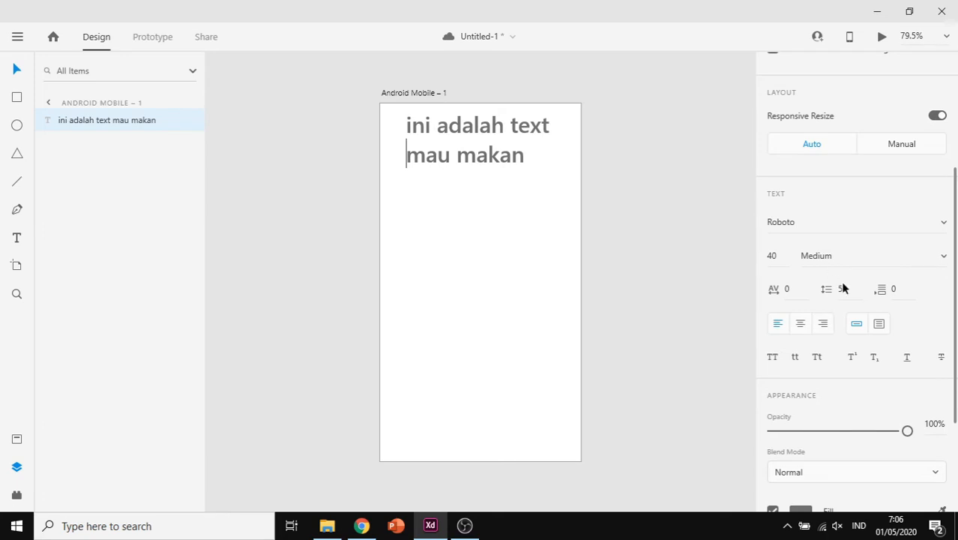
# Try a line spacing of 10 on the two-line text
pyautogui.click(850, 290)
pyautogui.press('BackSpace')
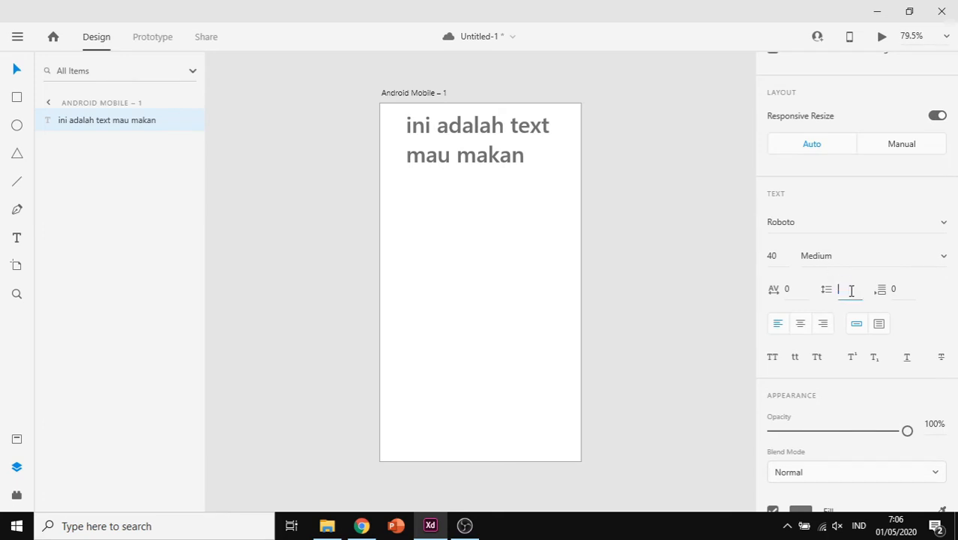
pyautogui.write('10')
pyautogui.press('Return')
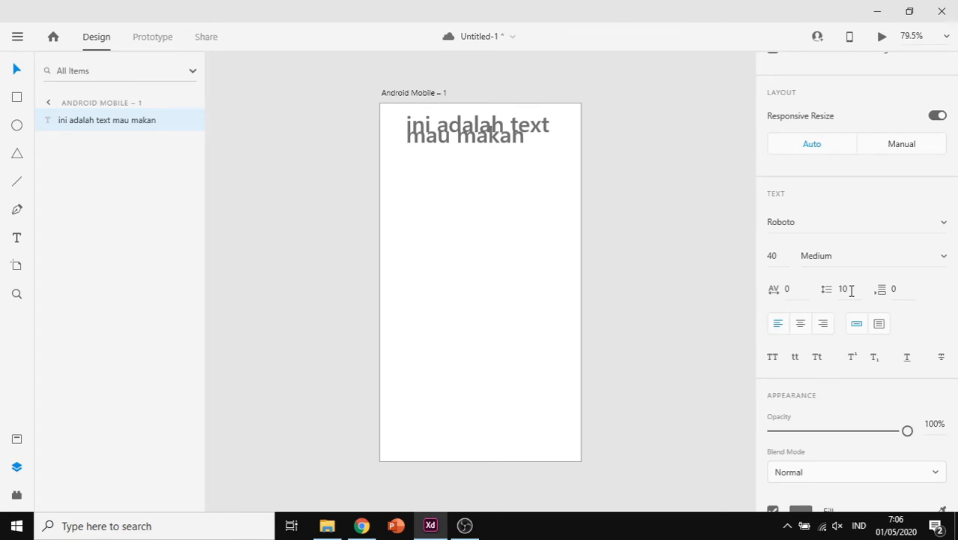
# Set the line spacing of the two-line text to 25
pyautogui.click(851, 291)
pyautogui.press('BackSpace')
pyautogui.write('25')
pyautogui.press('Return')
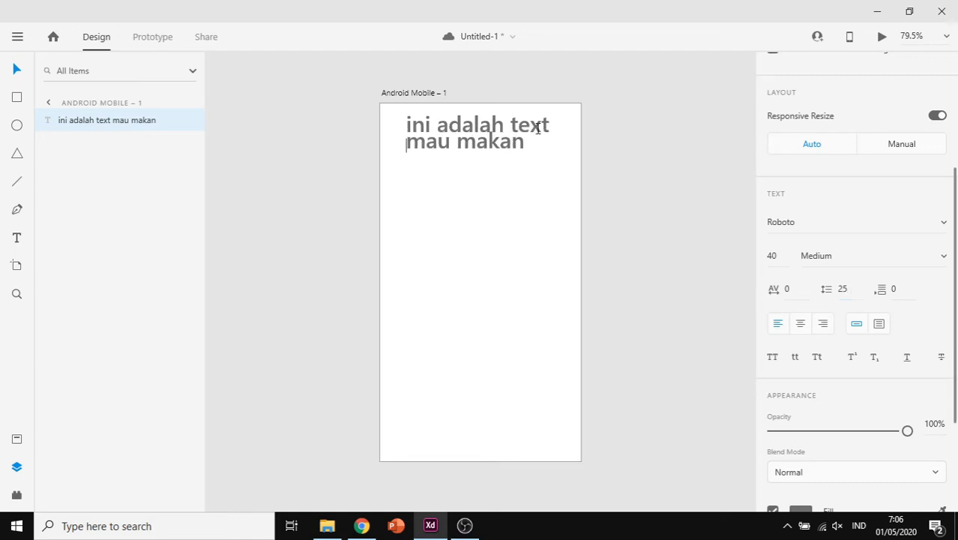
# Set the paragraph spacing of the two-line text to 90
pyautogui.click(409, 124)
pyautogui.moveTo(409, 124); pyautogui.dragTo(552, 117)
pyautogui.moveTo(407, 142); pyautogui.dragTo(542, 146)
pyautogui.press('Escape')
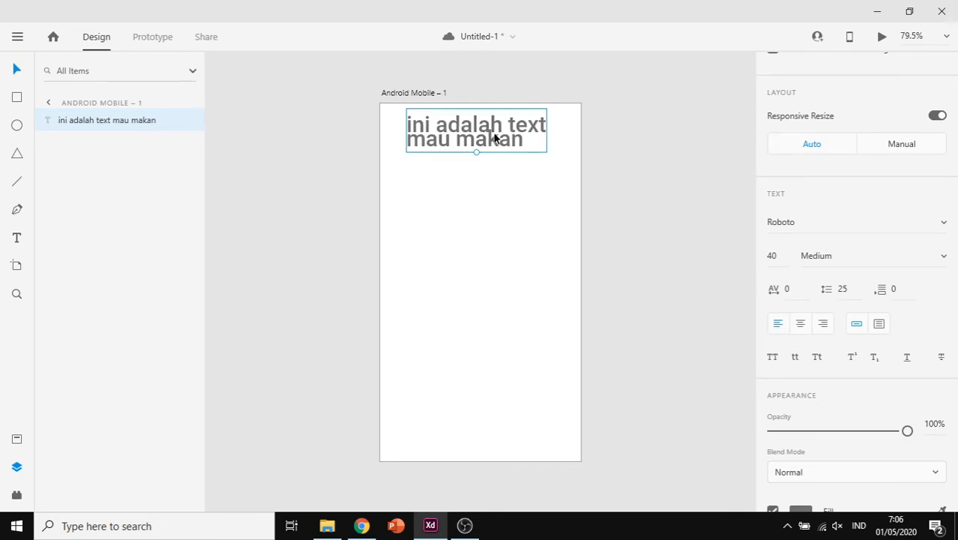
pyautogui.click(901, 289)
pyautogui.press('Return')
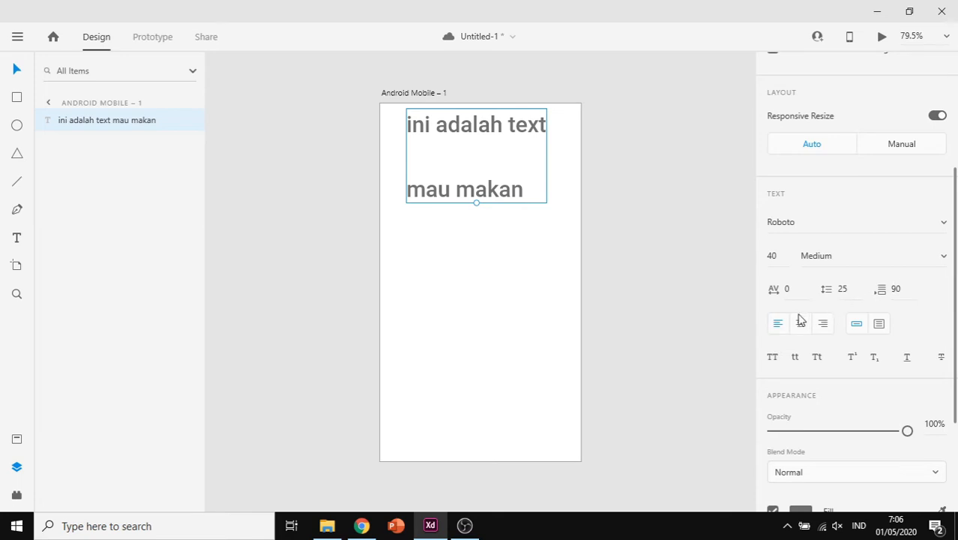
# Try the uppercase, lowercase and title case options on the two-line text, and undo the last case change
pyautogui.scroll(-3, 795, 323)
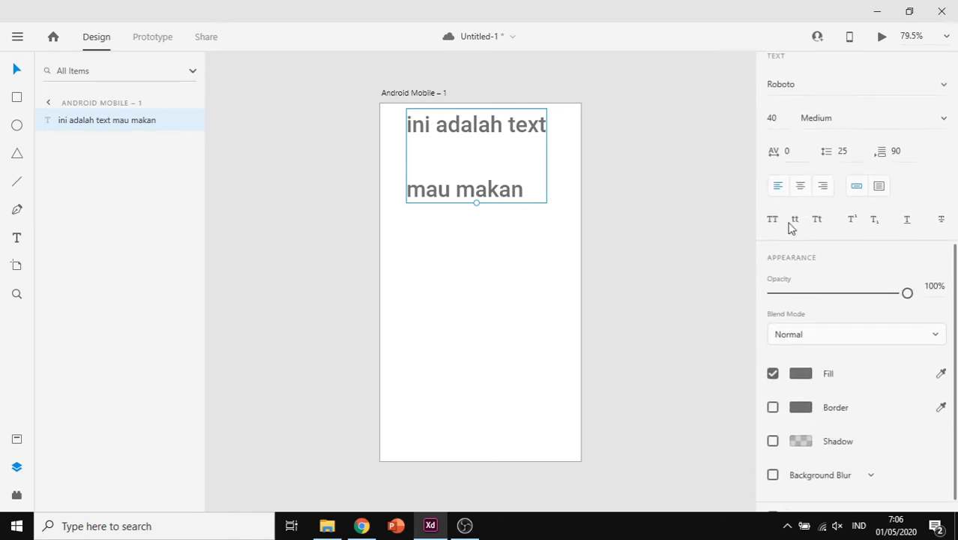
pyautogui.click(773, 220)
pyautogui.click(795, 222)
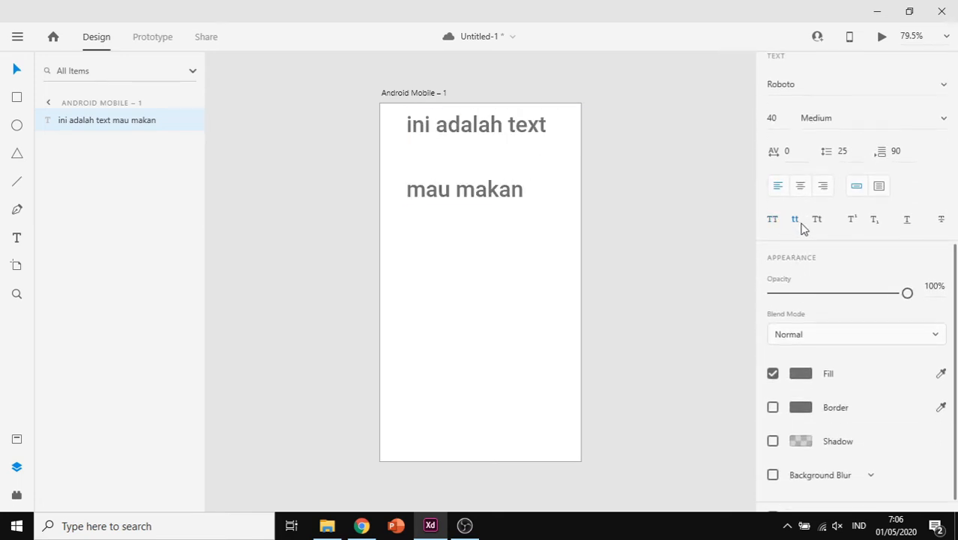
pyautogui.click(818, 223)
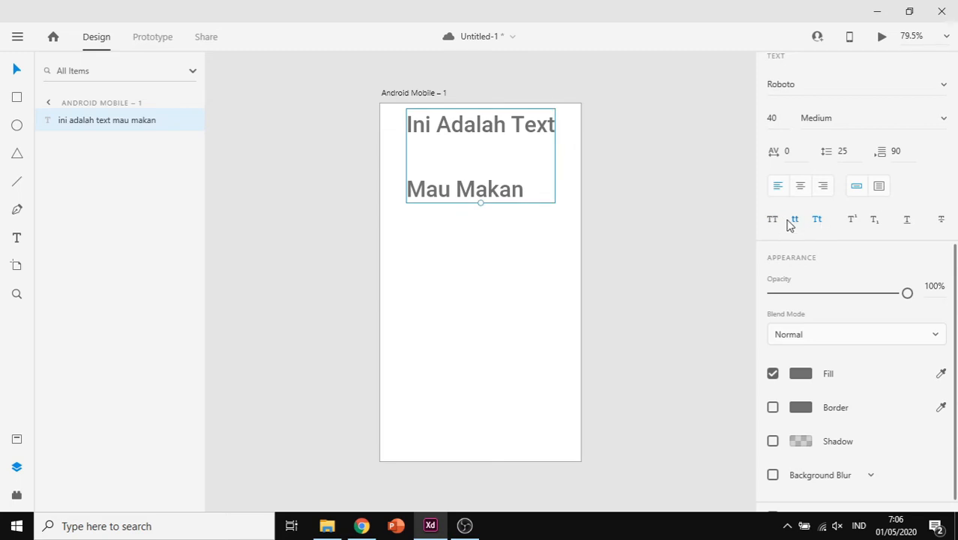
pyautogui.click(793, 222)
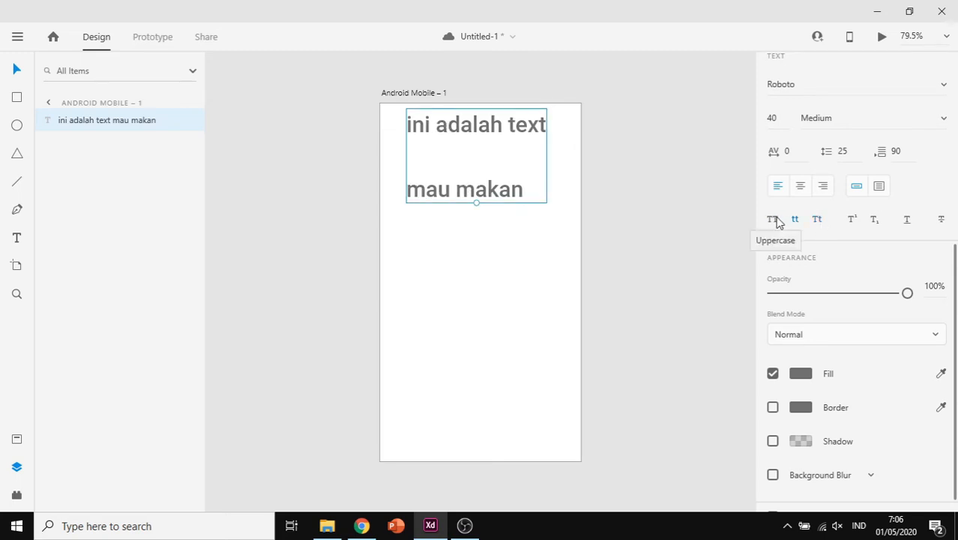
pyautogui.click(773, 220)
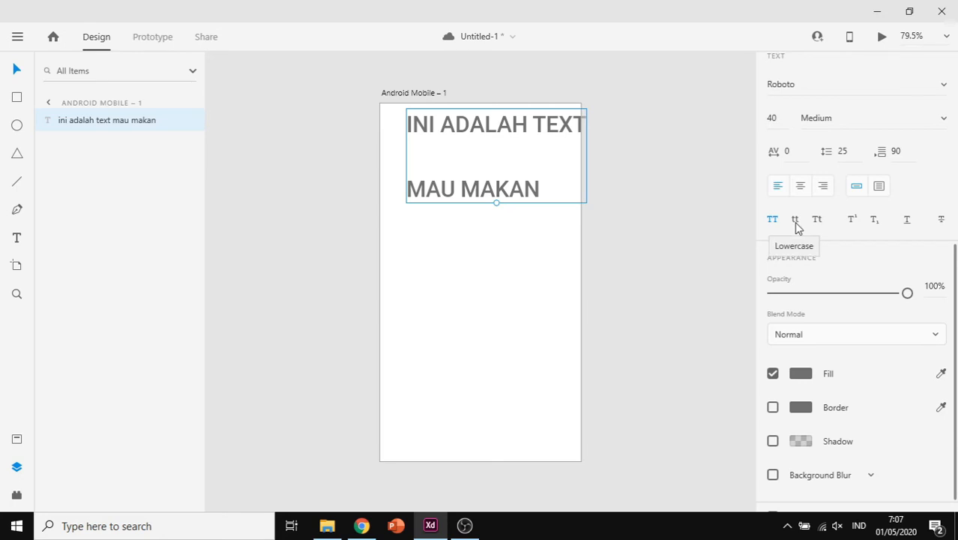
pyautogui.click(796, 221)
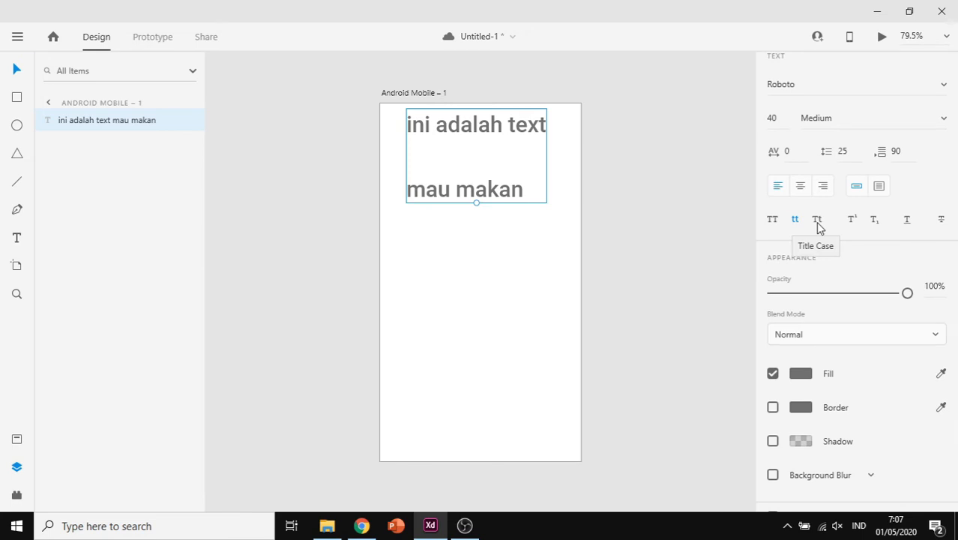
pyautogui.click(819, 226)
pyautogui.hotkey('ctrl', 'z')
# Delete the text from the artboard and save the document with its assets shown
pyautogui.press('Delete')
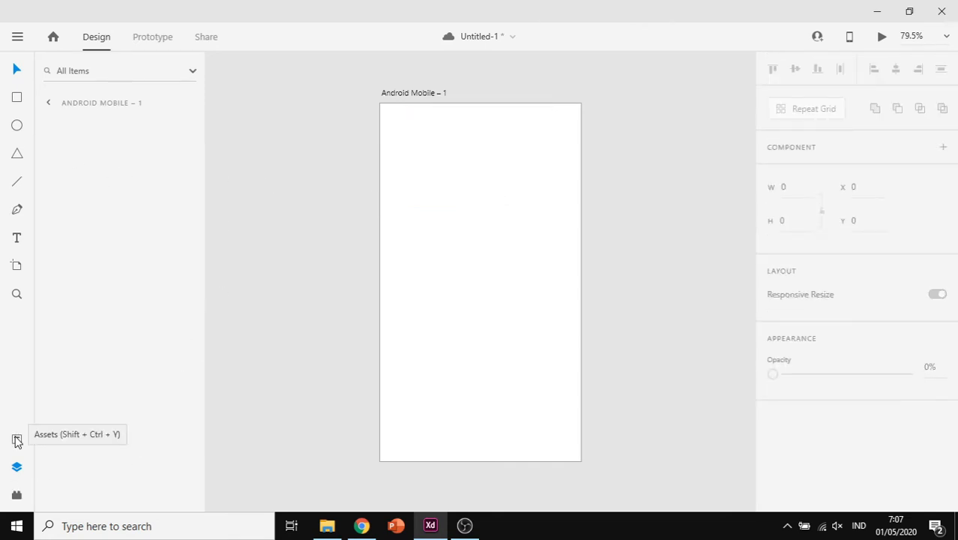
pyautogui.click(17, 441)
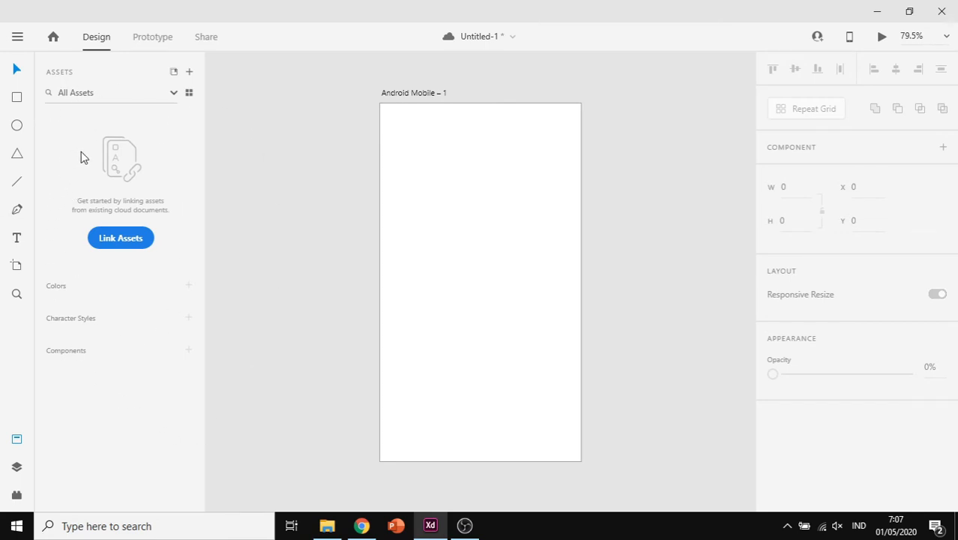
pyautogui.hotkey('ctrl', 's')
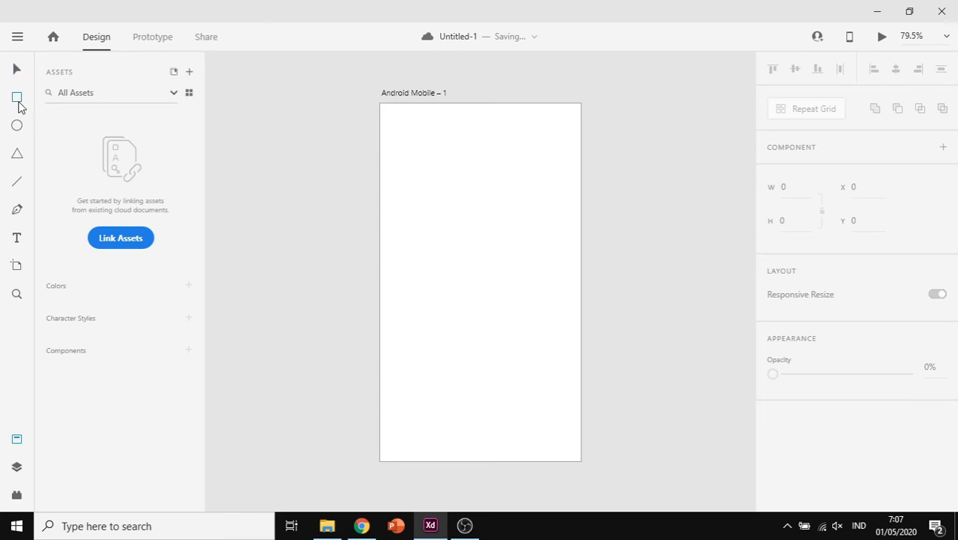
# Draw a rectangle about 173 × 102 near the artboard's top-left corner and fill it with red #FF0000
pyautogui.click(18, 101)
pyautogui.moveTo(394, 121); pyautogui.dragTo(491, 177)
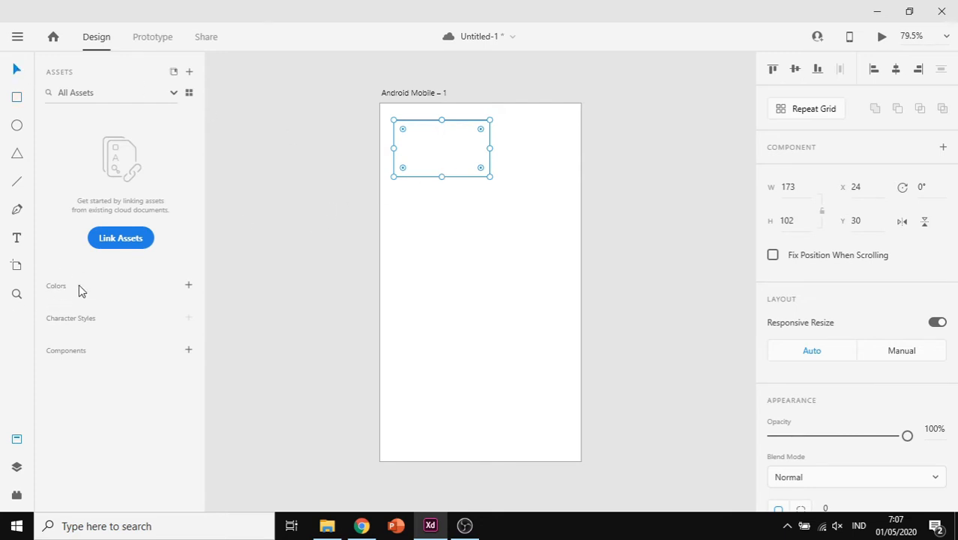
pyautogui.scroll(-4, 783, 409)
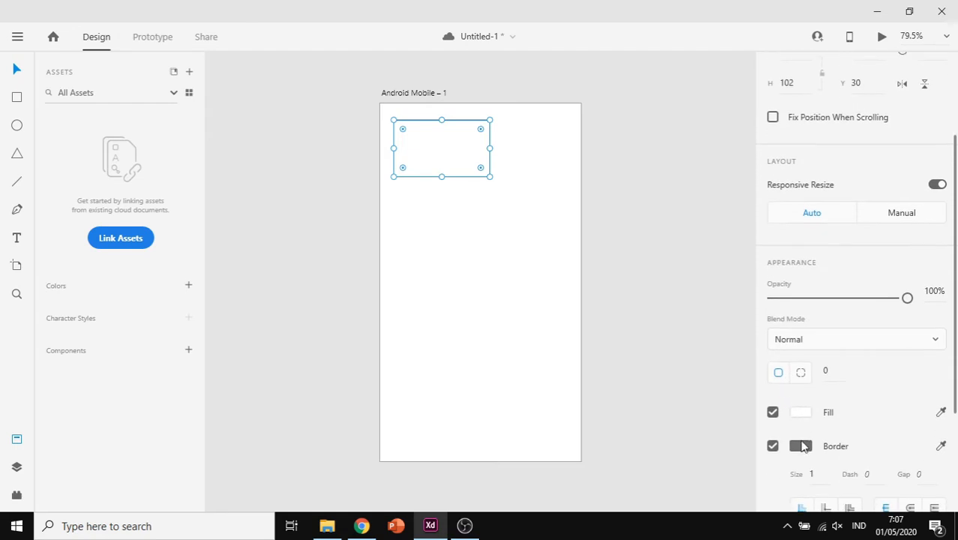
pyautogui.click(801, 413)
pyautogui.click(604, 415)
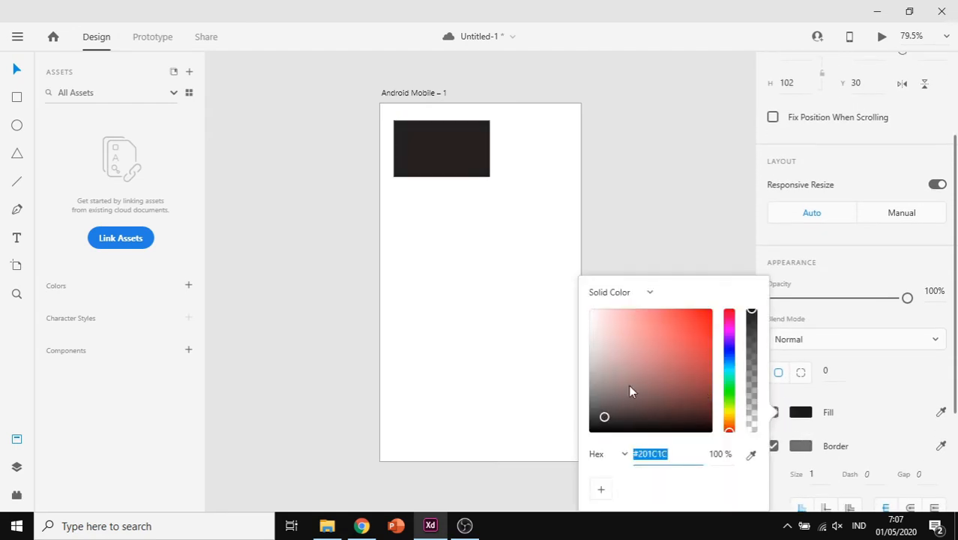
pyautogui.click(714, 311)
pyautogui.click(643, 162)
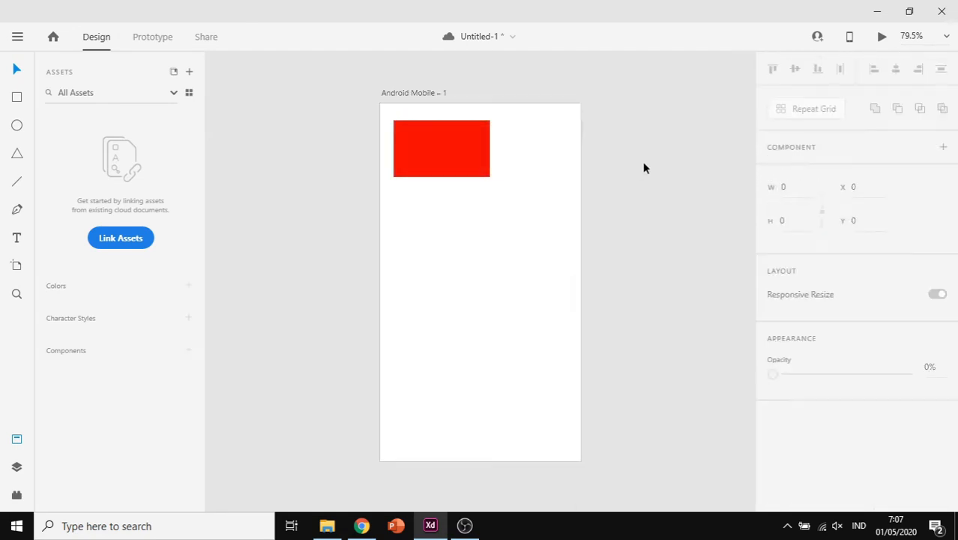
# Add the red rectangle's fill and border colors to the document's color assets, and delete the rectangle
pyautogui.click(458, 162)
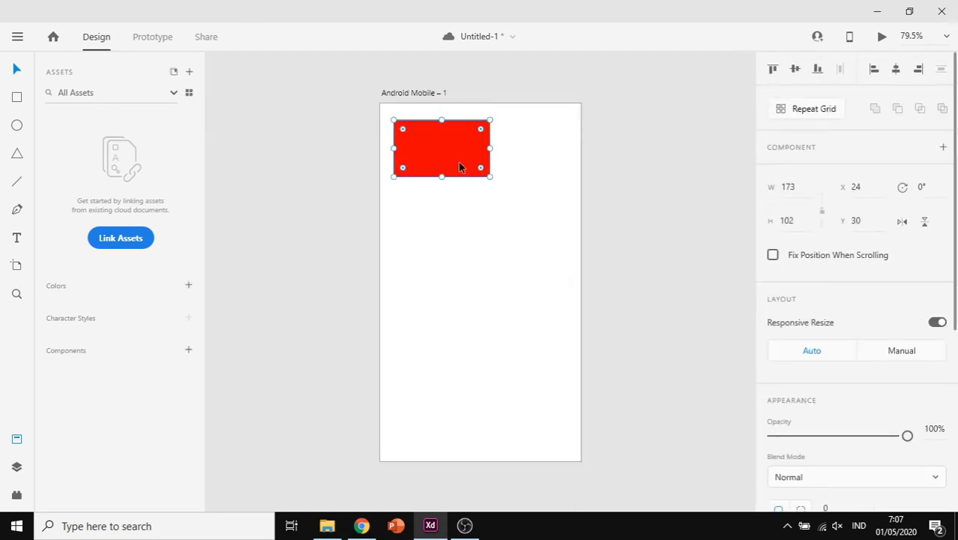
pyautogui.click(189, 286)
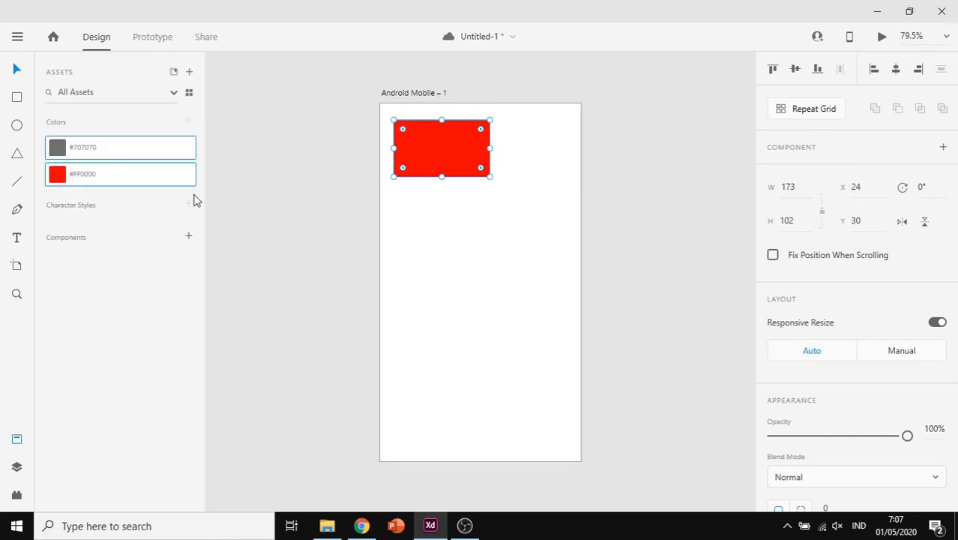
pyautogui.click(159, 153)
pyautogui.press('Delete')
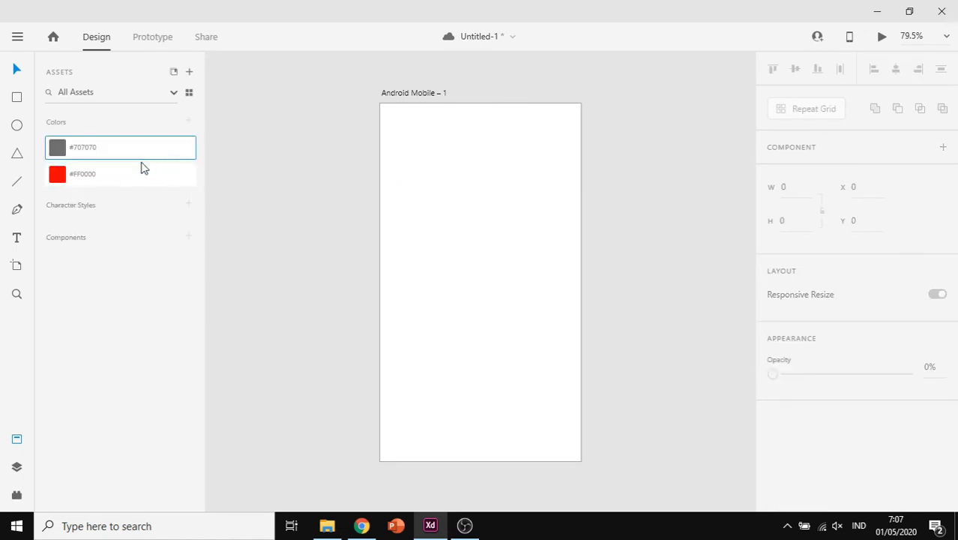
pyautogui.click(463, 153)
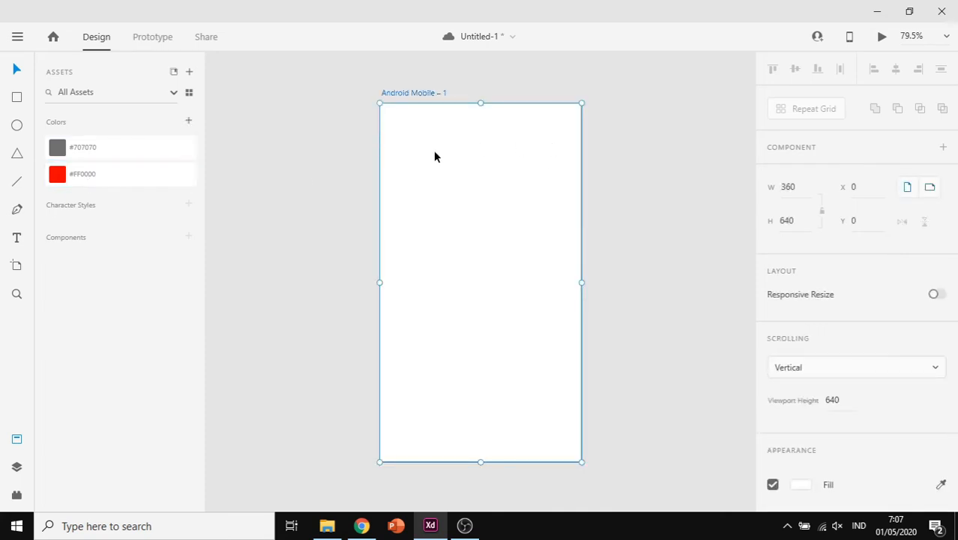
# Draw a rectangle about 151 × 119 in the artboard's upper left and fill it with the saved color #FF0000
pyautogui.click(16, 97)
pyautogui.moveTo(397, 124); pyautogui.dragTo(481, 191)
pyautogui.click(17, 69)
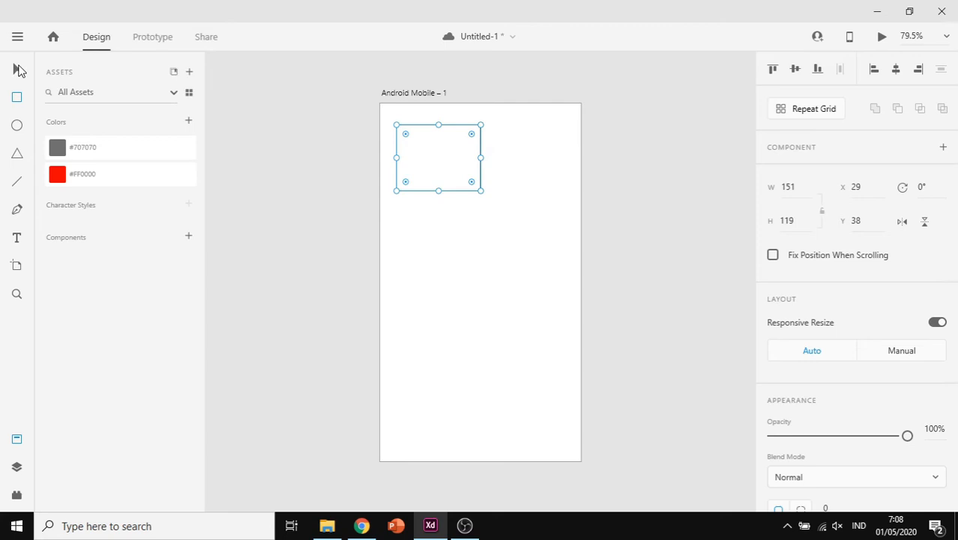
pyautogui.click(66, 174)
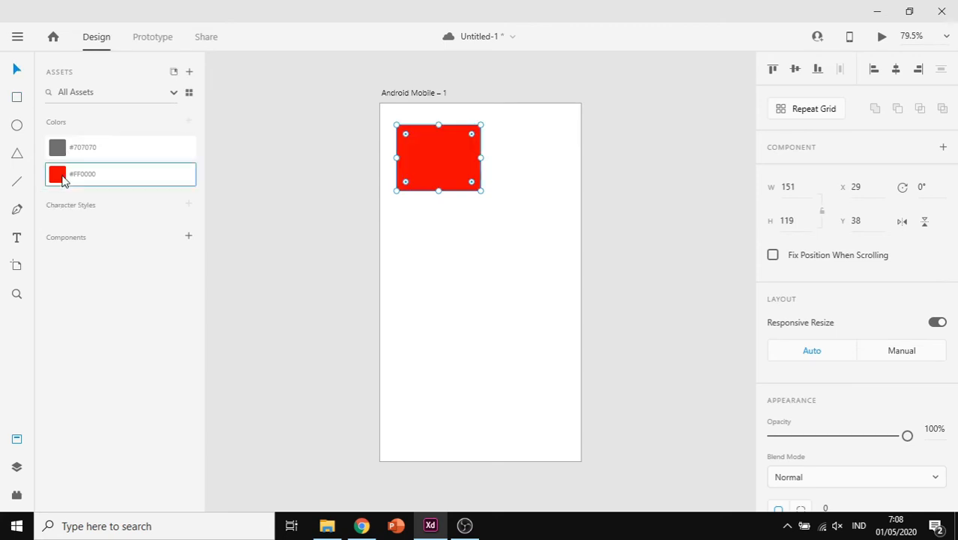
pyautogui.click(325, 166)
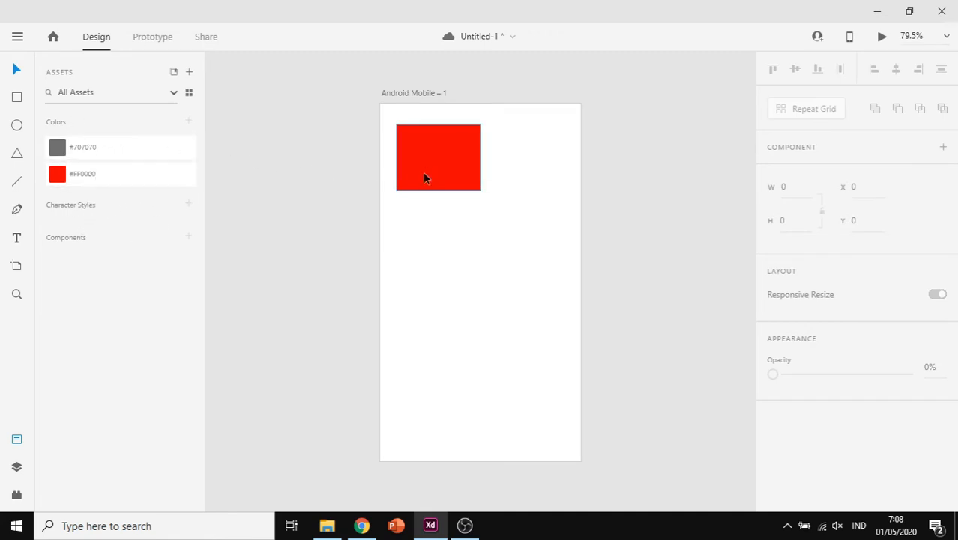
# Draw two rectangles, about 66 × 158 and 125 × 79, below the red one and fill both with the saved #FF0000
pyautogui.moveTo(402, 225); pyautogui.dragTo(439, 314)
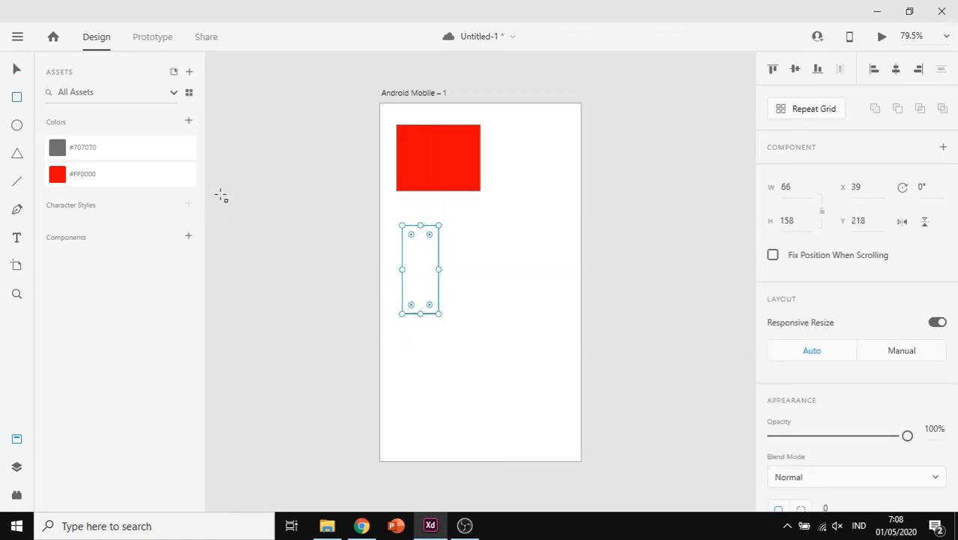
pyautogui.click(90, 179)
pyautogui.moveTo(455, 225); pyautogui.dragTo(525, 269)
pyautogui.click(87, 177)
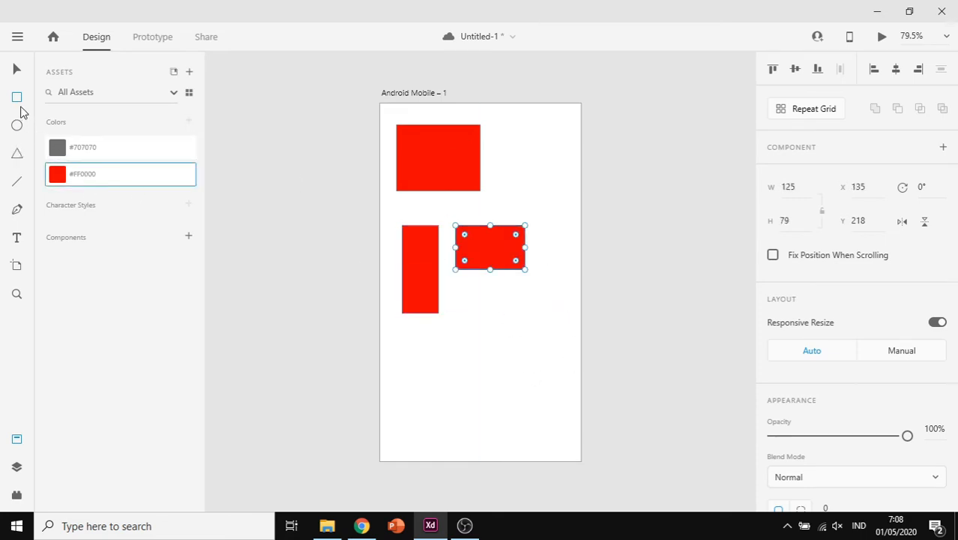
# Draw an ellipse about 152 × 83 below the small right-hand rectangle and fill it with the saved #FF0000
pyautogui.click(17, 124)
pyautogui.moveTo(470, 292); pyautogui.dragTo(555, 339)
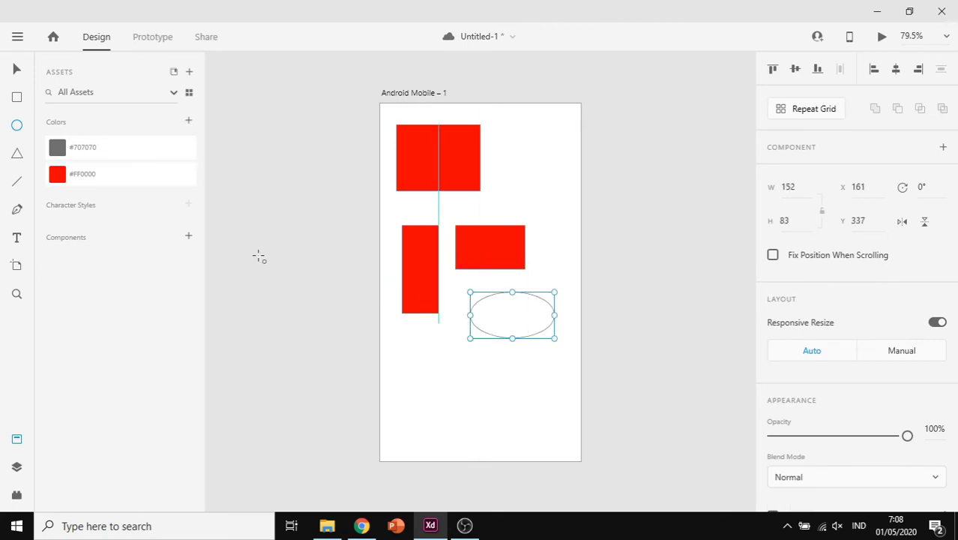
pyautogui.click(60, 178)
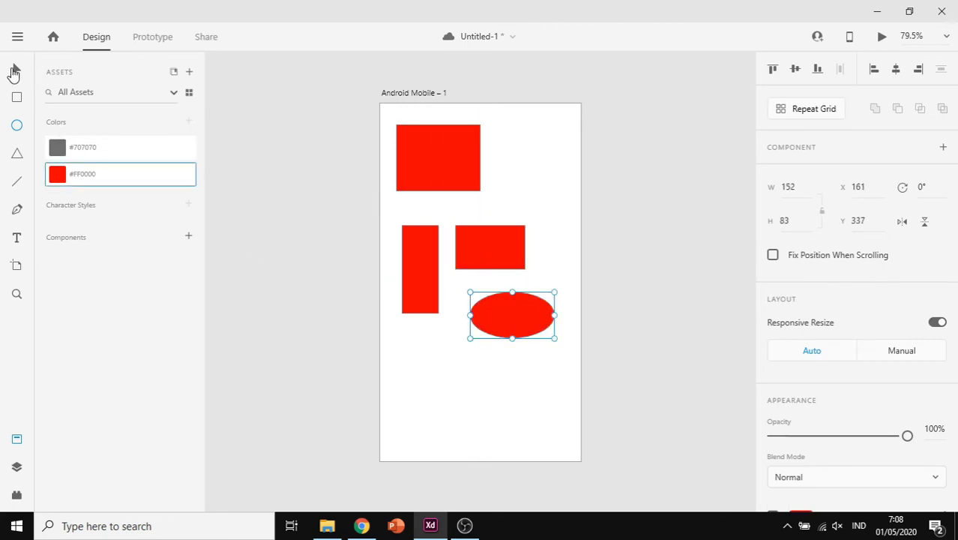
# Delete the ellipse and the two smaller rectangles, keeping only the upper red rectangle
pyautogui.moveTo(545, 368); pyautogui.dragTo(405, 240)
pyautogui.press('Delete')
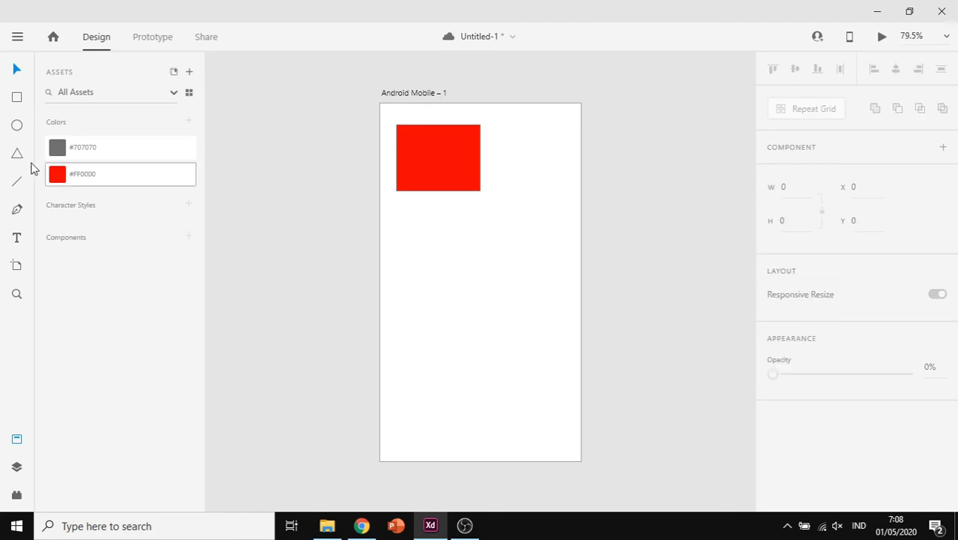
# Draw a rectangle about 119 × 118 filled with blue #077BFF beside the red one, and add its fill to the color assets
pyautogui.moveTo(498, 130); pyautogui.dragTo(566, 196)
pyautogui.click(17, 69)
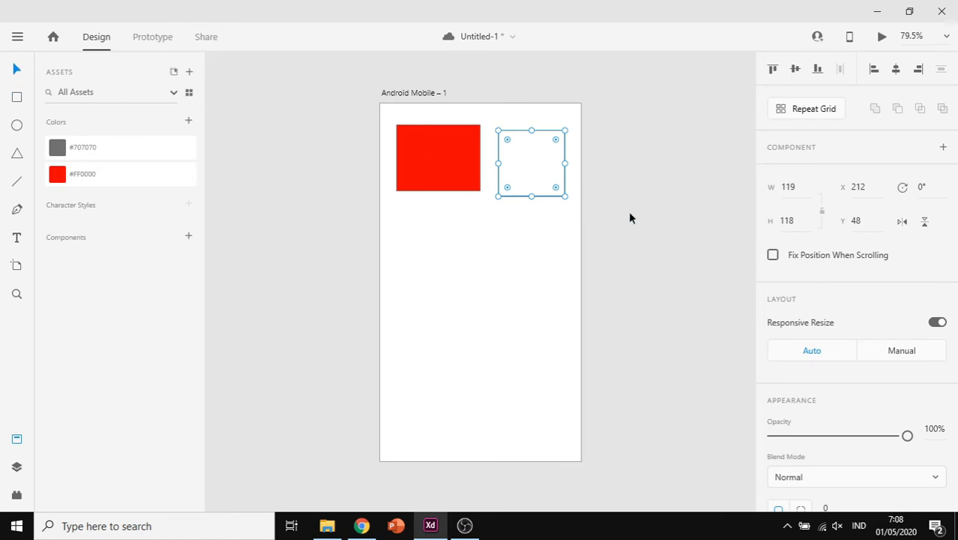
pyautogui.scroll(-2, 629, 212)
pyautogui.scroll(-4, 800, 342)
pyautogui.click(801, 274)
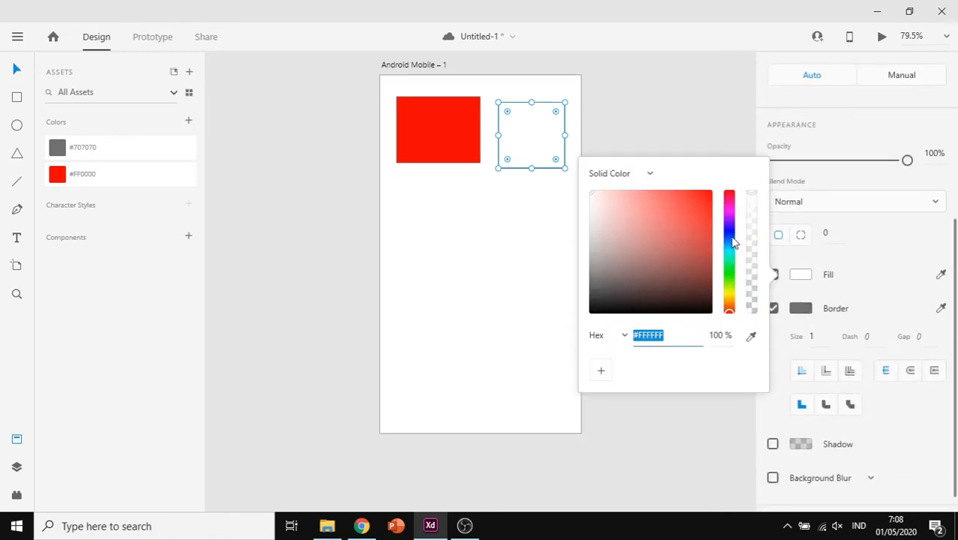
pyautogui.click(729, 240)
pyautogui.moveTo(690, 227); pyautogui.dragTo(710, 193)
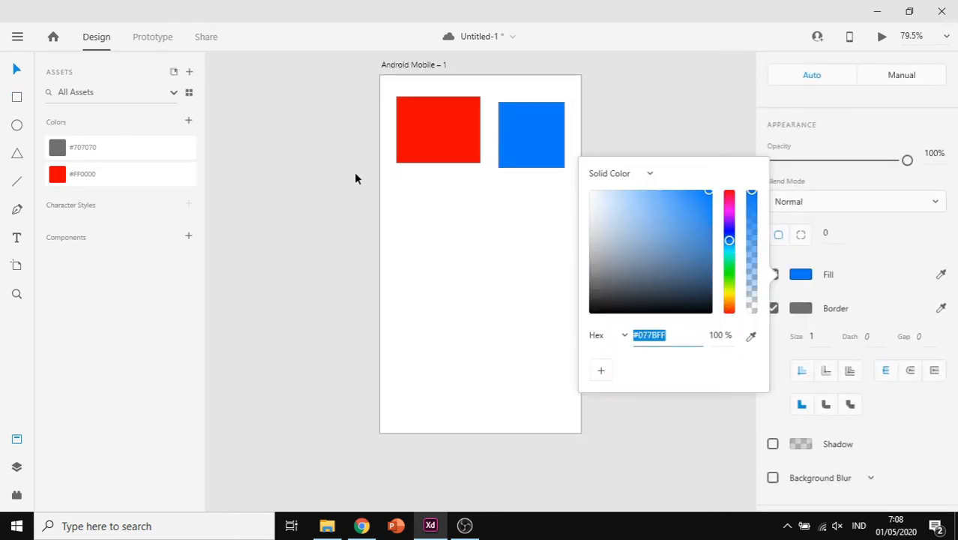
pyautogui.click(188, 121)
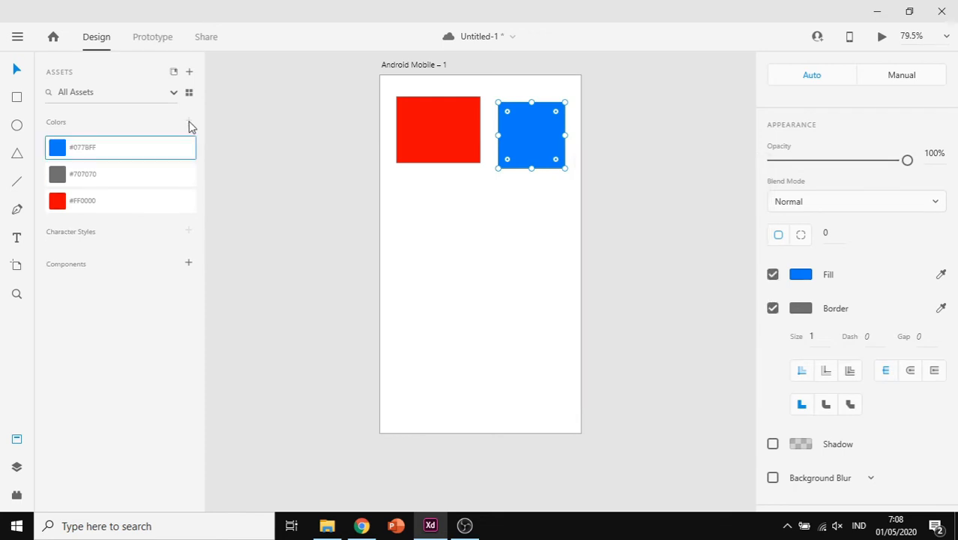
# Draw a near-square rectangle below the red one and fill it with the saved blue color
pyautogui.click(17, 96)
pyautogui.moveTo(407, 197); pyautogui.dragTo(481, 264)
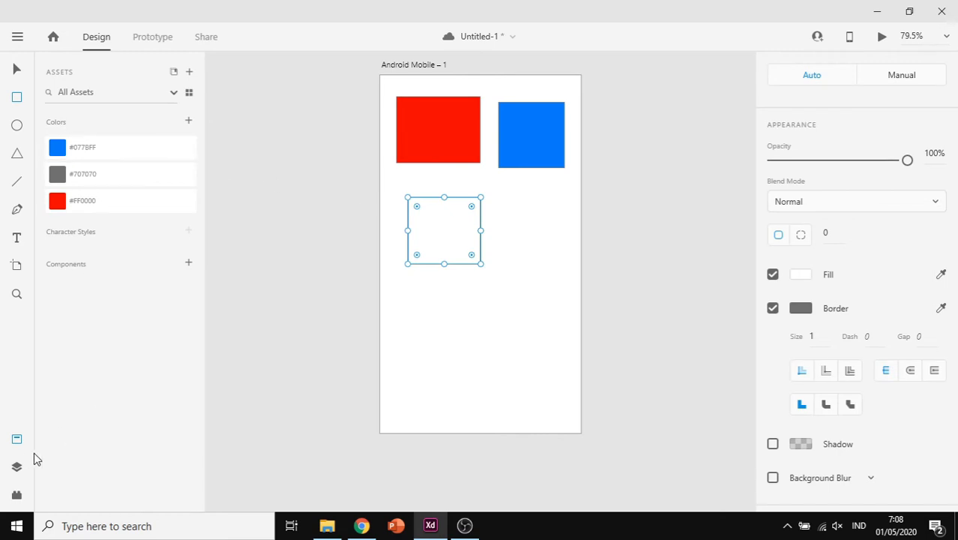
pyautogui.click(16, 441)
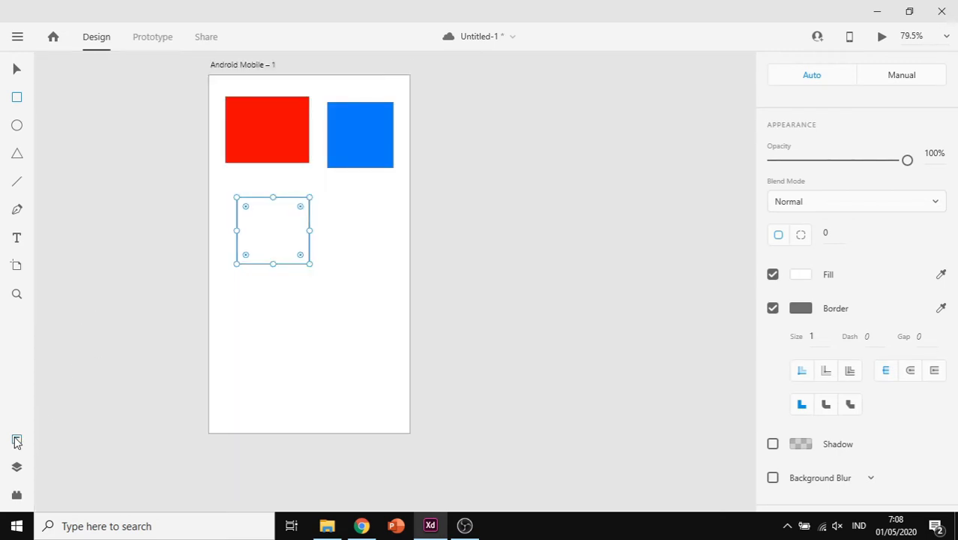
pyautogui.click(17, 441)
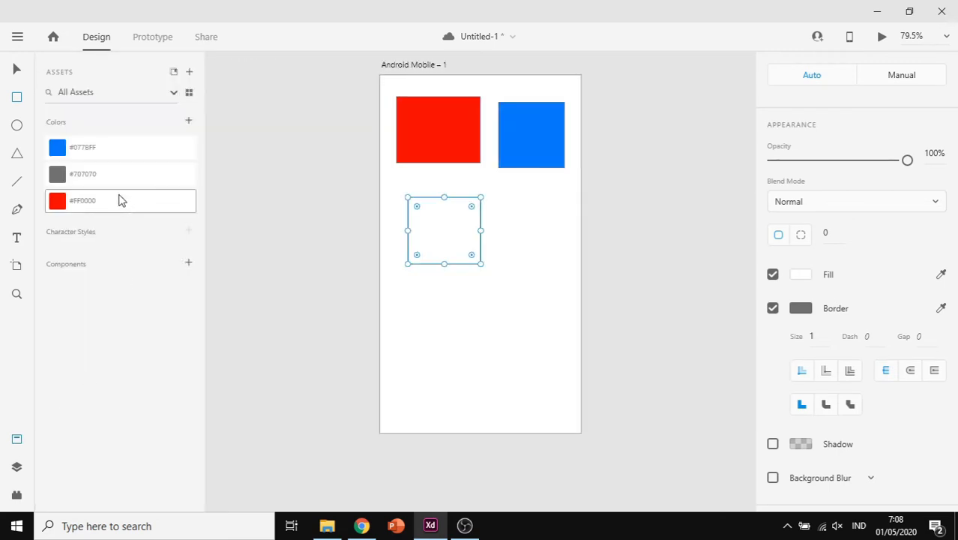
pyautogui.click(100, 150)
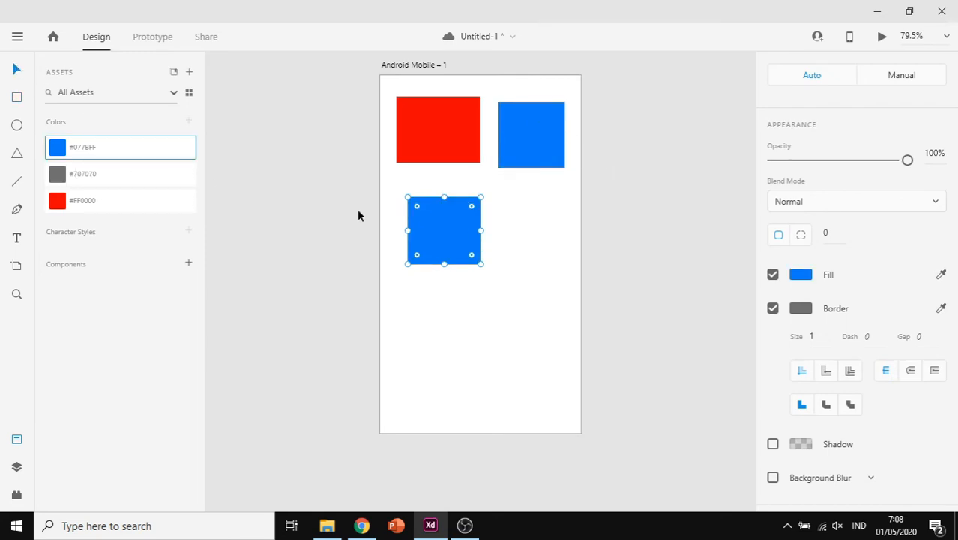
pyautogui.doubleClick(112, 148)
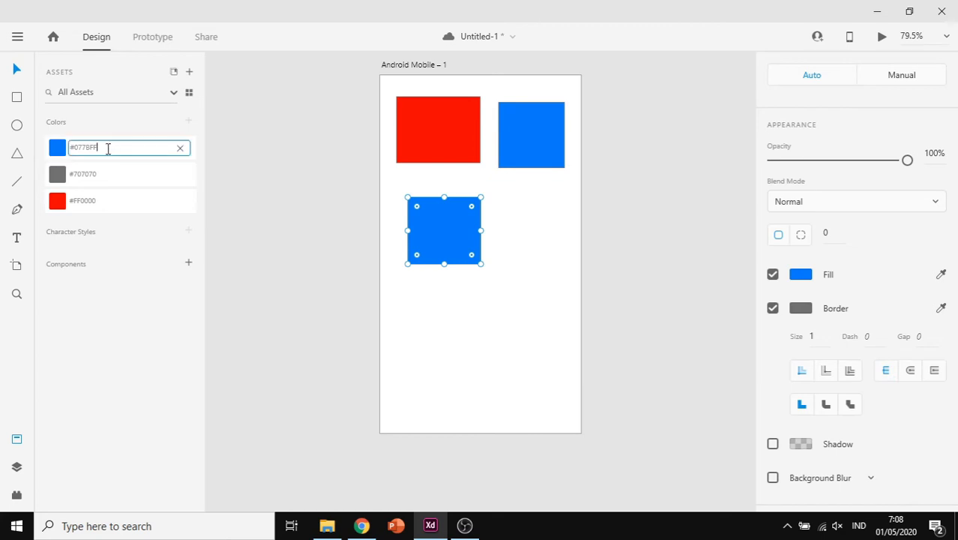
pyautogui.click(56, 150)
pyautogui.rightClick(57, 156)
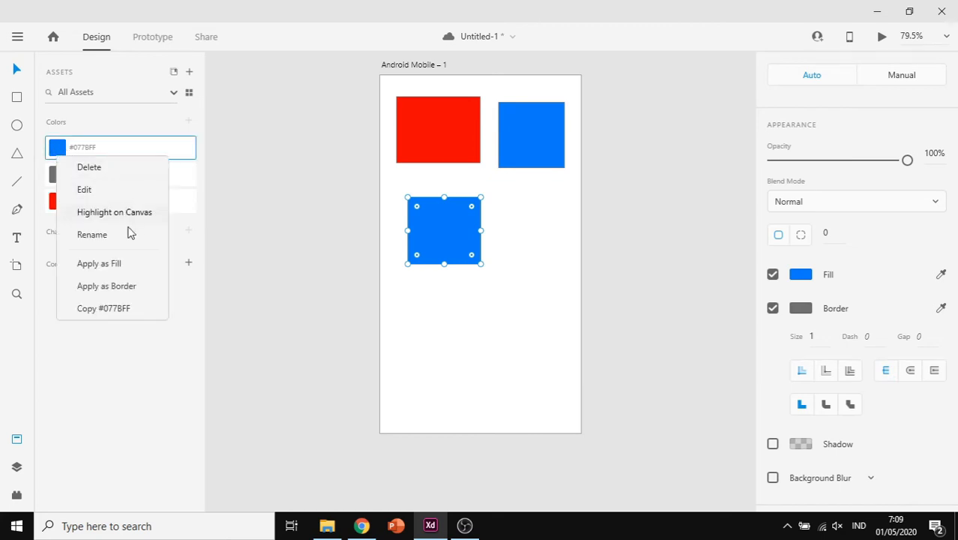
pyautogui.click(275, 169)
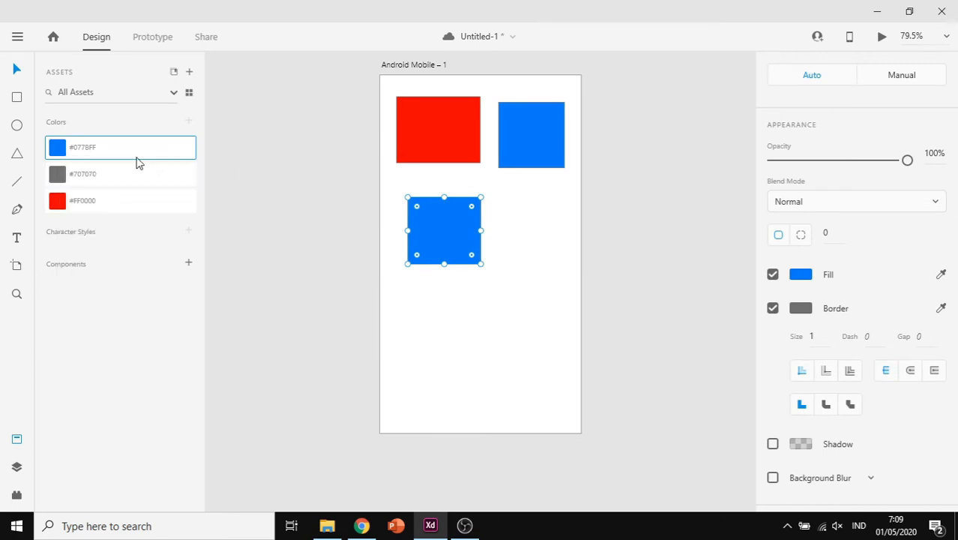
# Change the lower blue rectangle's fill to magenta #FC00D2 and add that color to the document's color assets
pyautogui.click(801, 274)
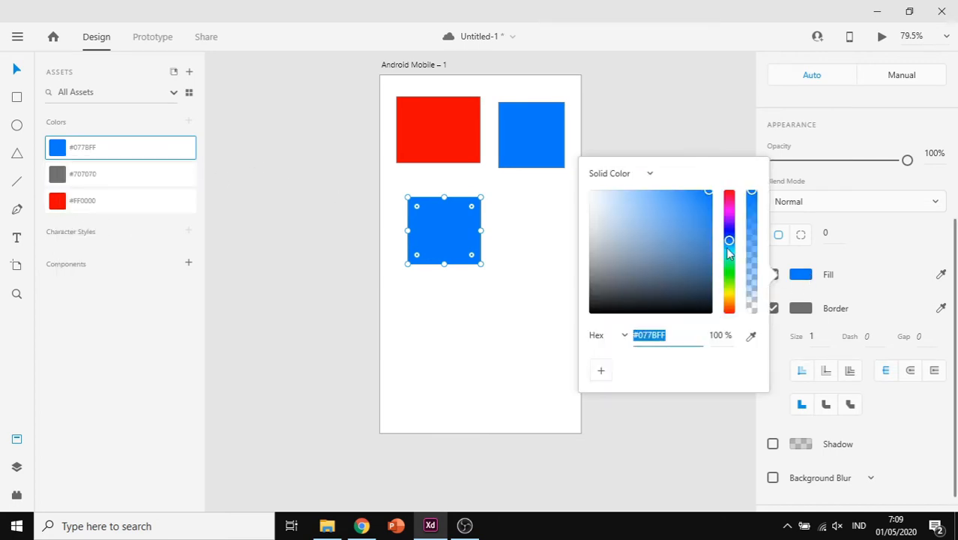
pyautogui.moveTo(713, 201)
pyautogui.mouseDown()
pyautogui.moveTo(632, 213)
pyautogui.moveTo(627, 198)
pyautogui.mouseUp()
pyautogui.moveTo(728, 238); pyautogui.dragTo(729, 207)
pyautogui.moveTo(636, 199); pyautogui.dragTo(718, 195)
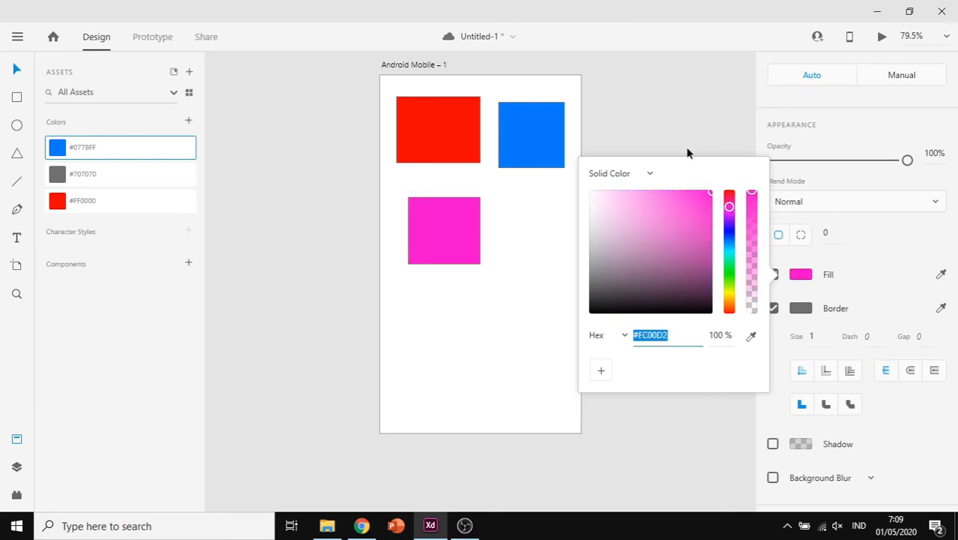
pyautogui.click(684, 112)
pyautogui.click(462, 228)
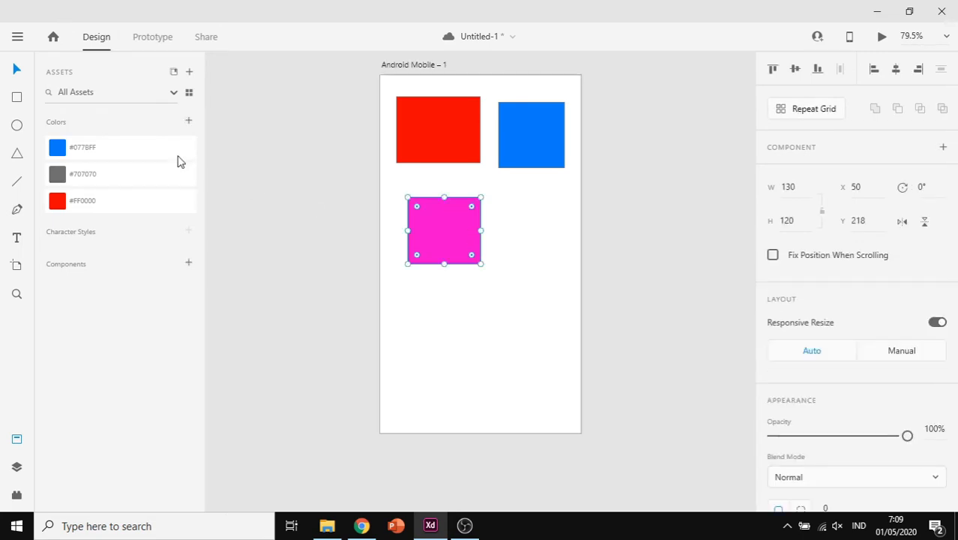
pyautogui.click(188, 120)
# Recolor the upper blue rectangle with the saved colors, switching between #FC00D2 and #077BFF and finishing on #FC00D2
pyautogui.click(530, 154)
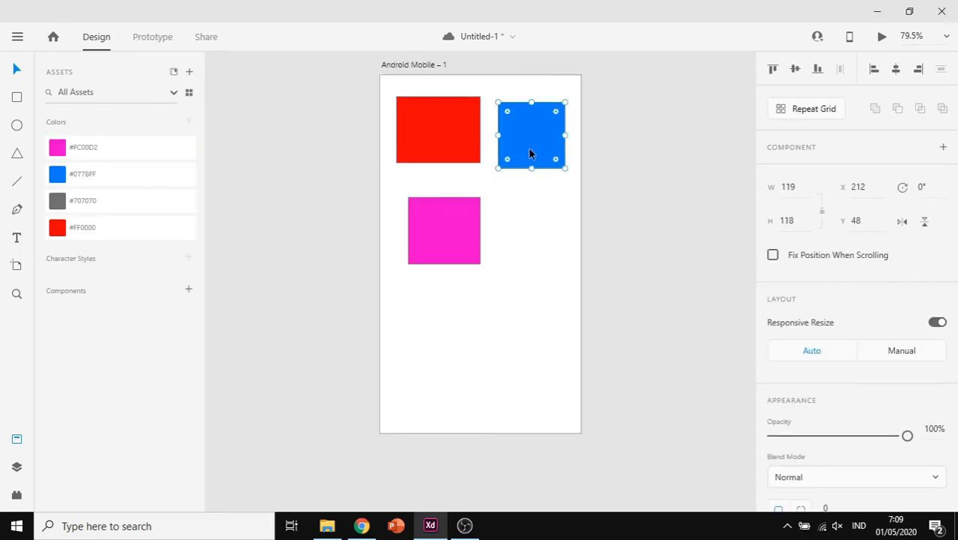
pyautogui.click(112, 149)
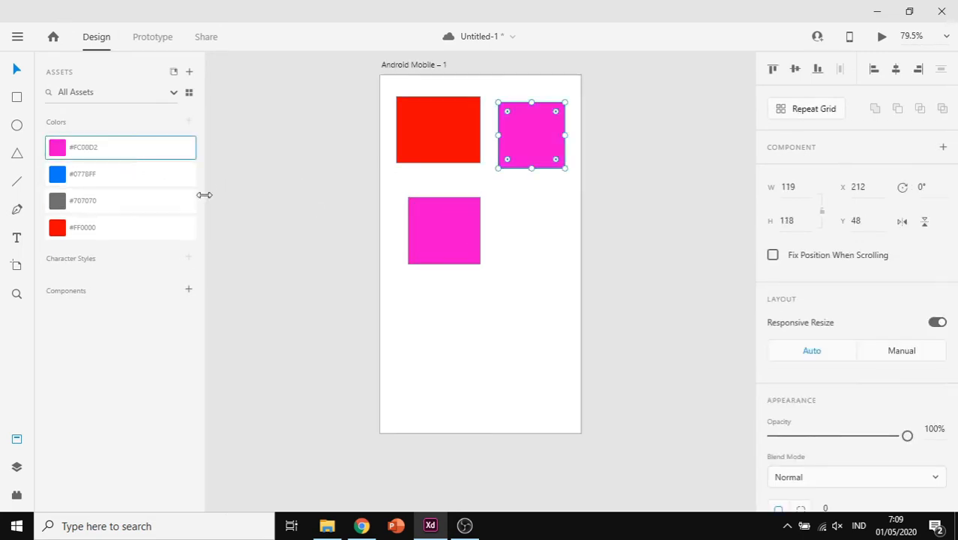
pyautogui.click(105, 180)
pyautogui.rightClick(149, 179)
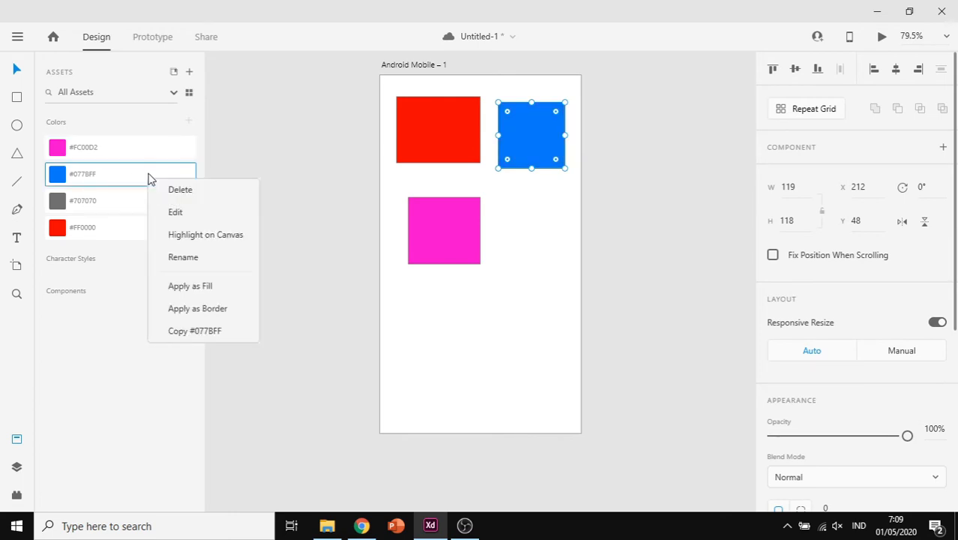
pyautogui.click(252, 154)
pyautogui.click(86, 150)
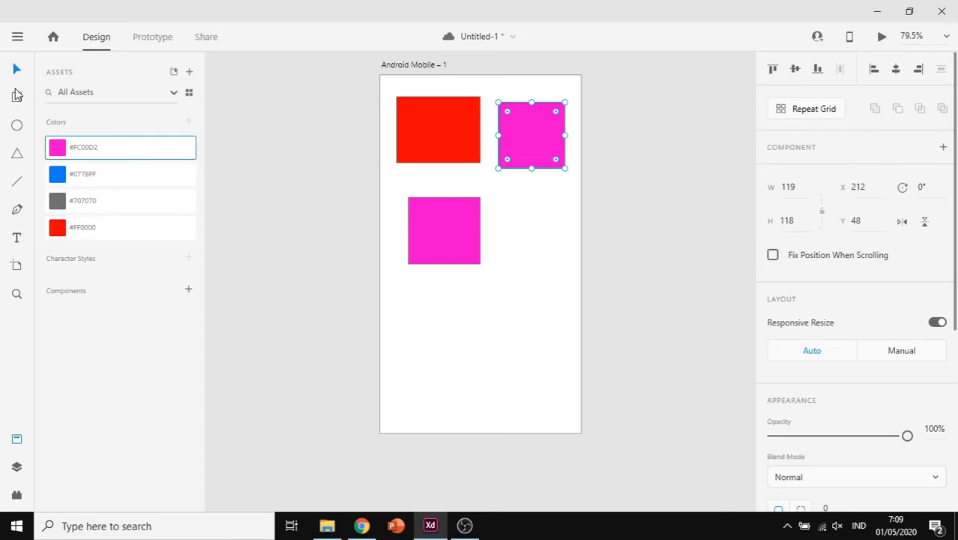
# Delete both magenta rectangles from the artboard, keeping only the red one
pyautogui.click(435, 222)
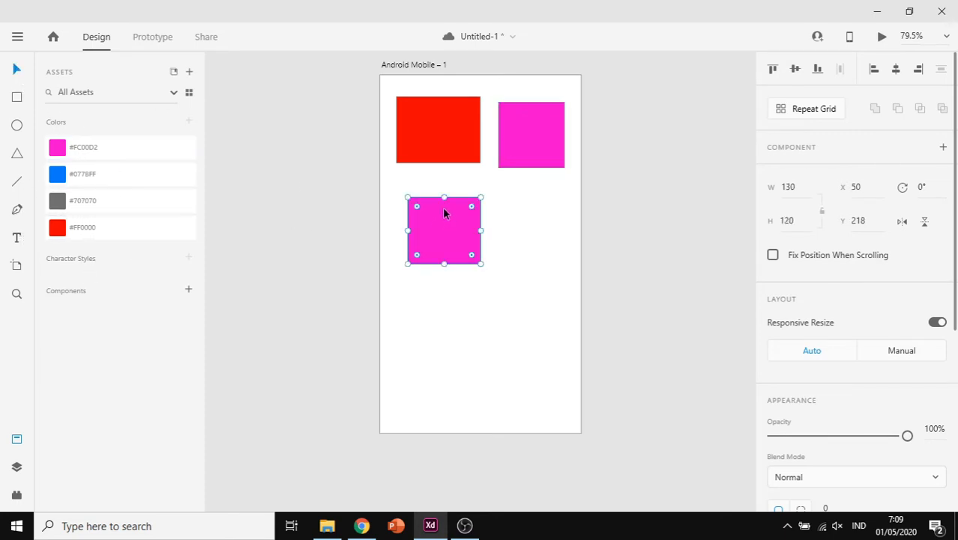
pyautogui.press('Delete')
pyautogui.click(526, 140)
pyautogui.press('Delete')
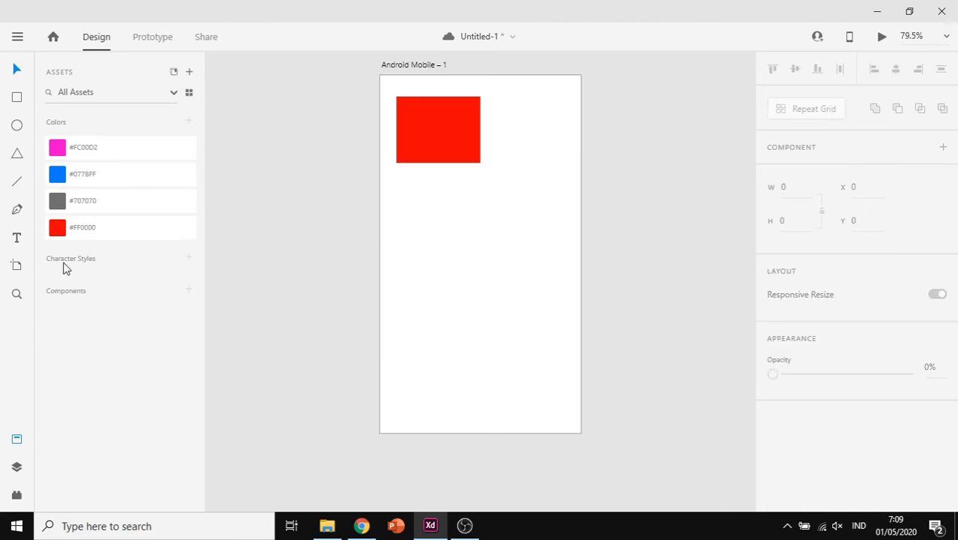
# Add the text "Ini adalah text" below the red rectangle
pyautogui.click(17, 238)
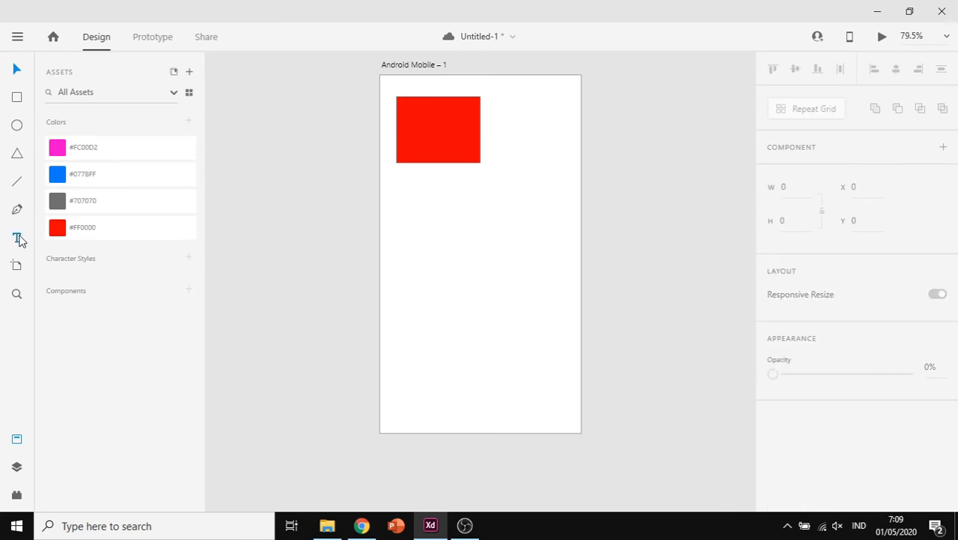
pyautogui.click(404, 202)
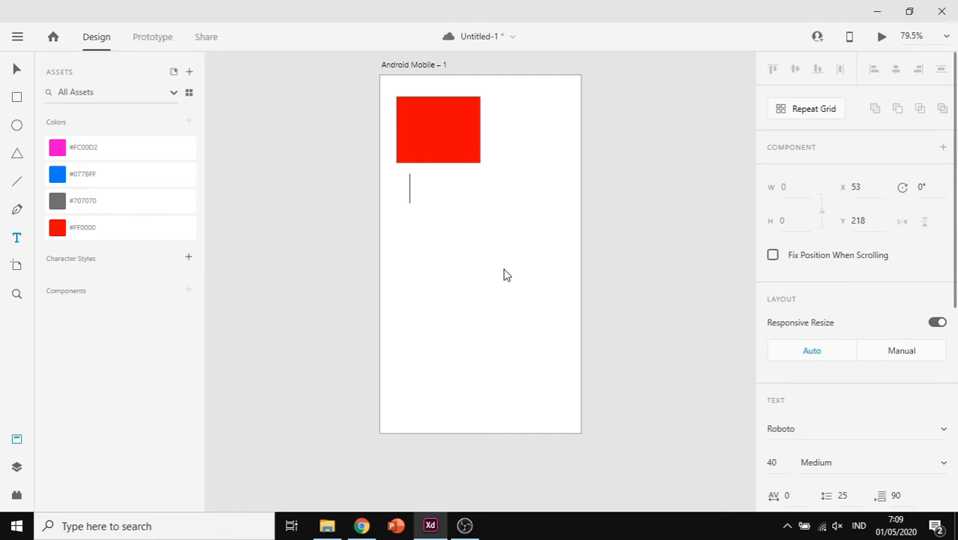
pyautogui.write('Iniadal')
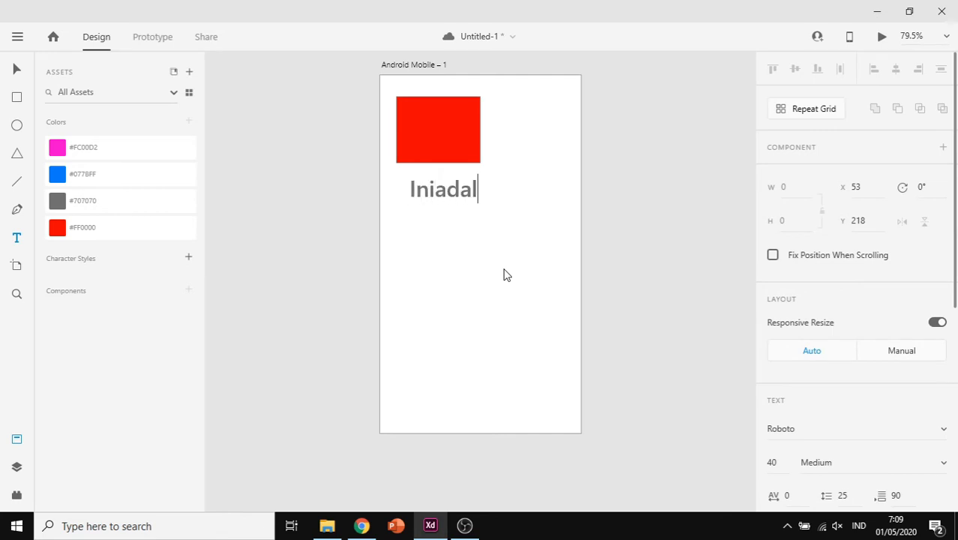
pyautogui.write('ah text')
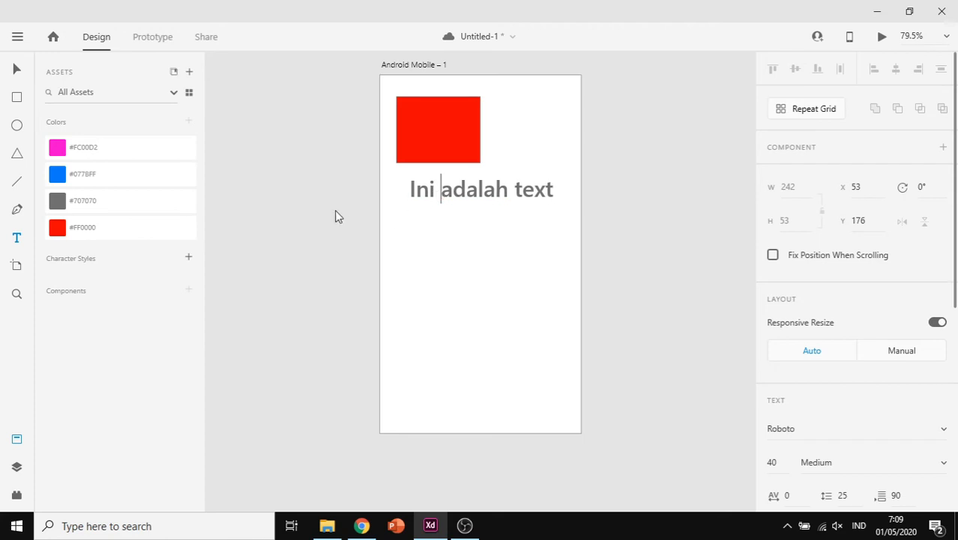
pyautogui.press('Escape')
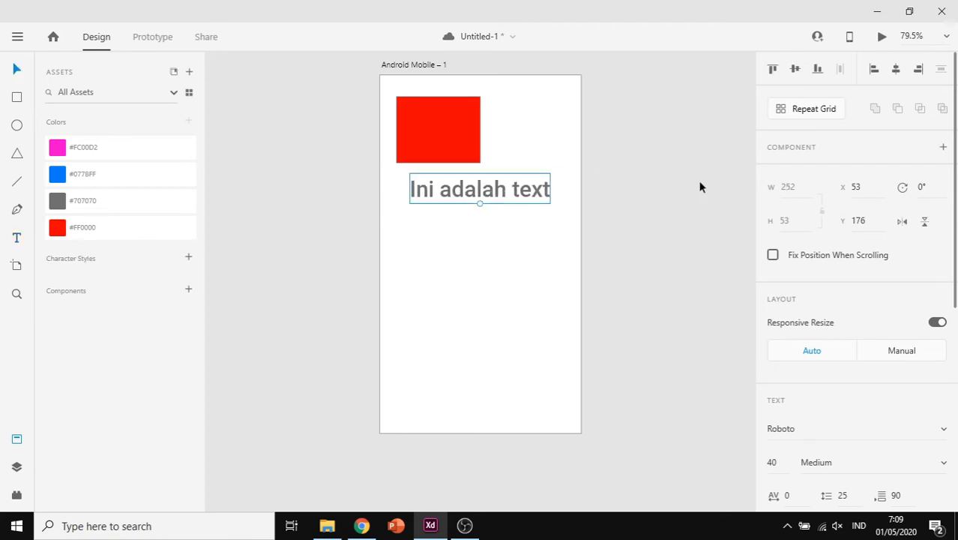
# Set the text's font to Montserrat and move it to X 29, Y 192, aligned with the red rectangle's left edge
pyautogui.click(810, 427)
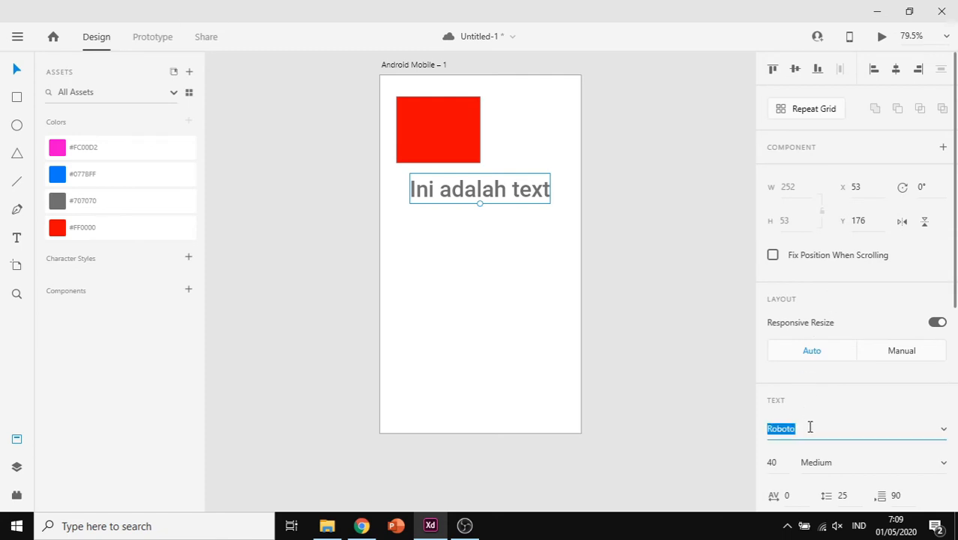
pyautogui.write('Montserrat')
pyautogui.press('Return')
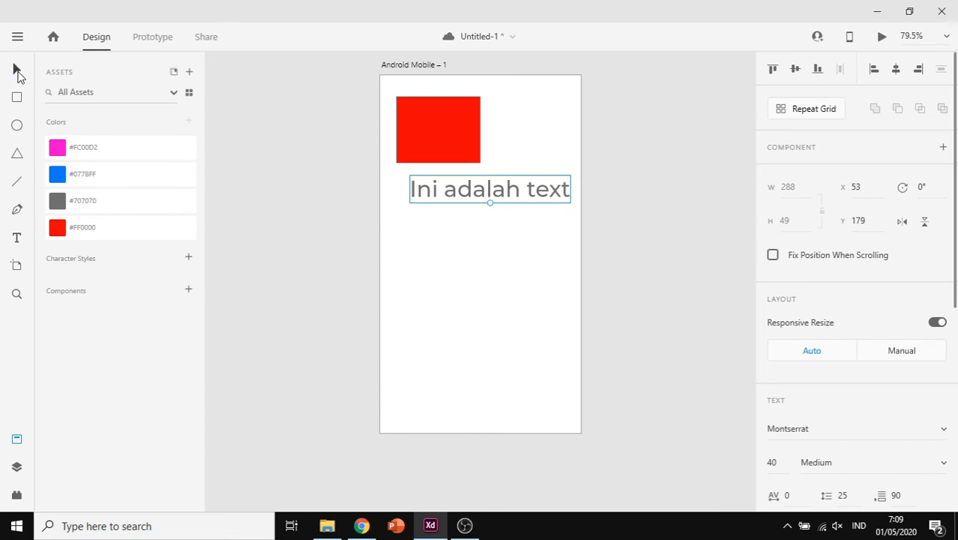
pyautogui.click(17, 71)
pyautogui.moveTo(496, 195); pyautogui.dragTo(482, 201)
# Set the text to size 20 with Bold weight and save its formatting as a character style
pyautogui.scroll(-3, 826, 428)
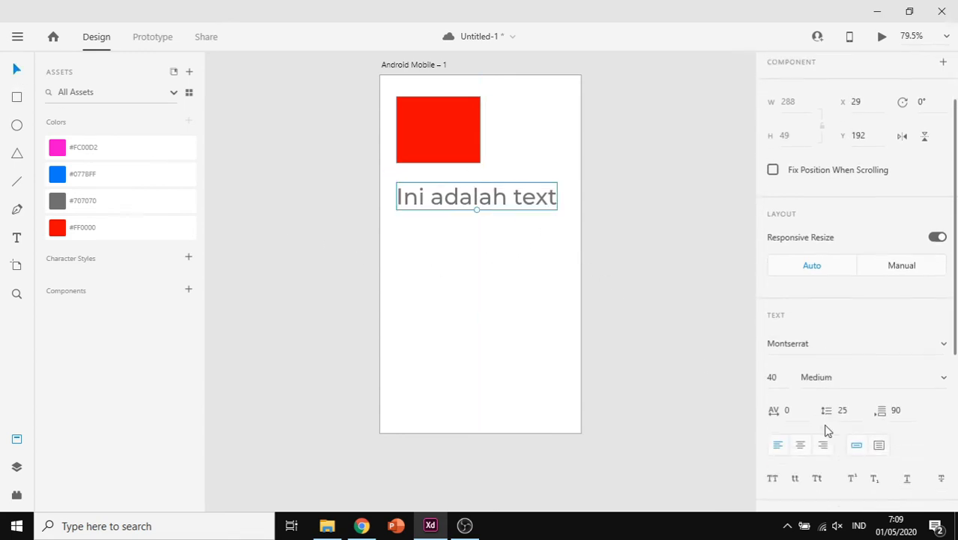
pyautogui.click(780, 330)
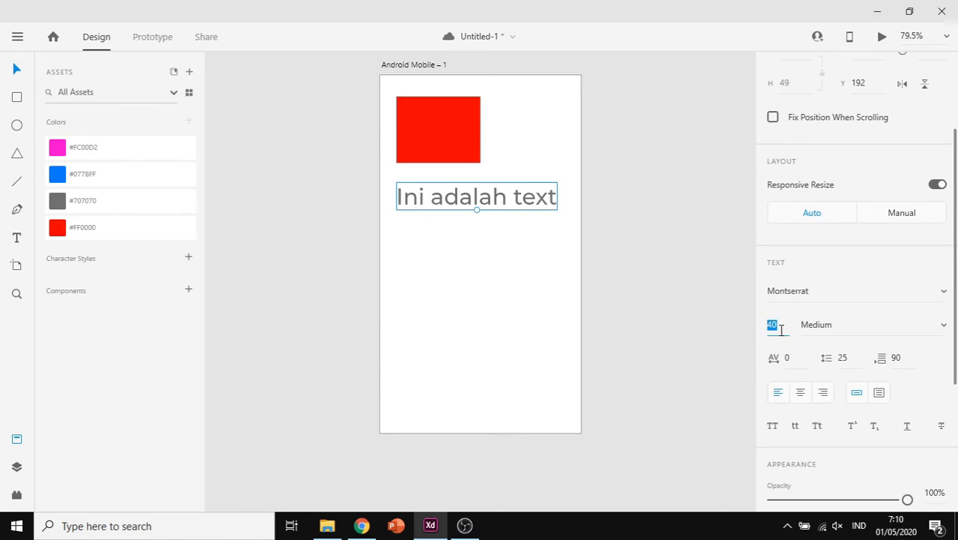
pyautogui.press('Return')
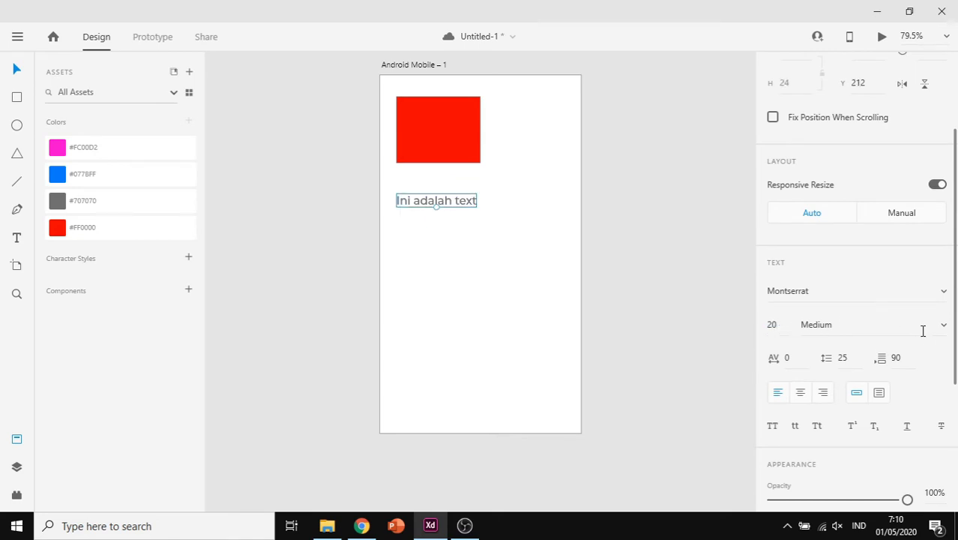
pyautogui.click(943, 329)
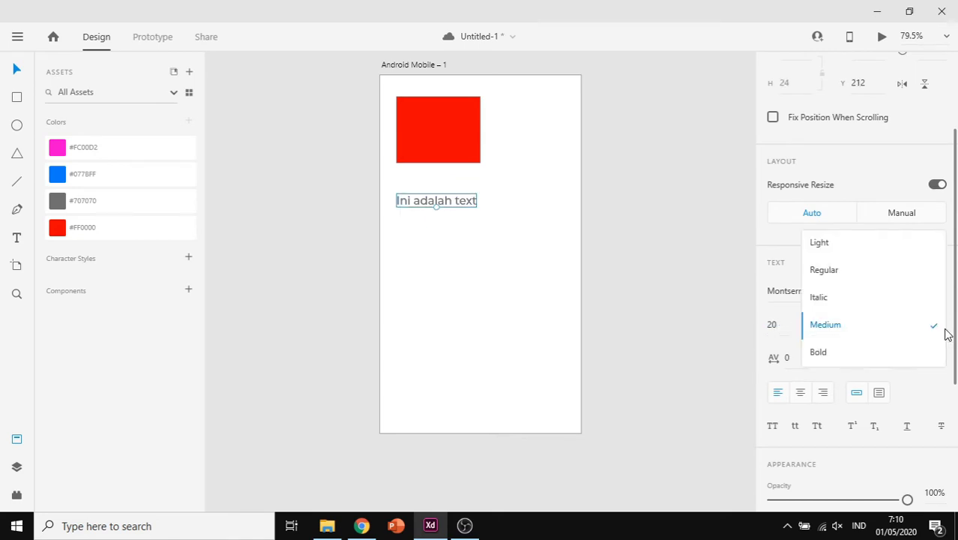
pyautogui.click(868, 352)
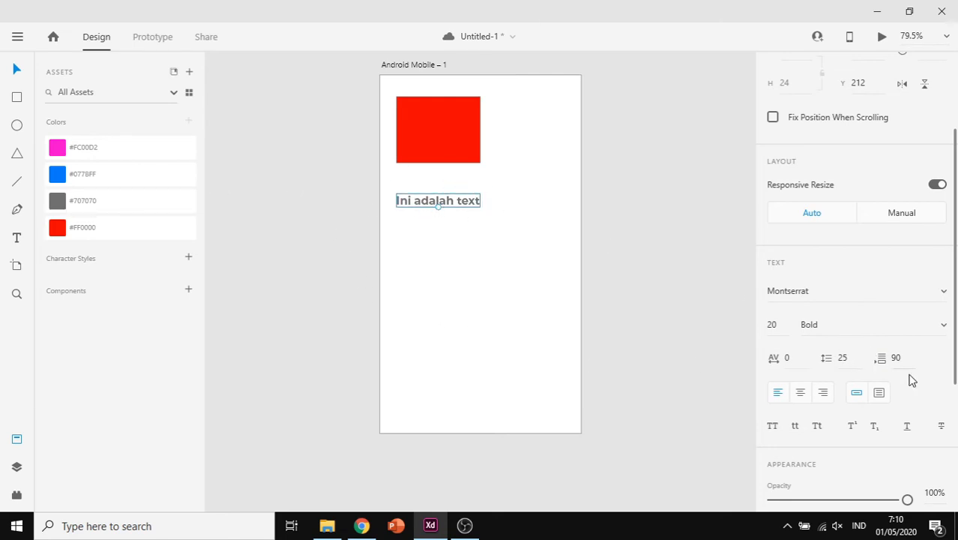
pyautogui.click(189, 258)
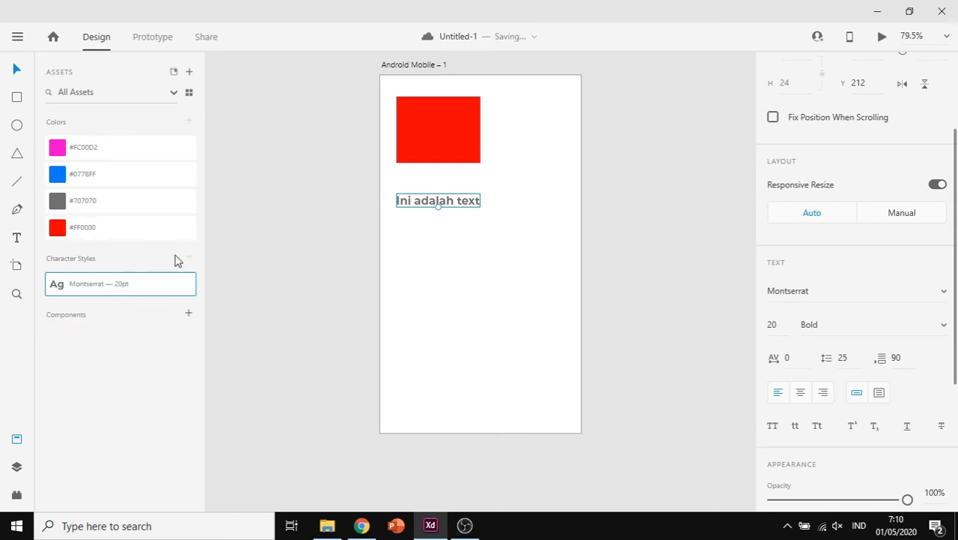
# Add a second text "aku mau makan" below the first one and set its font to Modern No. 20
pyautogui.click(19, 239)
pyautogui.click(442, 255)
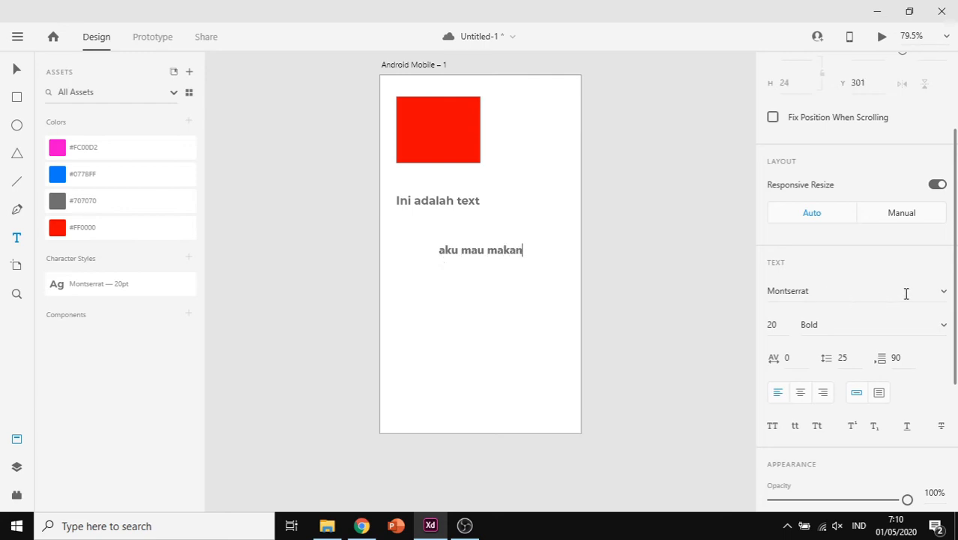
pyautogui.click(942, 293)
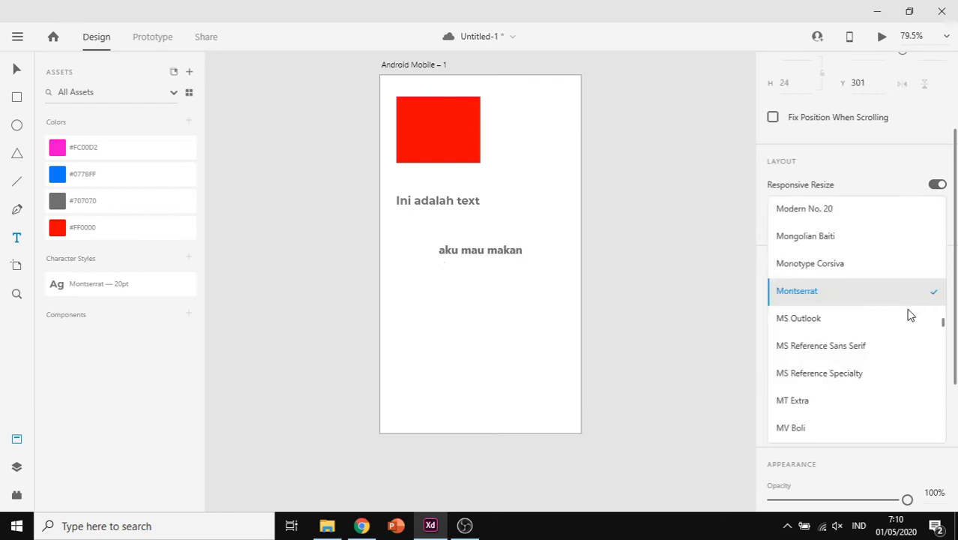
pyautogui.click(840, 214)
pyautogui.press('Escape')
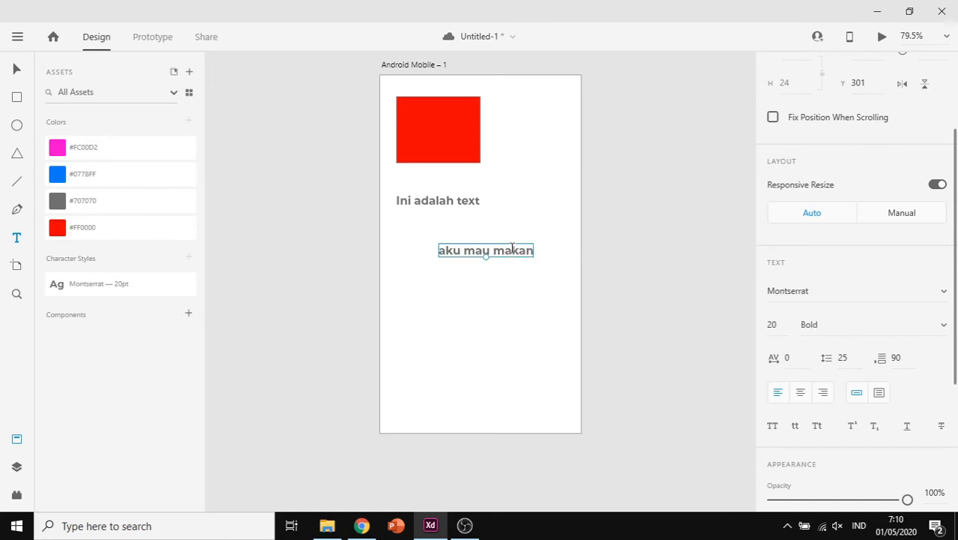
pyautogui.doubleClick(512, 250)
pyautogui.click(940, 290)
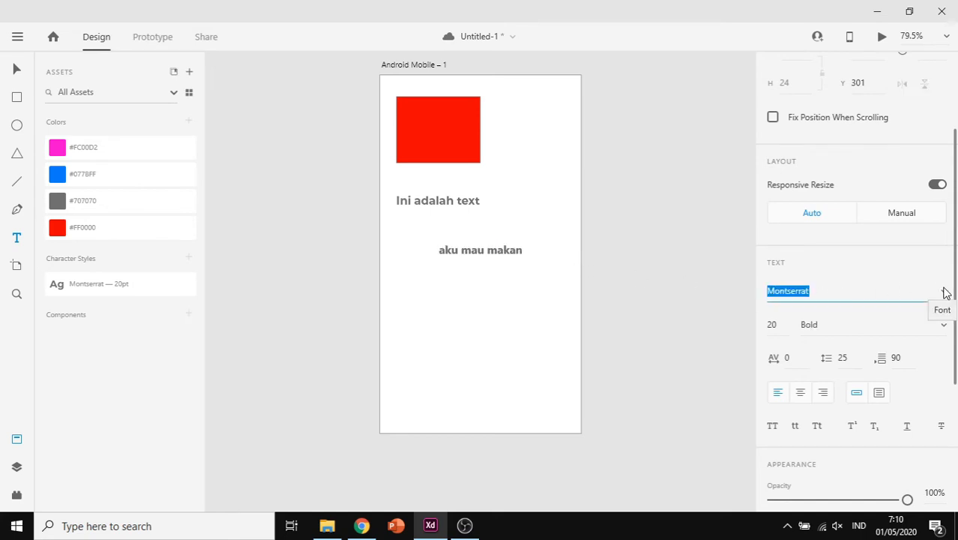
pyautogui.click(833, 213)
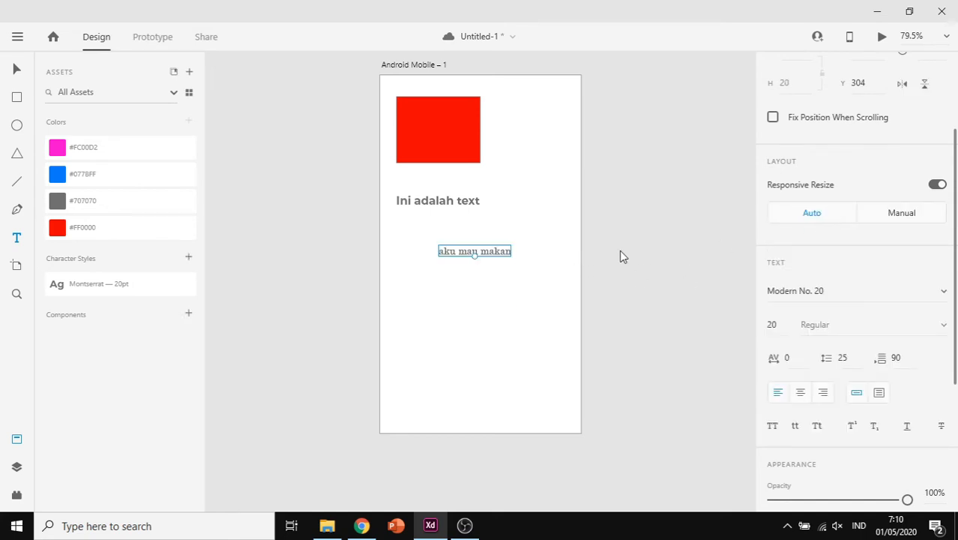
# Apply the saved Montserrat 20pt character style to the "aku mau makan" text
pyautogui.click(484, 292)
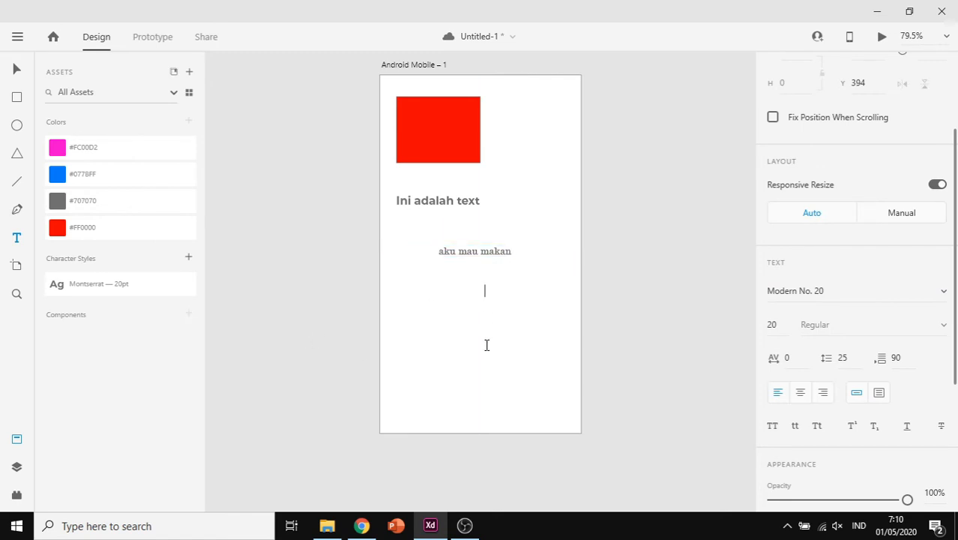
pyautogui.click(16, 69)
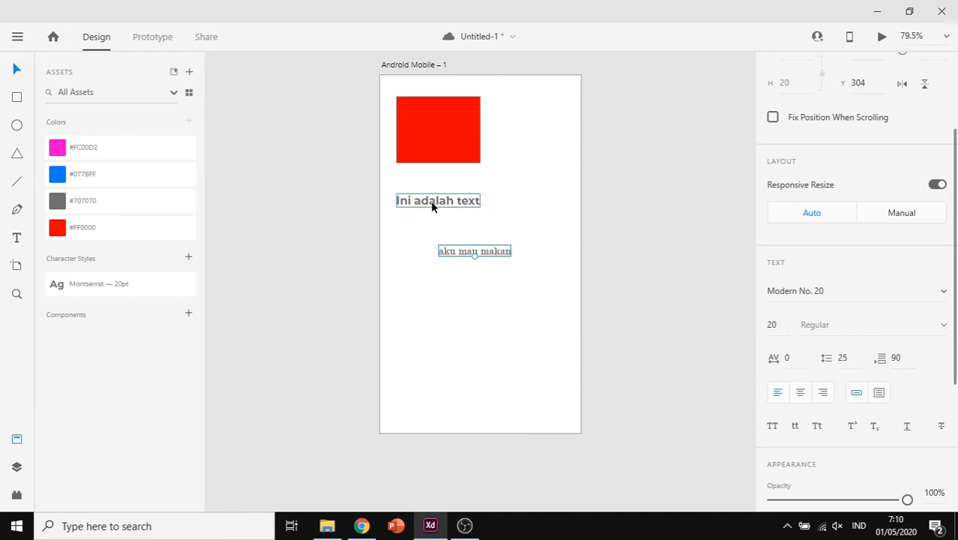
pyautogui.click(109, 291)
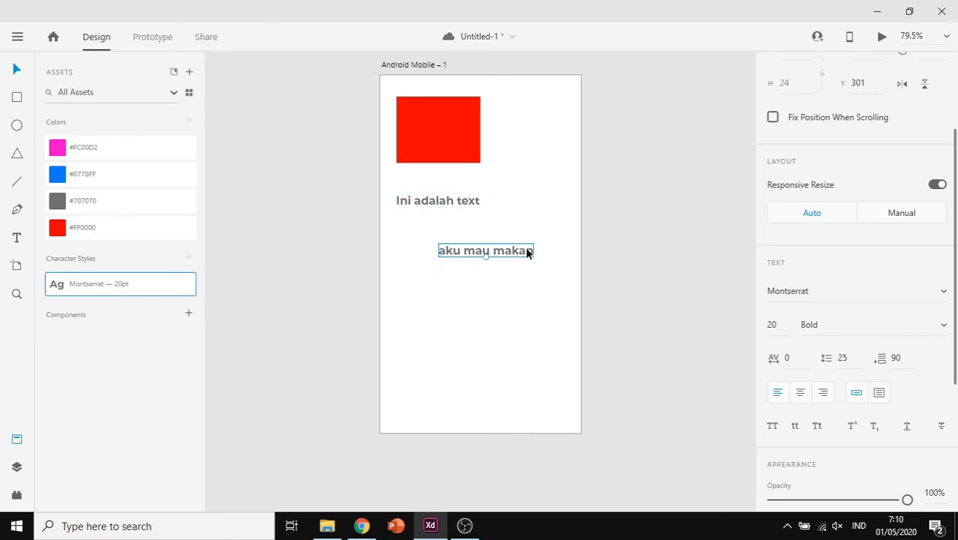
# Move "aku mau makan" to X 29, Y 258, directly under the first text line, and turn it into a component
pyautogui.moveTo(527, 254); pyautogui.dragTo(479, 228)
pyautogui.hotkey('ctrl', 'k')
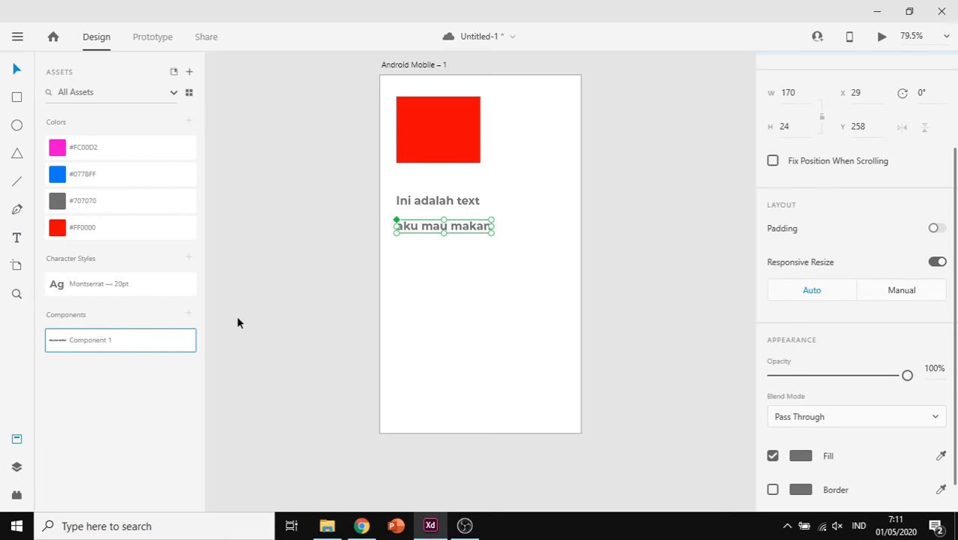
# Delete both text lines and the red rectangle from the artboard
pyautogui.moveTo(471, 273); pyautogui.dragTo(435, 207)
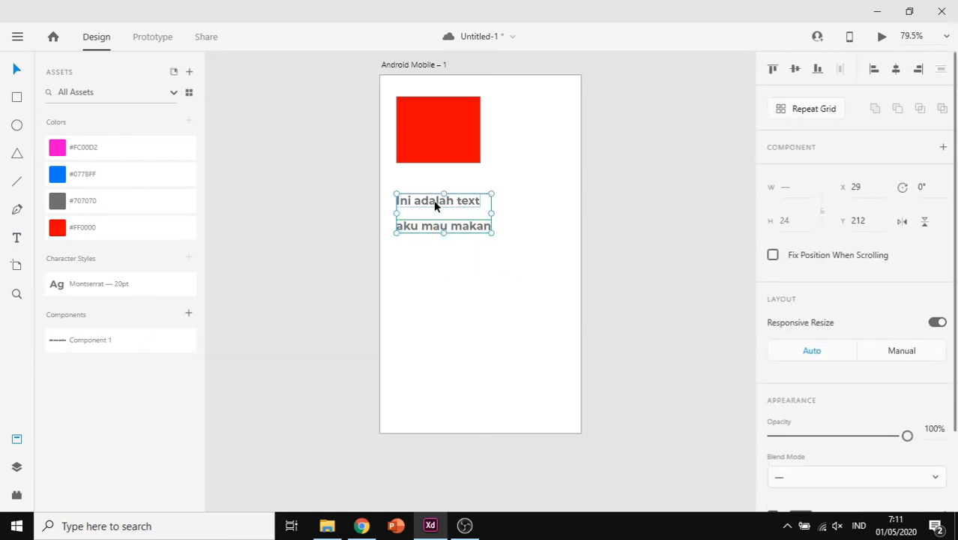
pyautogui.press('Delete')
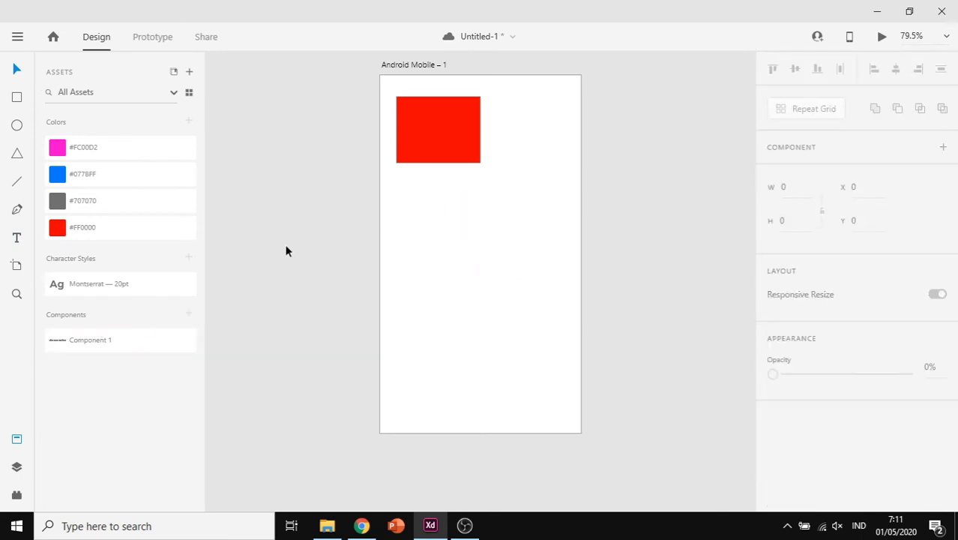
pyautogui.click(439, 151)
pyautogui.press('Delete')
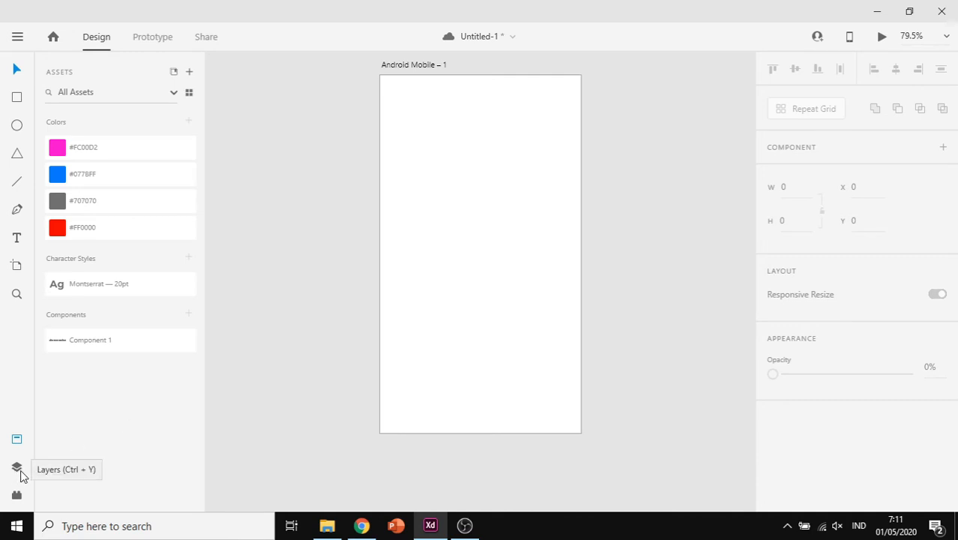
# Show the layers of the Android Mobile – 1 artboard and draw a rectangle about 258 × 51 near its upper edge
pyautogui.click(21, 98)
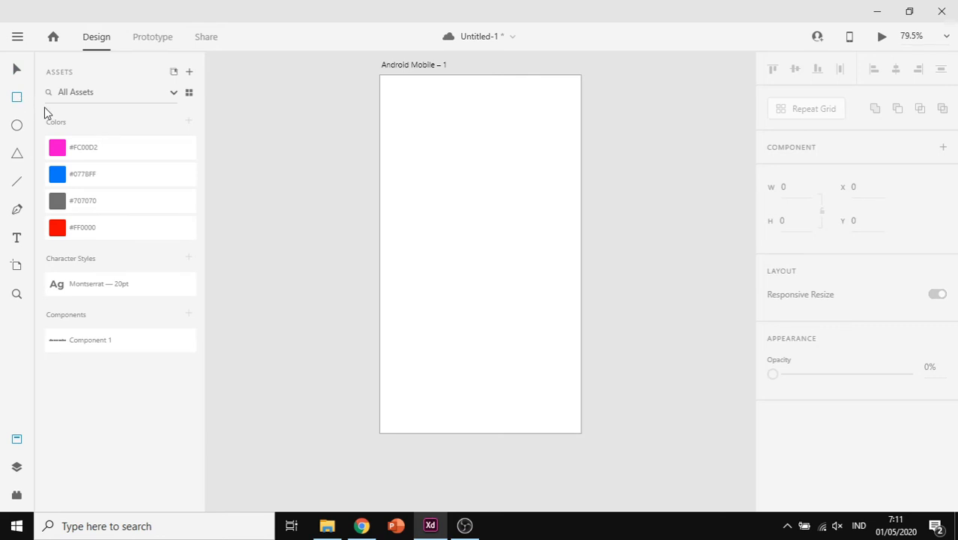
pyautogui.click(18, 471)
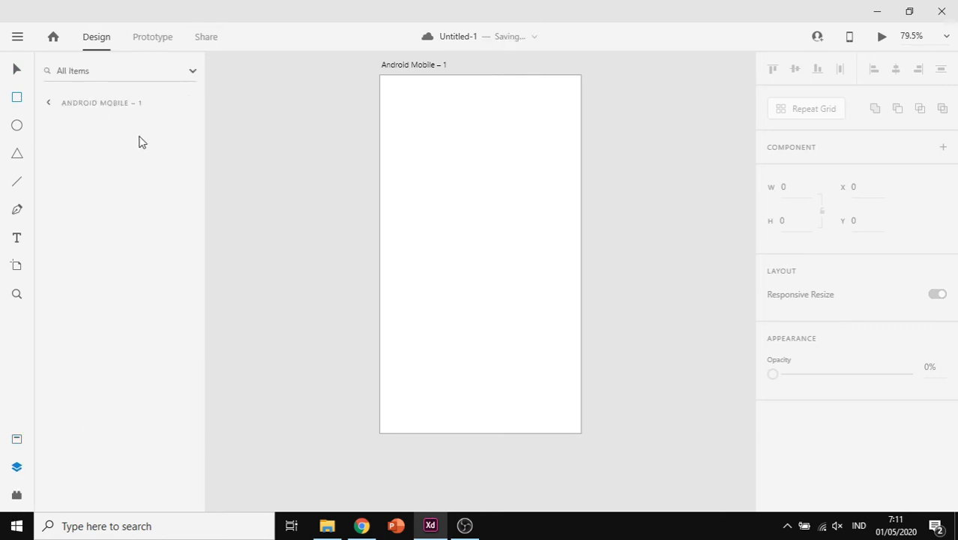
pyautogui.click(50, 105)
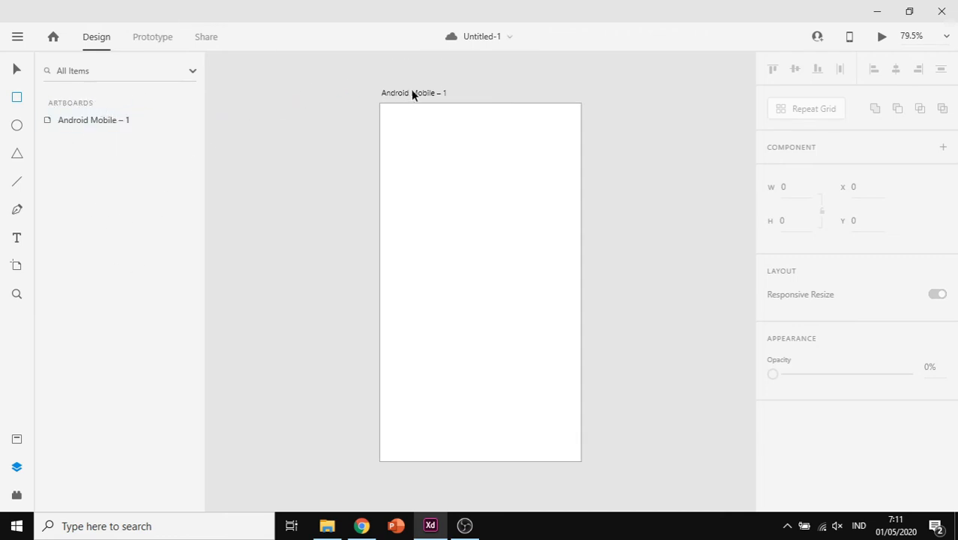
pyautogui.doubleClick(73, 130)
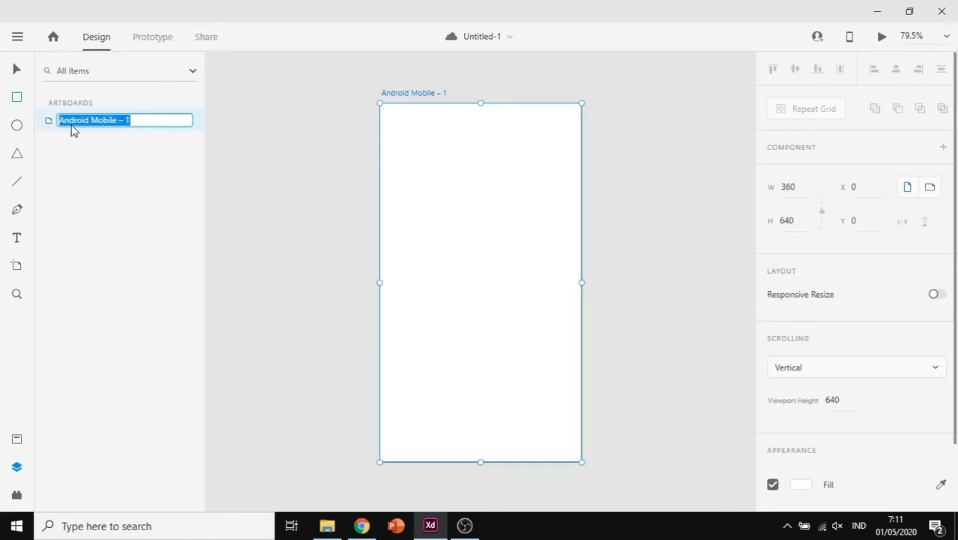
pyautogui.click(46, 125)
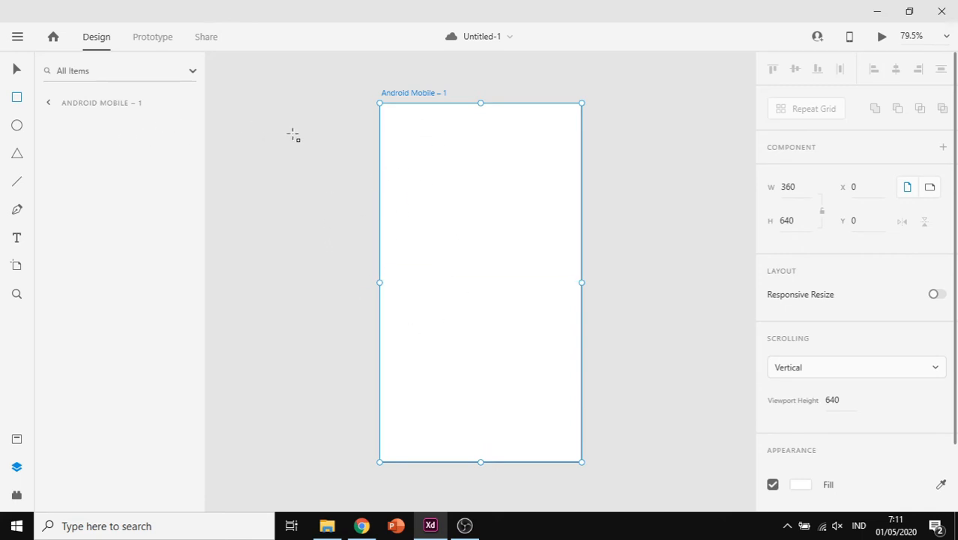
pyautogui.moveTo(401, 123); pyautogui.dragTo(545, 153)
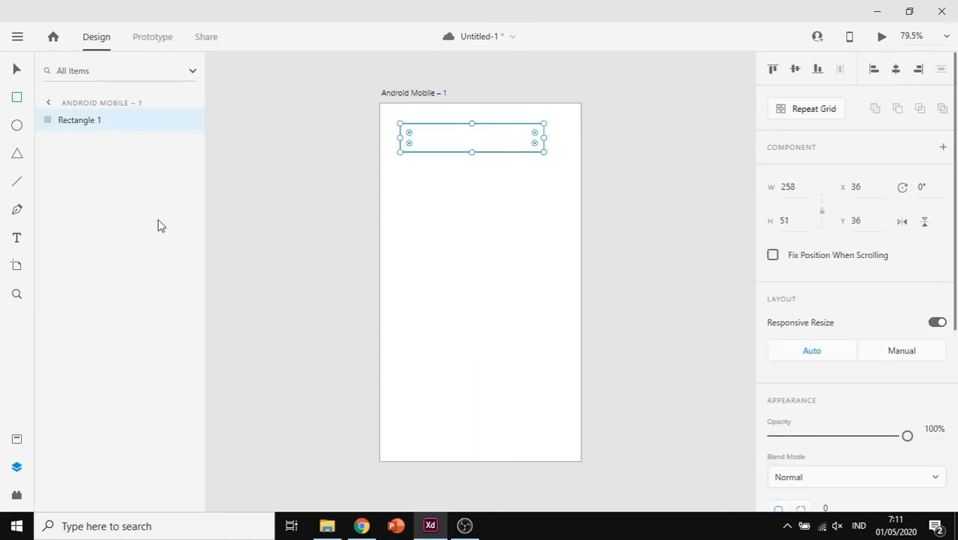
# Move the rectangle to X 51, Y 36 so it is centered horizontally on the artboard
pyautogui.moveTo(122, 124)
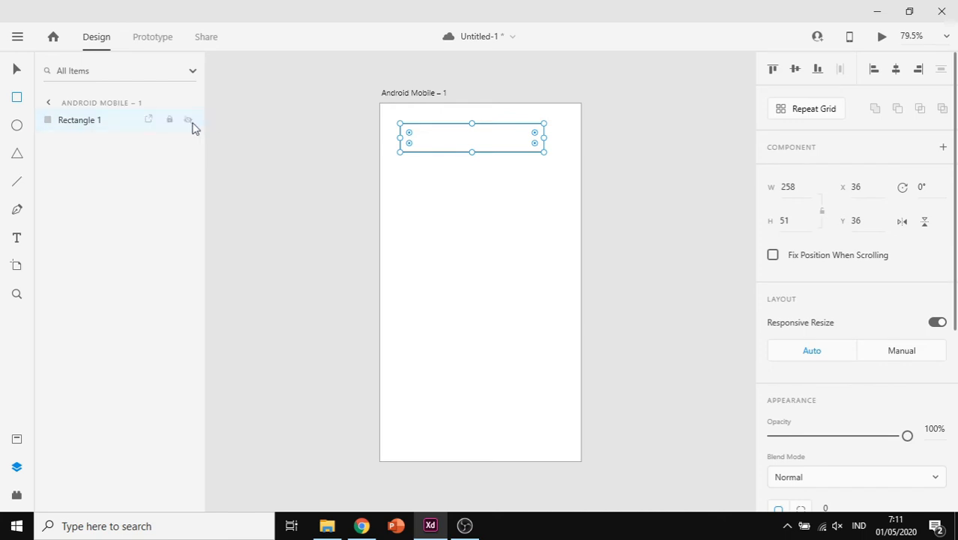
pyautogui.click(18, 71)
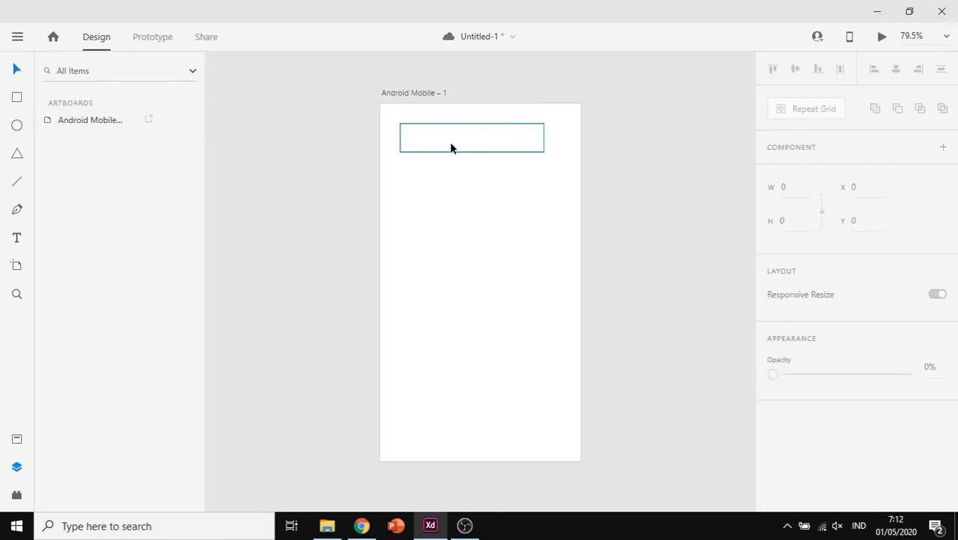
pyautogui.moveTo(450, 148); pyautogui.dragTo(460, 147)
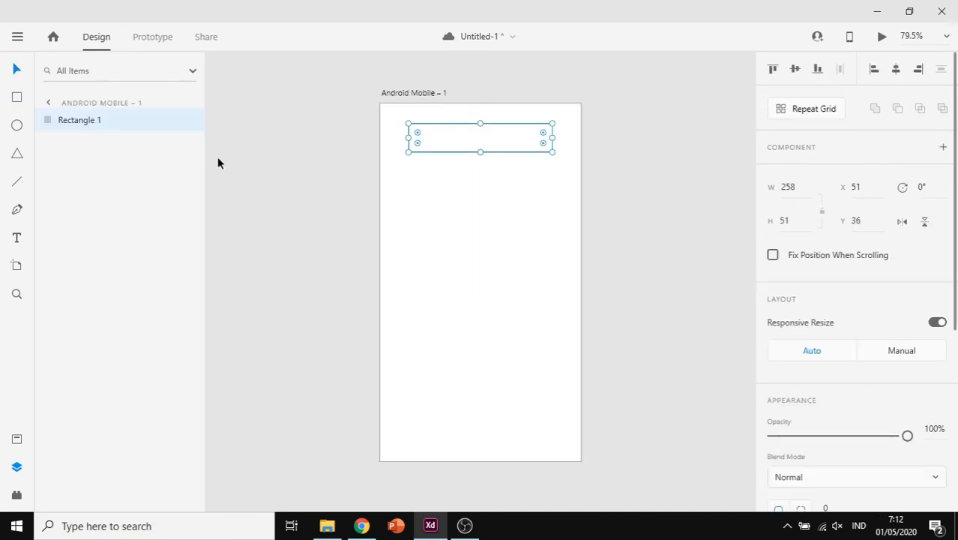
# Return to the artboard list and rename the Android Mobile – 1 artboard as "Home"
pyautogui.click(50, 103)
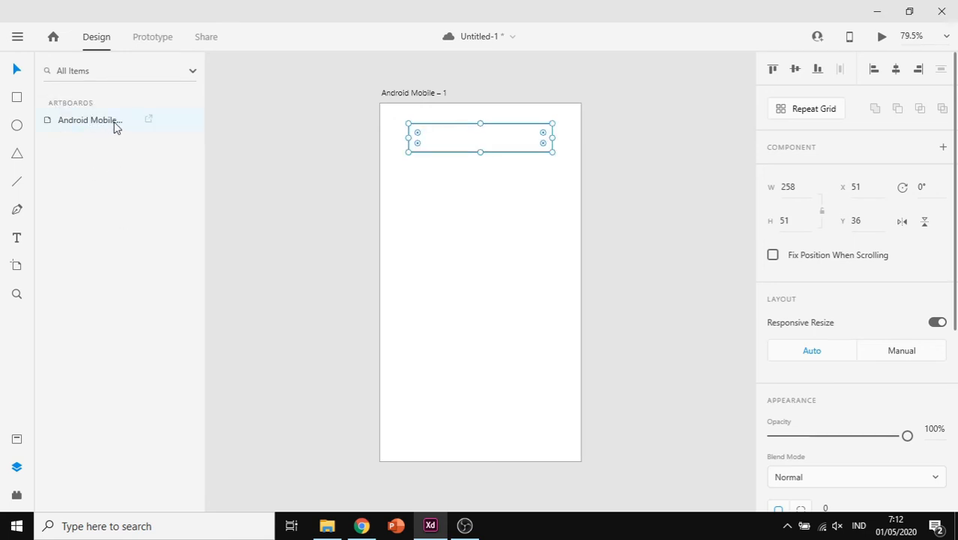
pyautogui.click(432, 92)
pyautogui.doubleClick(433, 94)
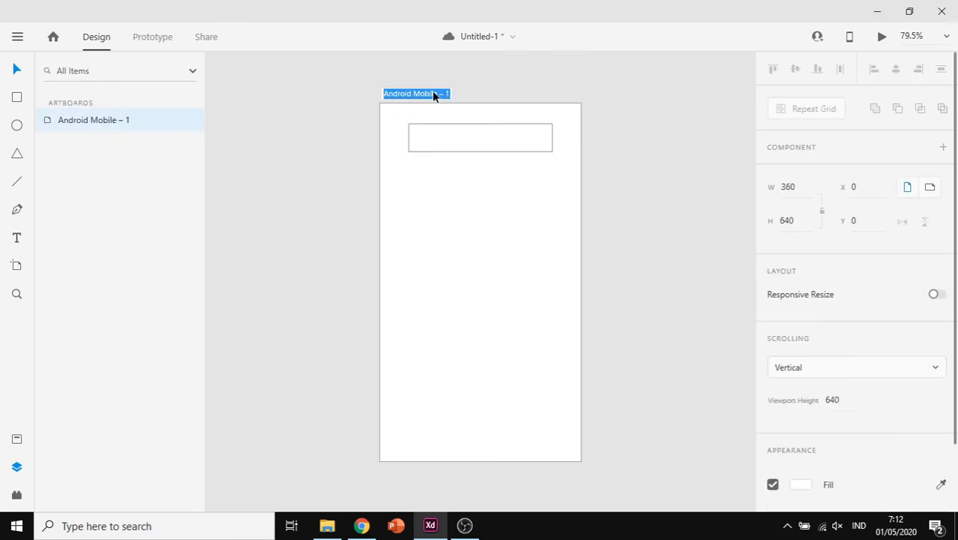
pyautogui.write('Home')
pyautogui.press('Return')
pyautogui.click(245, 141)
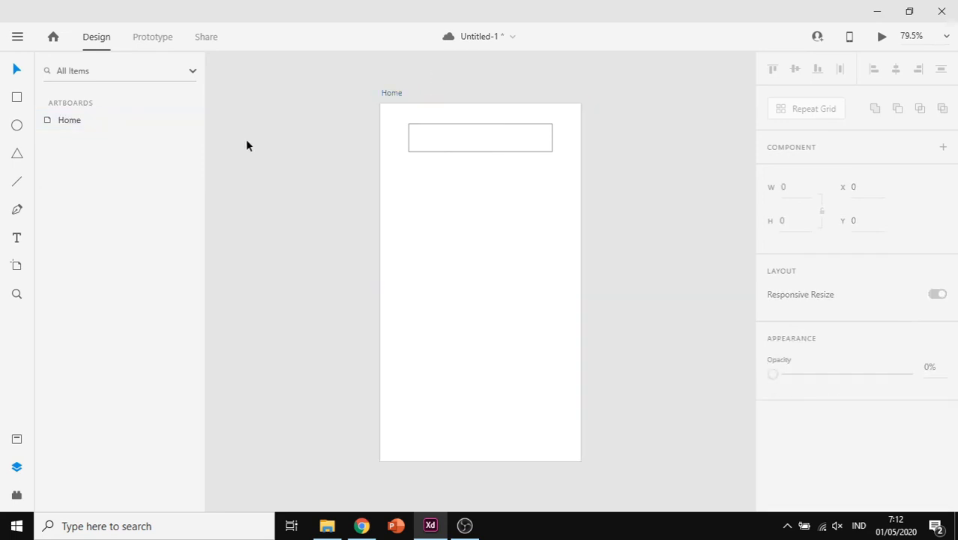
# Open the layers of the Home artboard and shift the rectangle up to Y 35
pyautogui.click(49, 126)
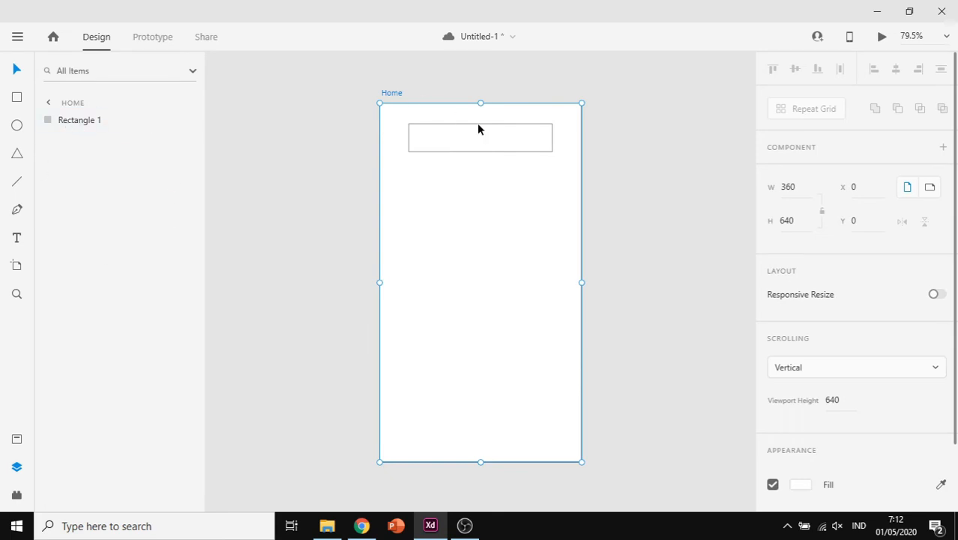
pyautogui.moveTo(507, 145)
pyautogui.mouseDown()
pyautogui.moveTo(499, 141)
pyautogui.moveTo(505, 176)
pyautogui.moveTo(502, 140)
pyautogui.mouseUp()
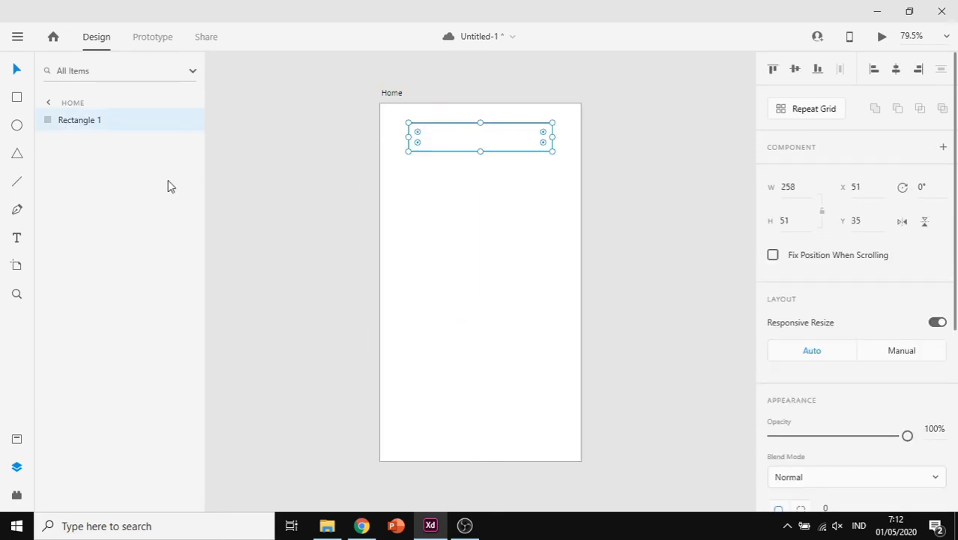
# Add the text "Daftar di sini" below the rectangle at about X 113, Y 134
pyautogui.click(17, 239)
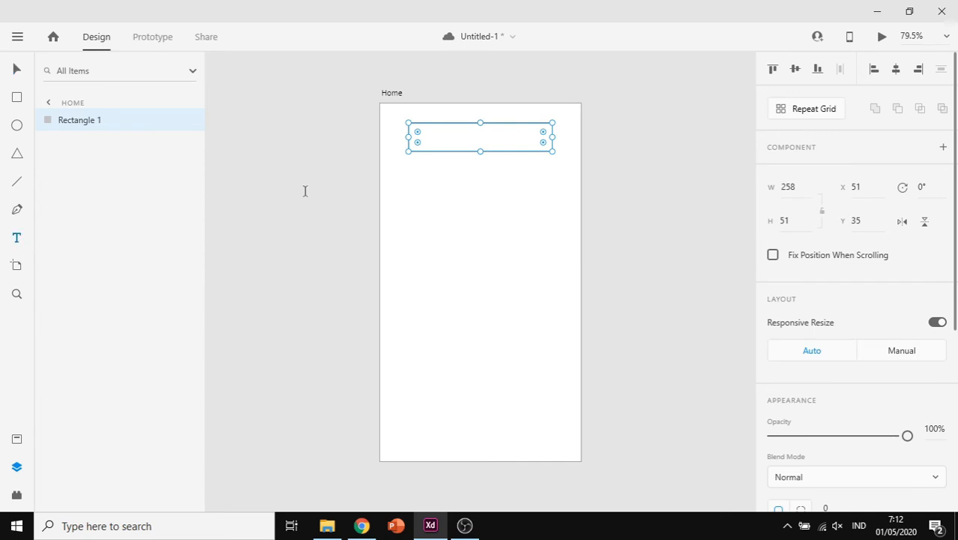
pyautogui.click(444, 183)
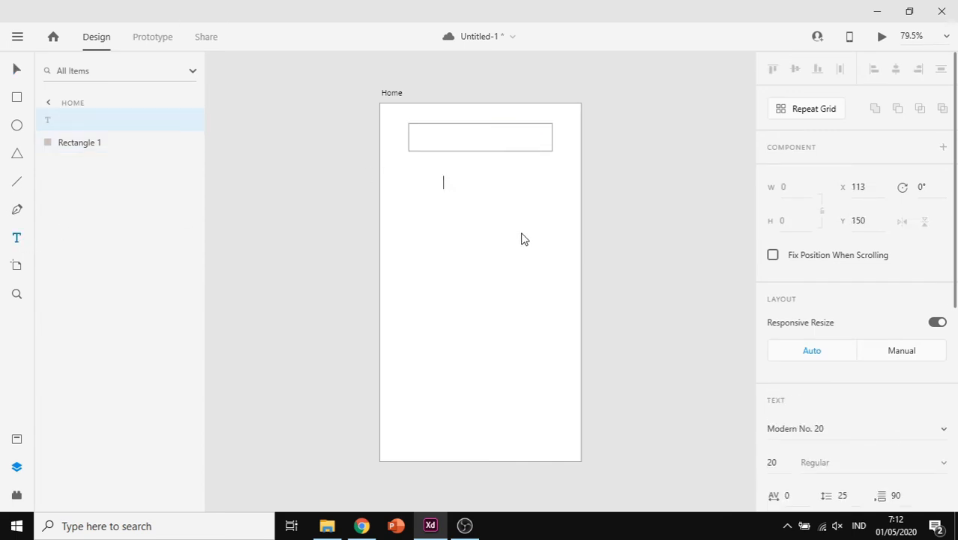
pyautogui.write('Login')
pyautogui.press('BackSpace')
pyautogui.press('BackSpace')
pyautogui.press('BackSpace')
pyautogui.press('BackSpace')
pyautogui.press('BackSpace')
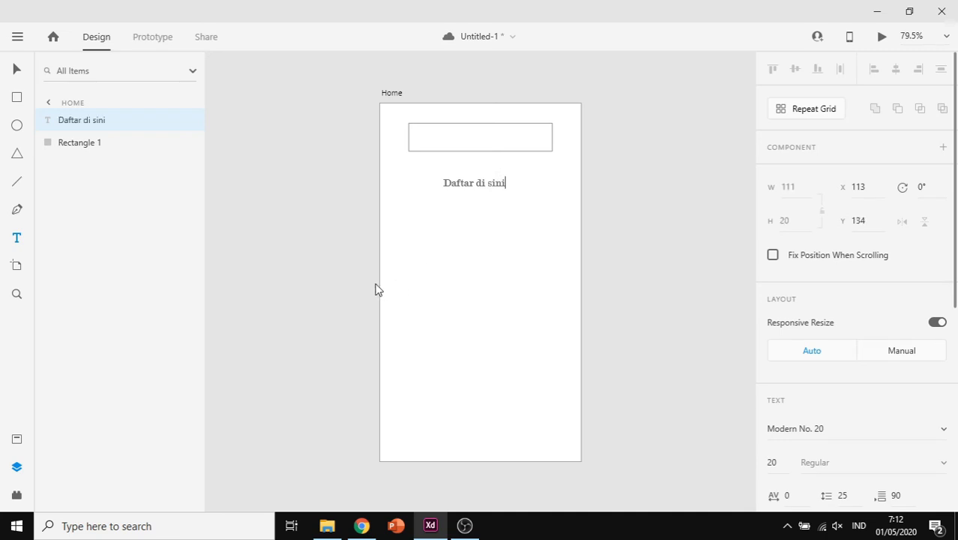
# Apply the saved Montserrat 20pt character style to the "Daftar di sini" text
pyautogui.tripleClick(471, 187)
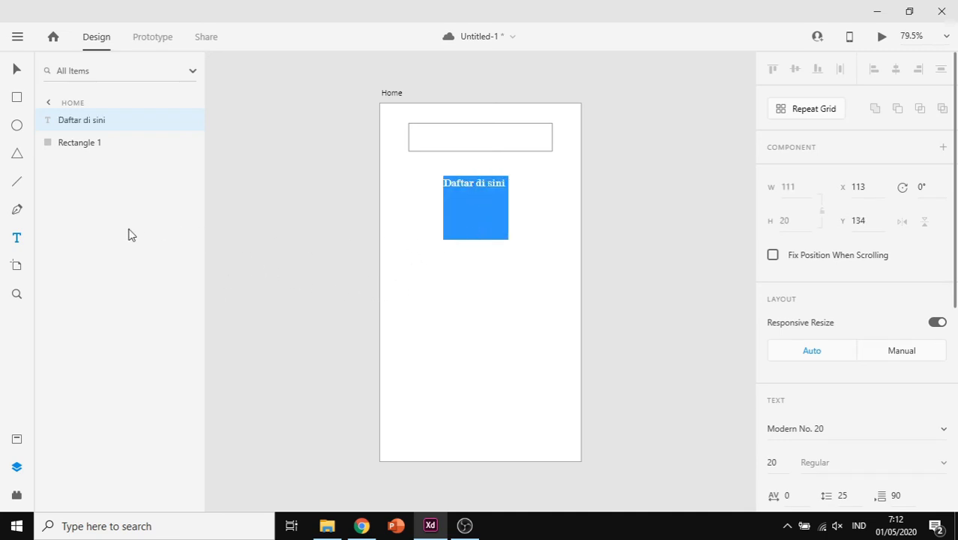
pyautogui.scroll(-2, 904, 432)
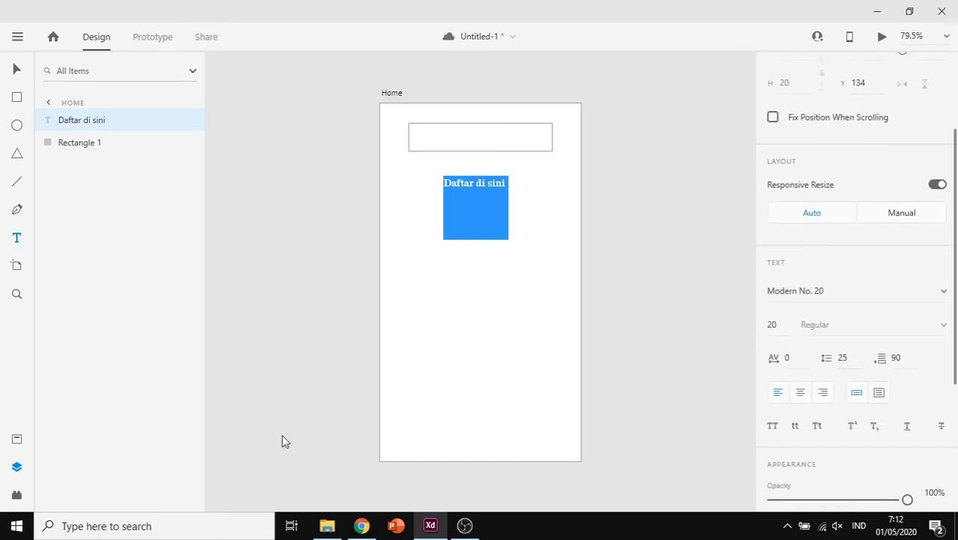
pyautogui.click(17, 440)
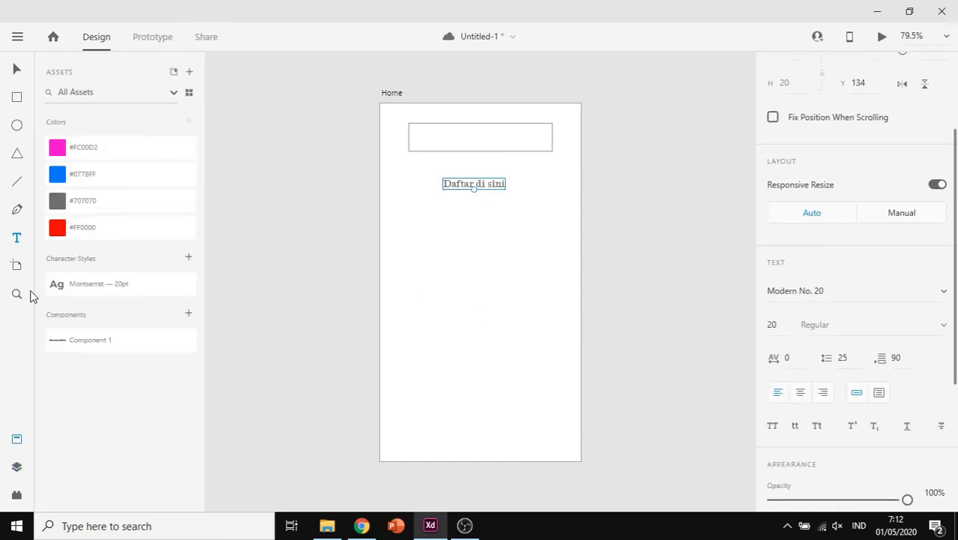
pyautogui.click(99, 284)
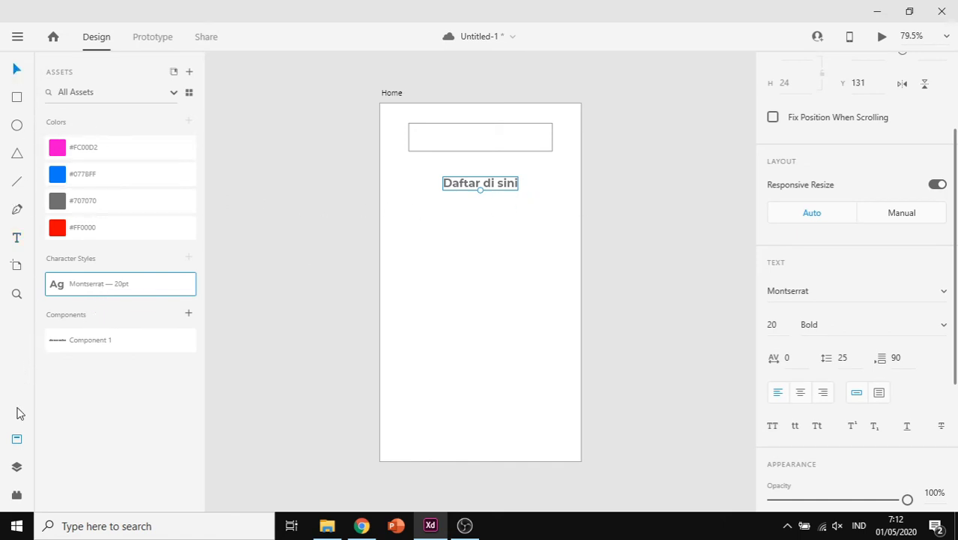
# Show the layers again and move the "Daftar di sini" text to the middle of the rectangle, at Y 49
pyautogui.click(17, 467)
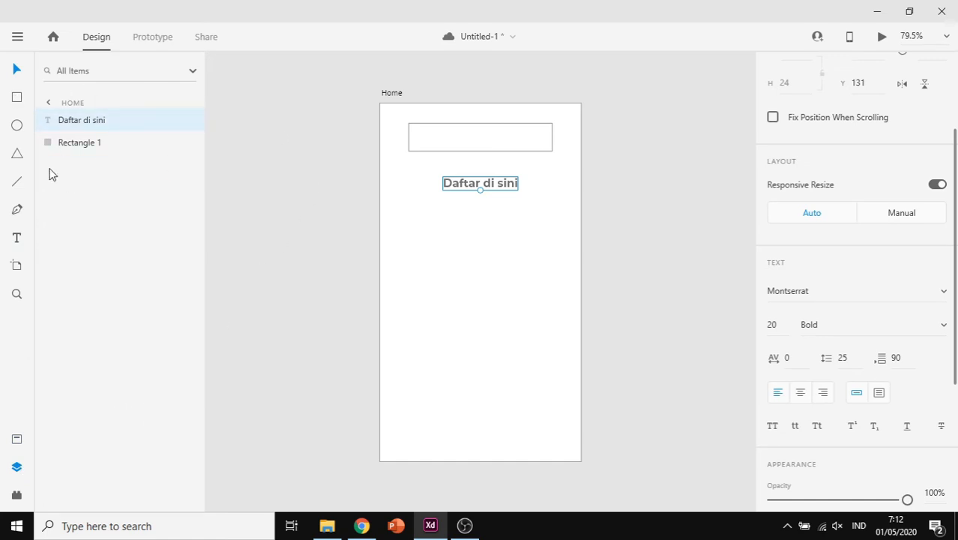
pyautogui.moveTo(504, 187); pyautogui.dragTo(507, 141)
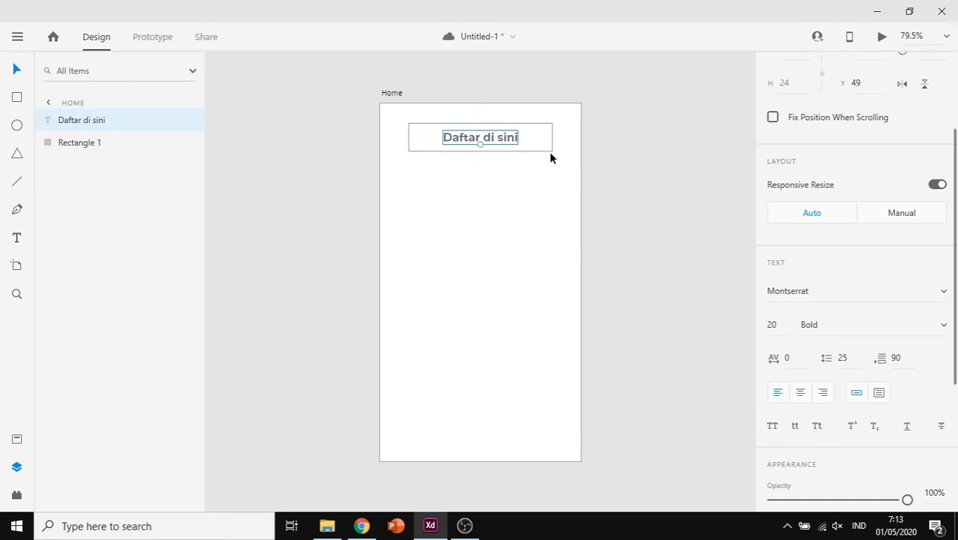
pyautogui.click(603, 206)
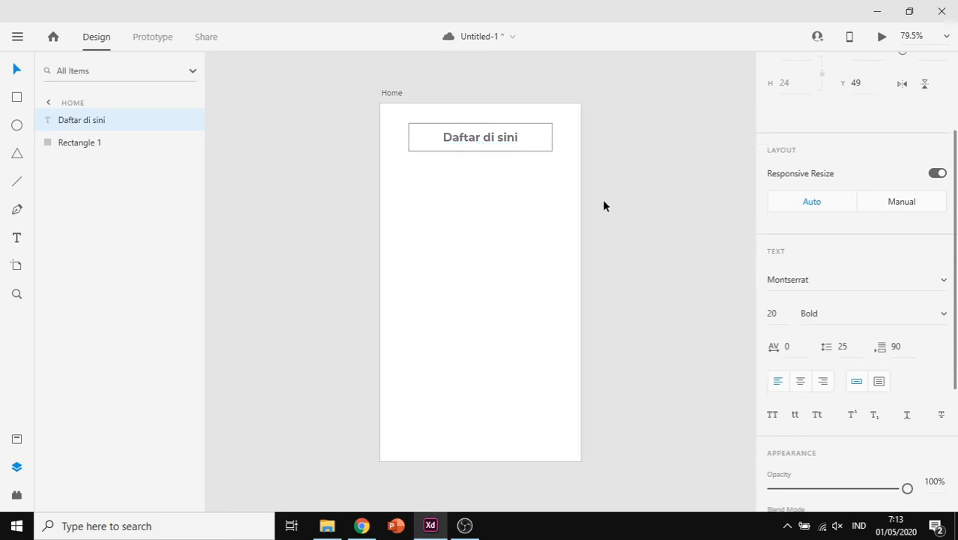
# Fill the rectangle behind the text with the saved color asset #077BFF
pyautogui.click(543, 141)
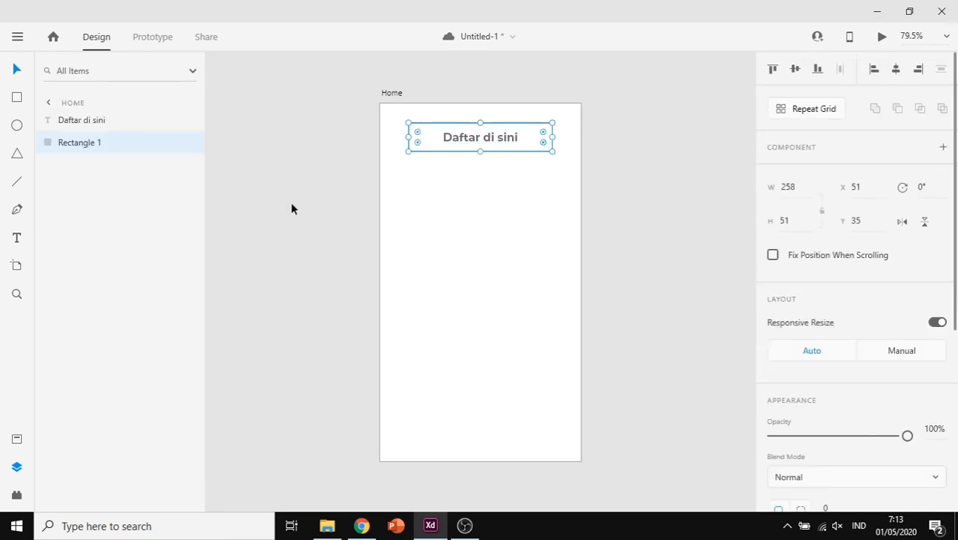
pyautogui.click(16, 438)
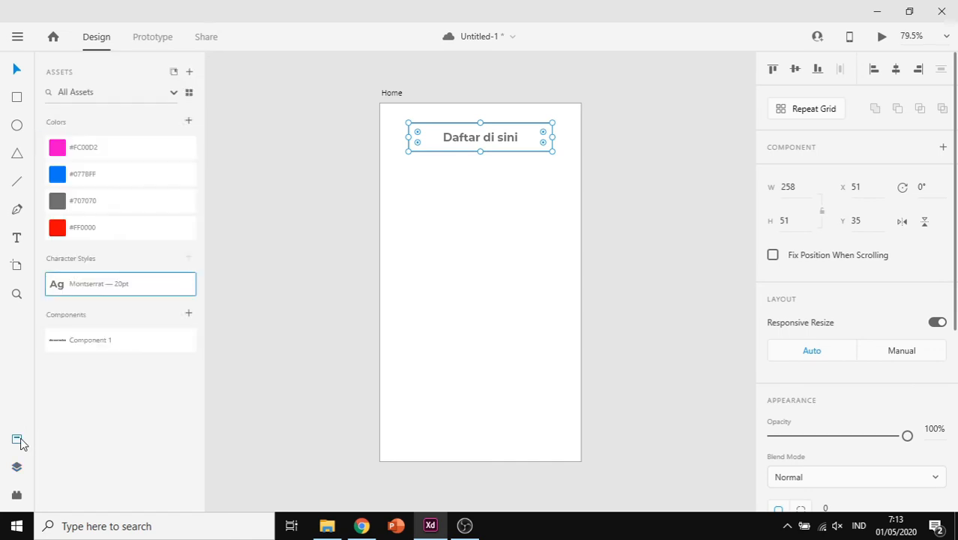
pyautogui.click(85, 180)
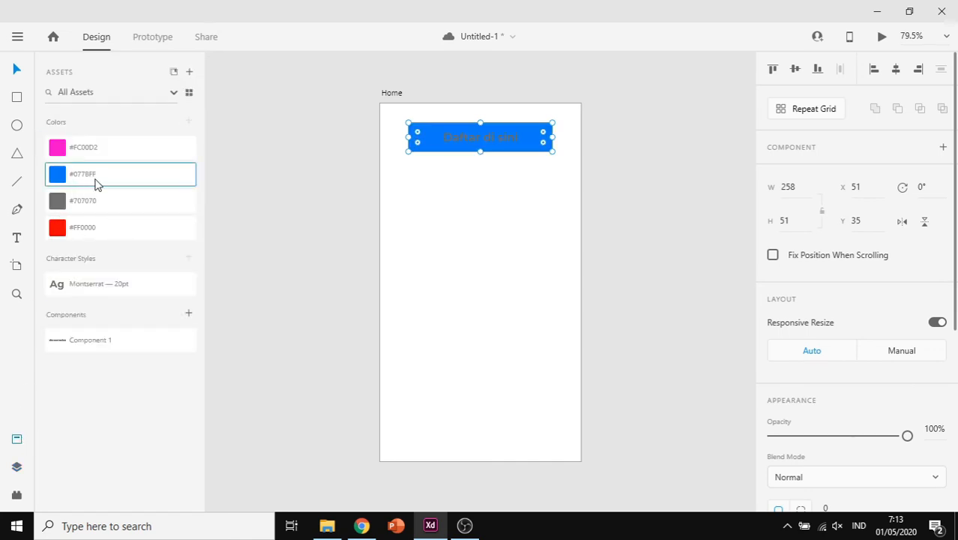
# Show the layers again and set the paragraph spacing of the "Daftar di sini" text to 0
pyautogui.click(17, 467)
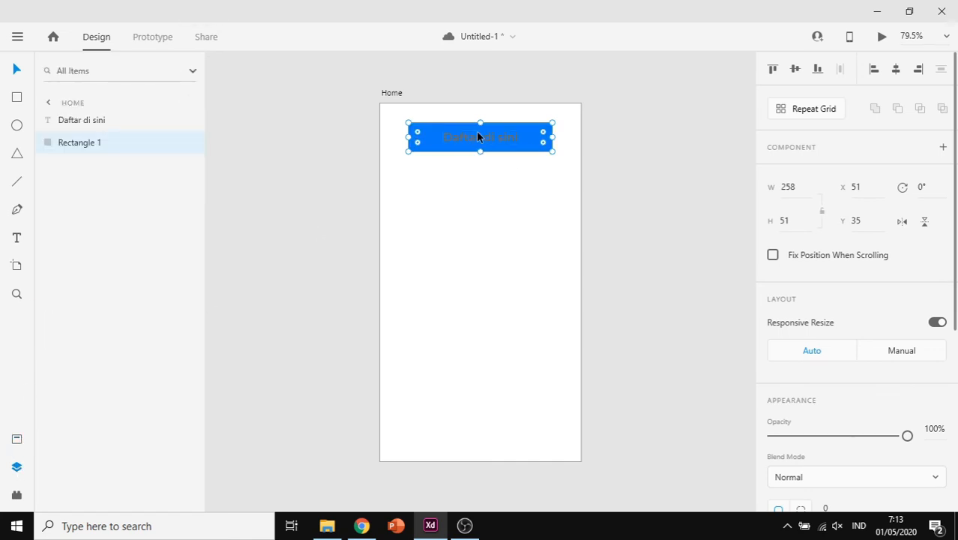
pyautogui.click(478, 135)
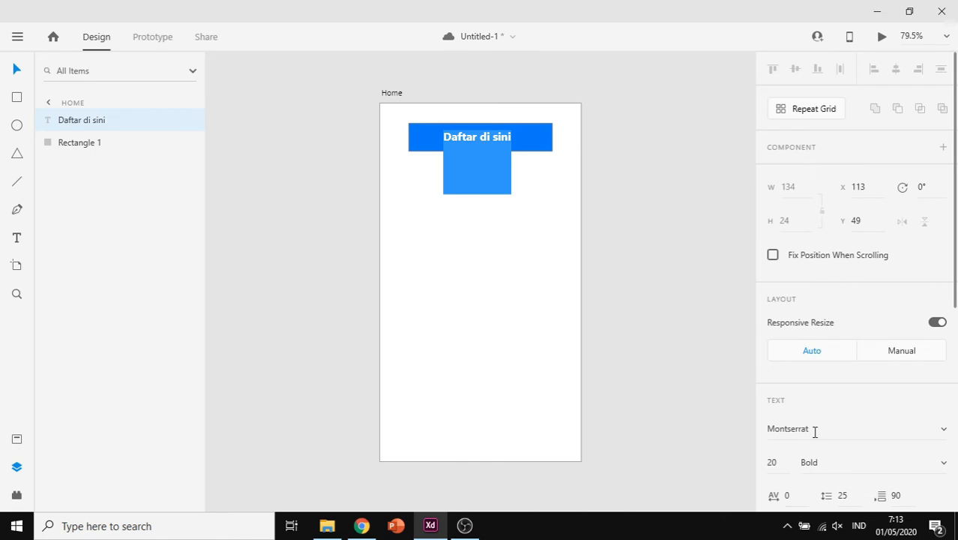
pyautogui.scroll(-5, 814, 430)
pyautogui.scroll(4, 795, 375)
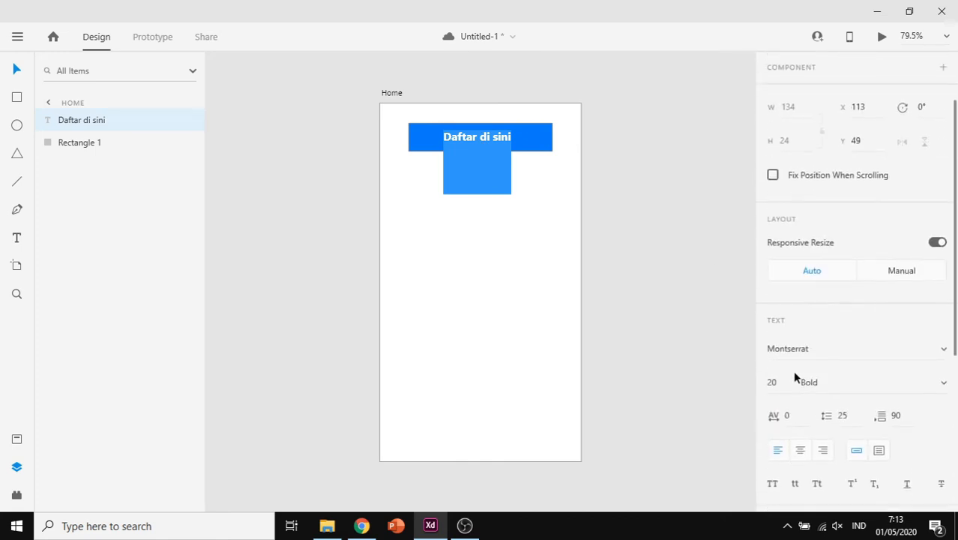
pyautogui.scroll(1, 796, 377)
pyautogui.scroll(-4, 837, 266)
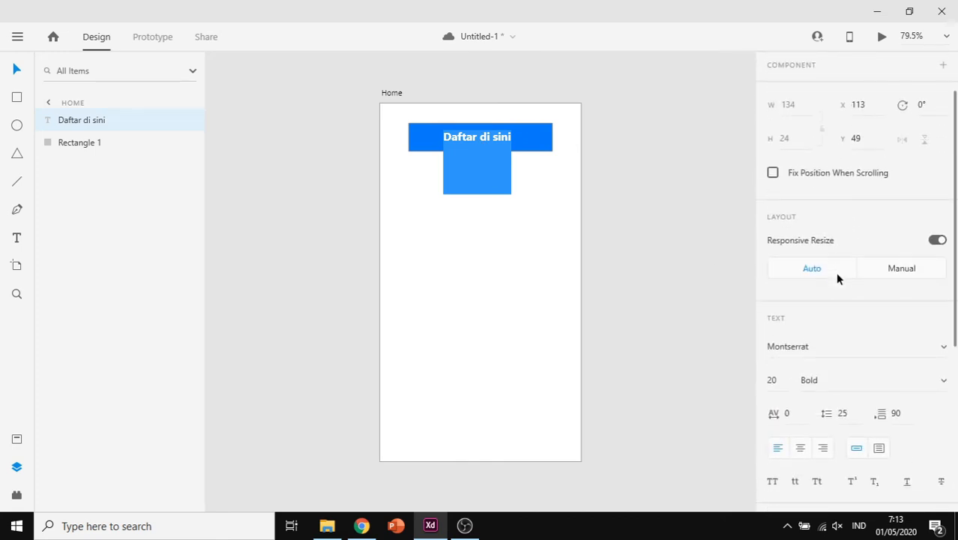
pyautogui.click(897, 290)
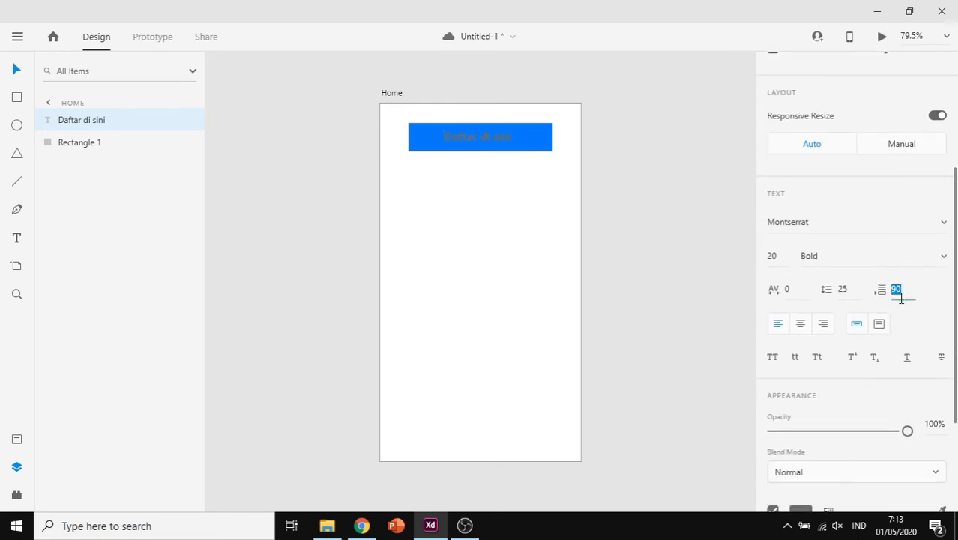
pyautogui.write('0')
pyautogui.press('Return')
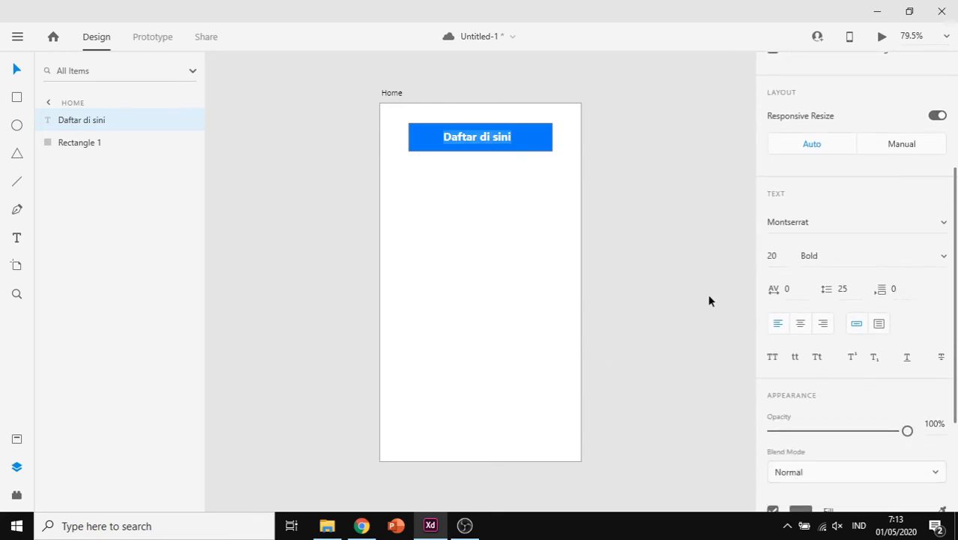
# Lighten the fill of the "Daftar di sini" text to light grey #E5E5E5
pyautogui.scroll(-5, 841, 326)
pyautogui.click(795, 354)
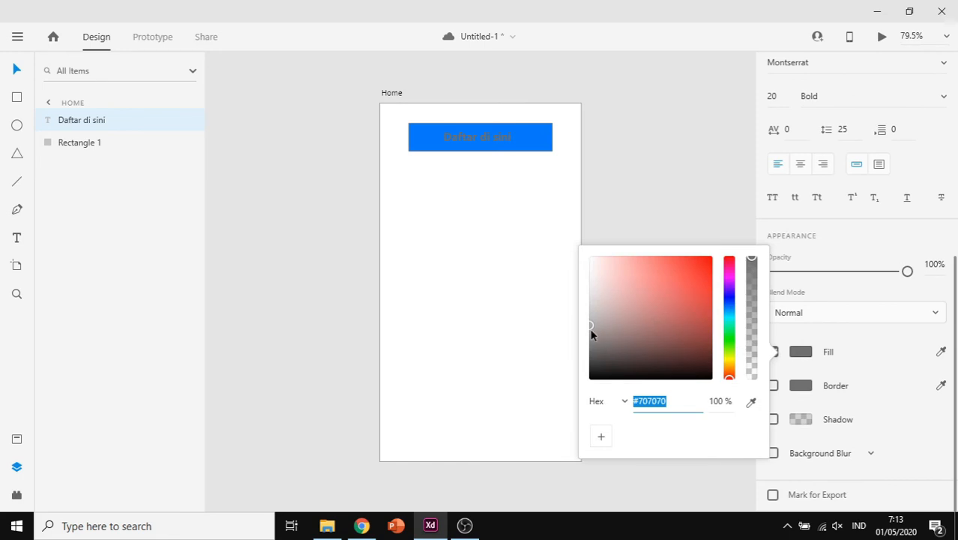
pyautogui.moveTo(591, 330); pyautogui.dragTo(587, 285)
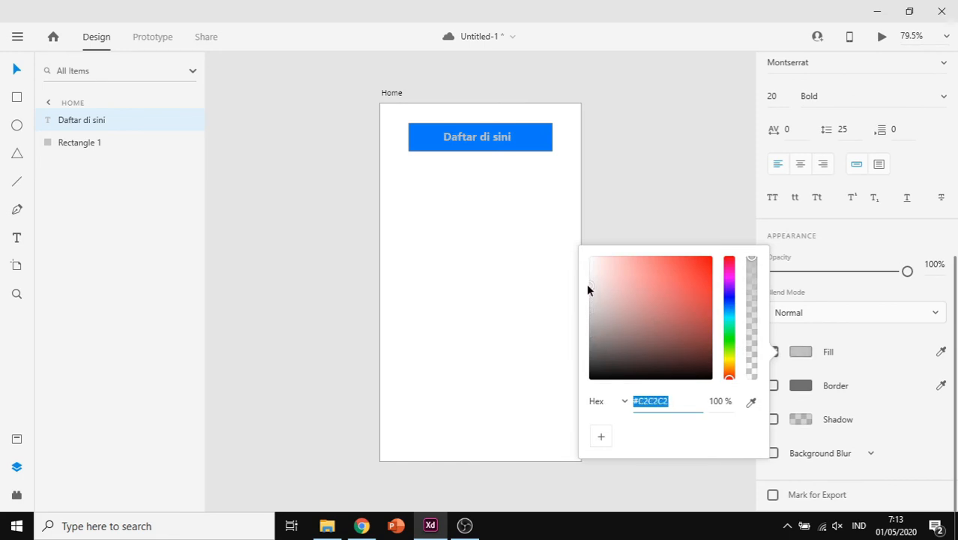
pyautogui.click(642, 186)
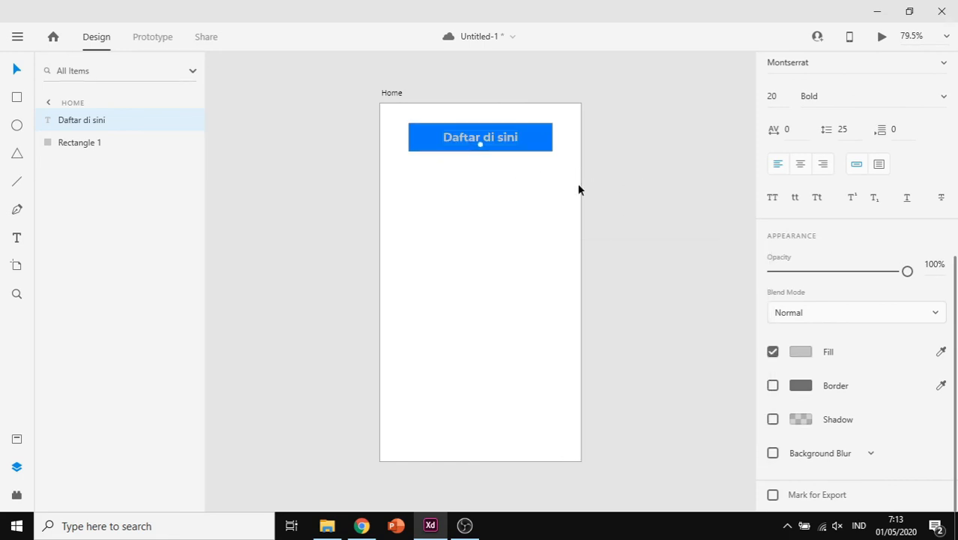
pyautogui.click(801, 352)
pyautogui.moveTo(595, 290); pyautogui.dragTo(589, 270)
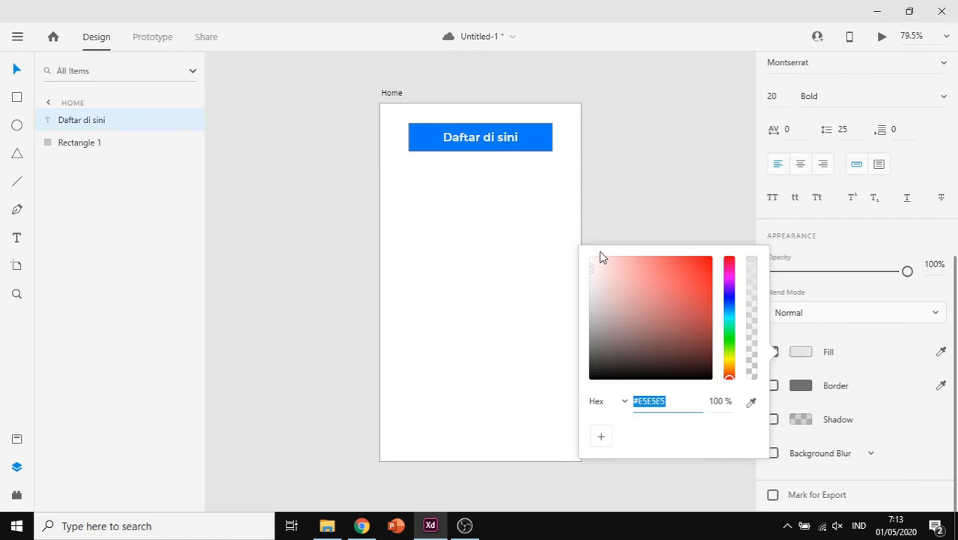
pyautogui.click(658, 180)
# Group the "Daftar di sini" text with the blue rectangle behind it
pyautogui.click(547, 149)
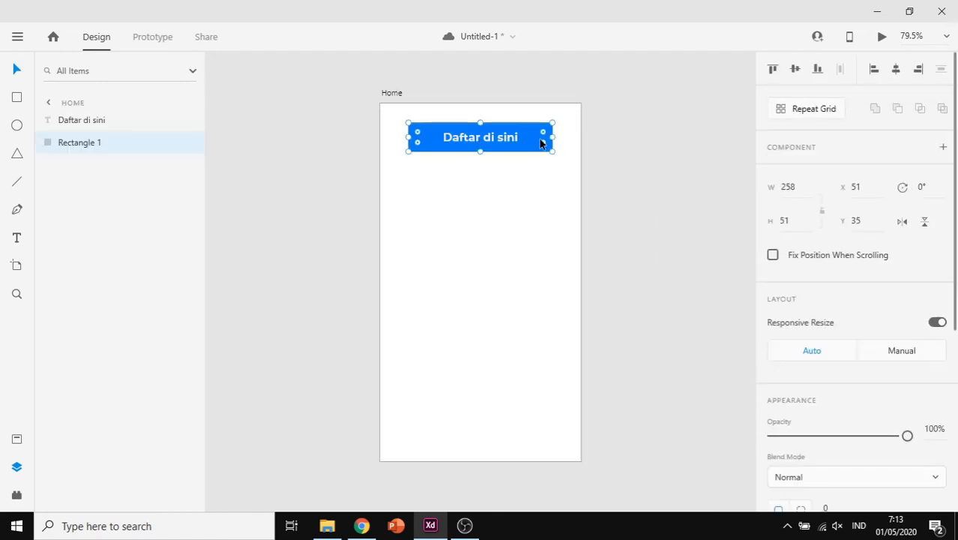
pyautogui.click(501, 175)
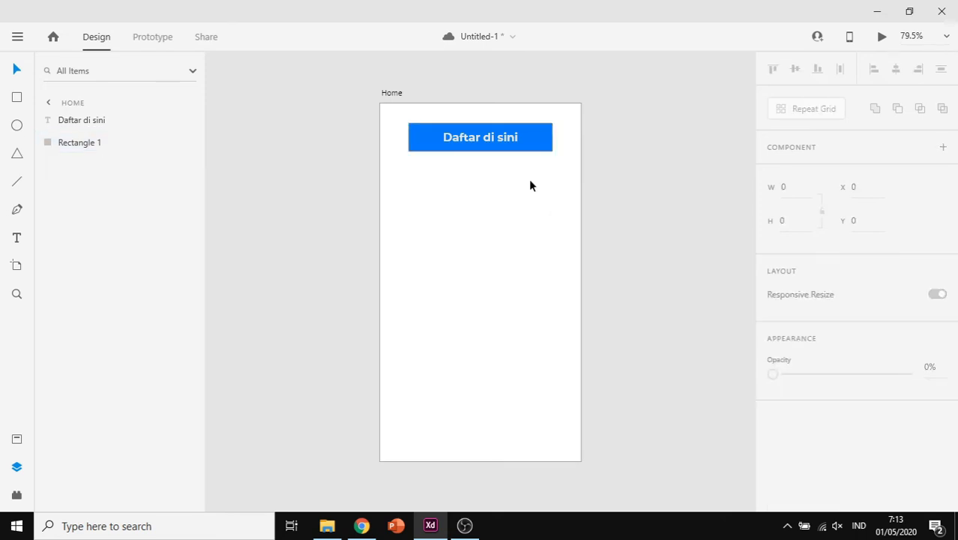
pyautogui.moveTo(530, 186); pyautogui.dragTo(471, 137)
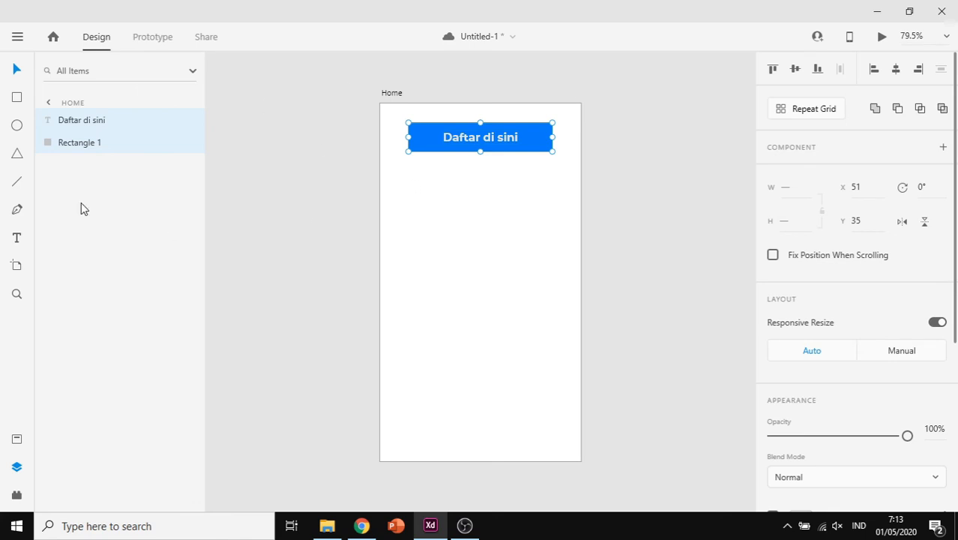
pyautogui.rightClick(431, 144)
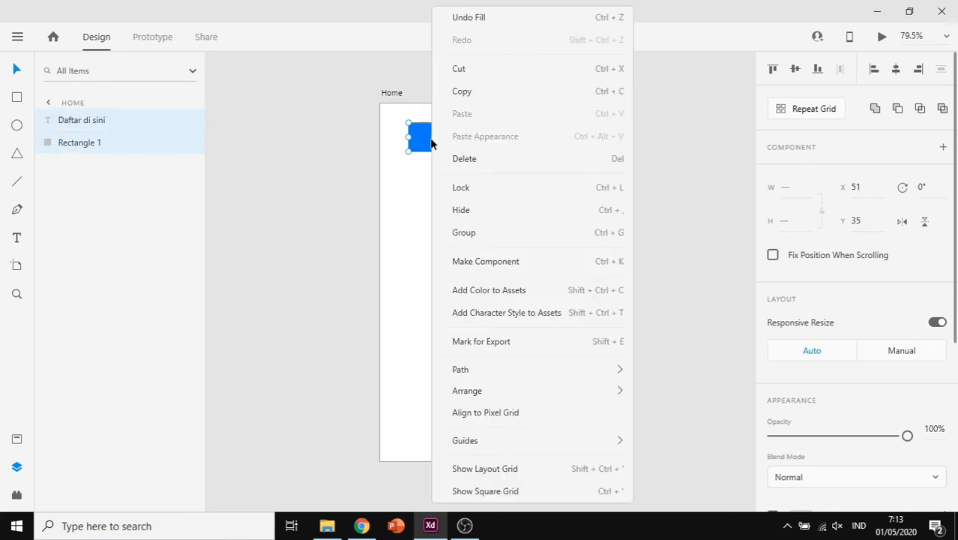
pyautogui.click(489, 234)
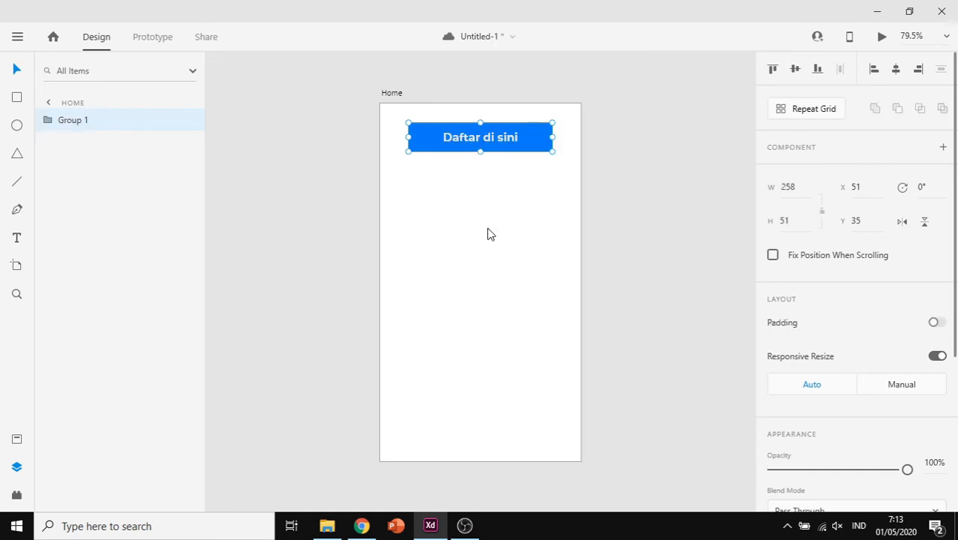
# Rename the new group as "Button Daftar"
pyautogui.doubleClick(73, 120)
pyautogui.write('Button Daftar')
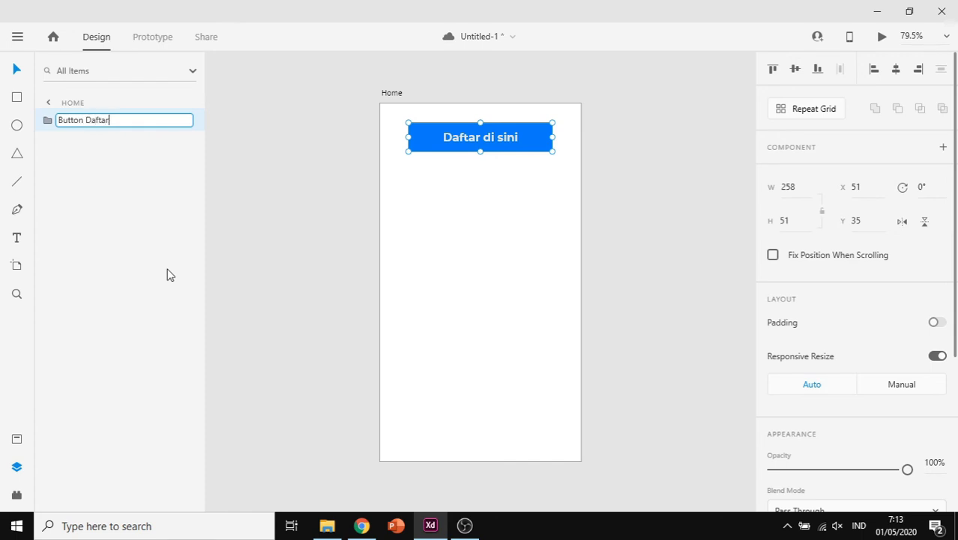
pyautogui.press('Return')
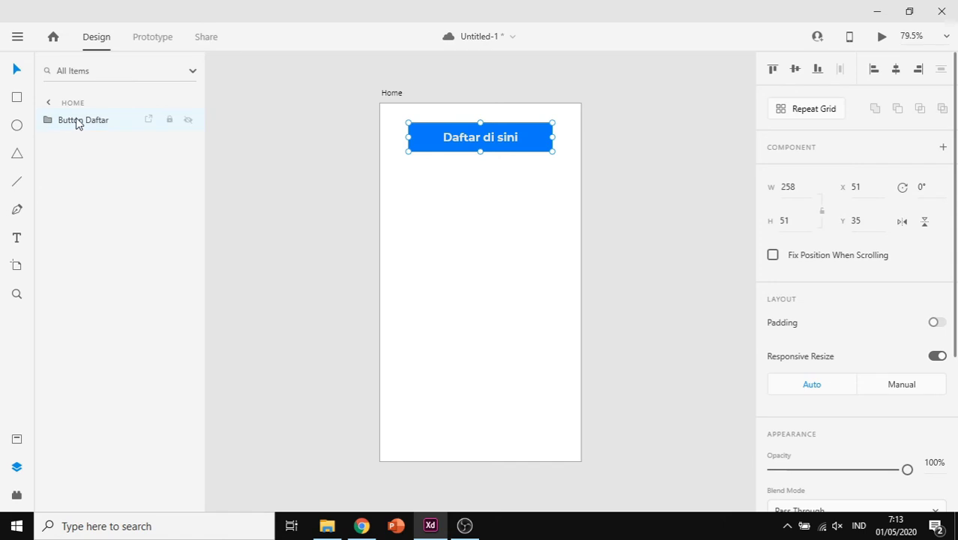
# Move the Button Daftar group down to the lower part of the Home artboard, at Y 533
pyautogui.moveTo(425, 150); pyautogui.dragTo(424, 432)
pyautogui.click(334, 269)
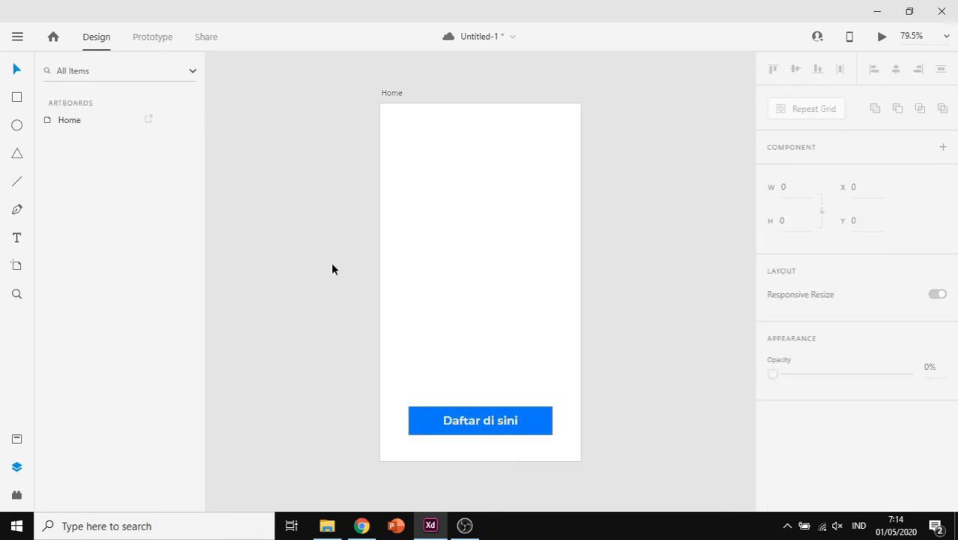
pyautogui.moveTo(544, 430); pyautogui.dragTo(542, 426)
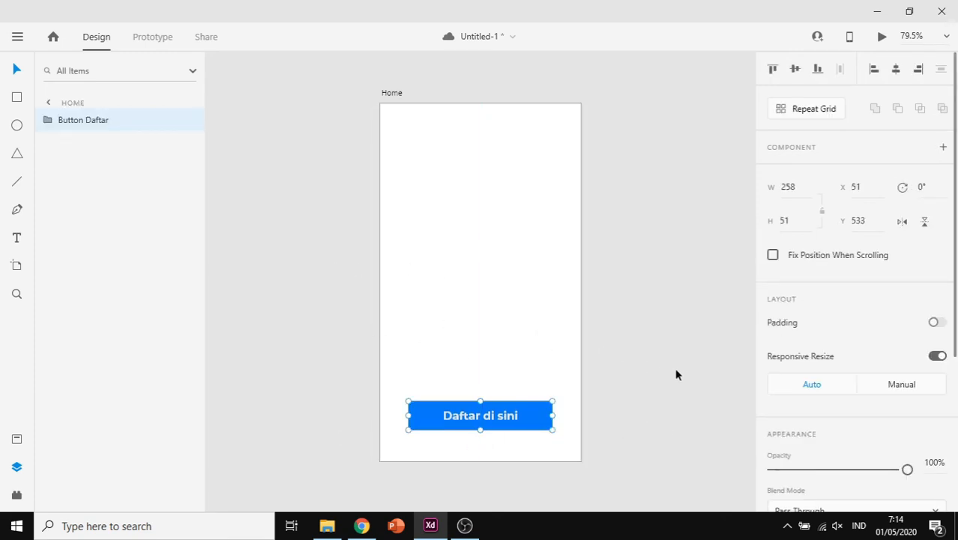
# Try to change the border setting for the whole Button Daftar group at once
pyautogui.scroll(-5, 804, 356)
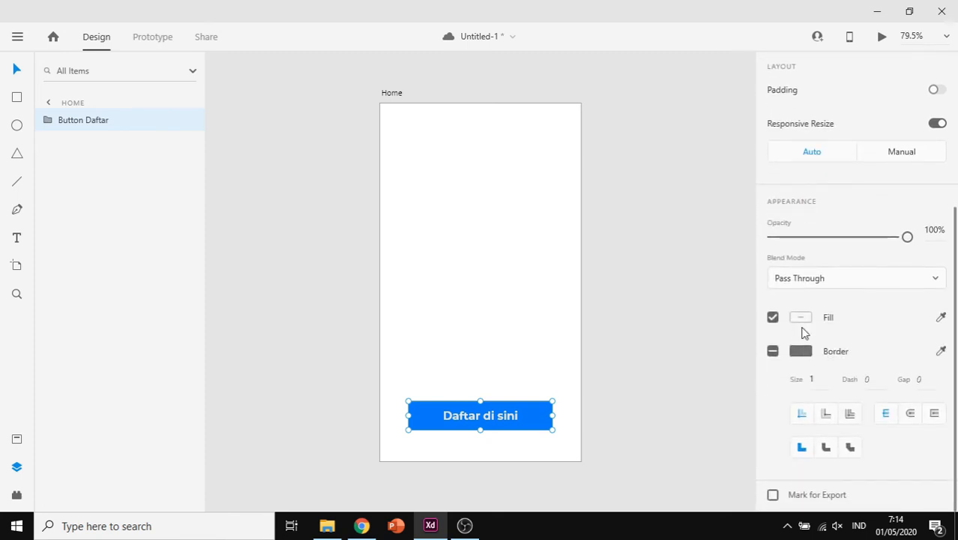
pyautogui.click(774, 351)
pyautogui.click(637, 369)
pyautogui.click(542, 423)
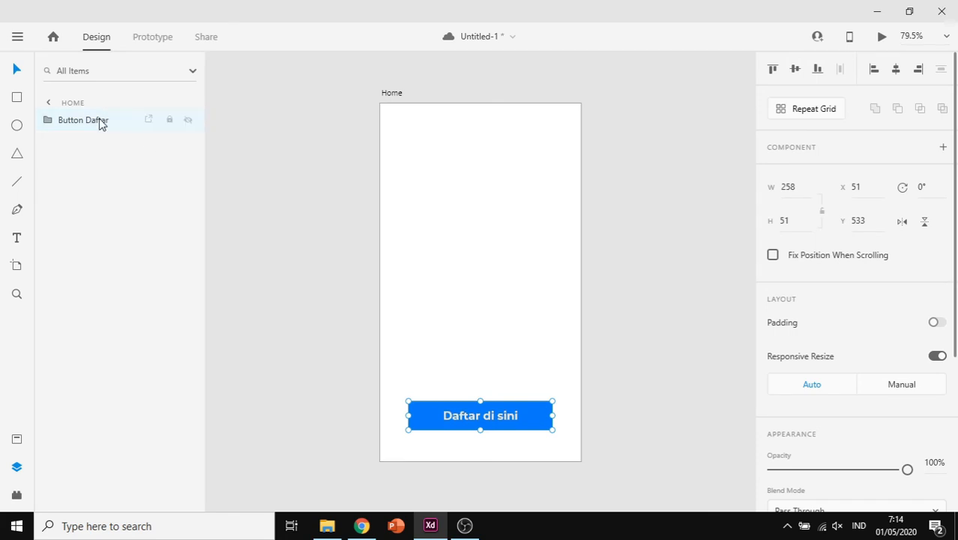
# Expand the Button Daftar group and remove the border from its Rectangle 1
pyautogui.click(48, 122)
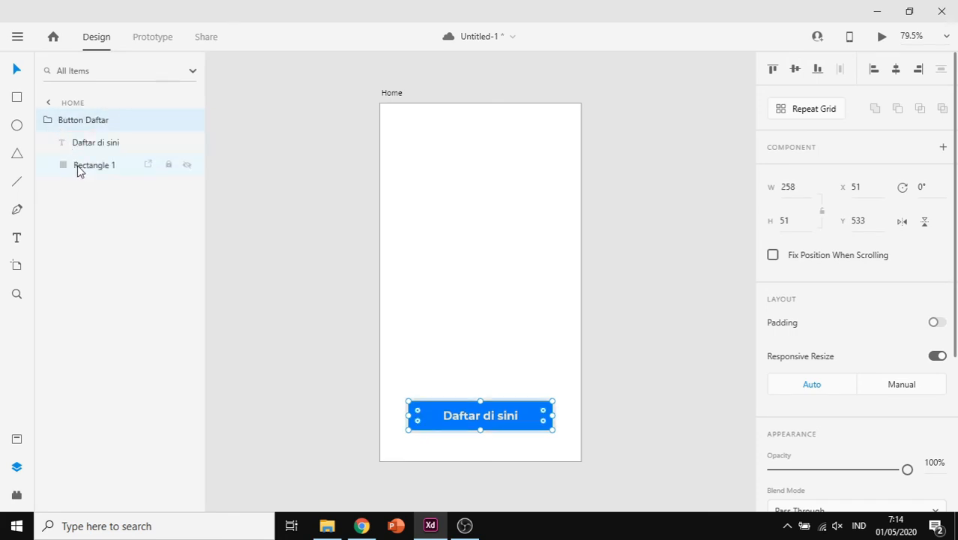
pyautogui.click(81, 167)
pyautogui.scroll(-4, 867, 405)
pyautogui.scroll(-1, 867, 406)
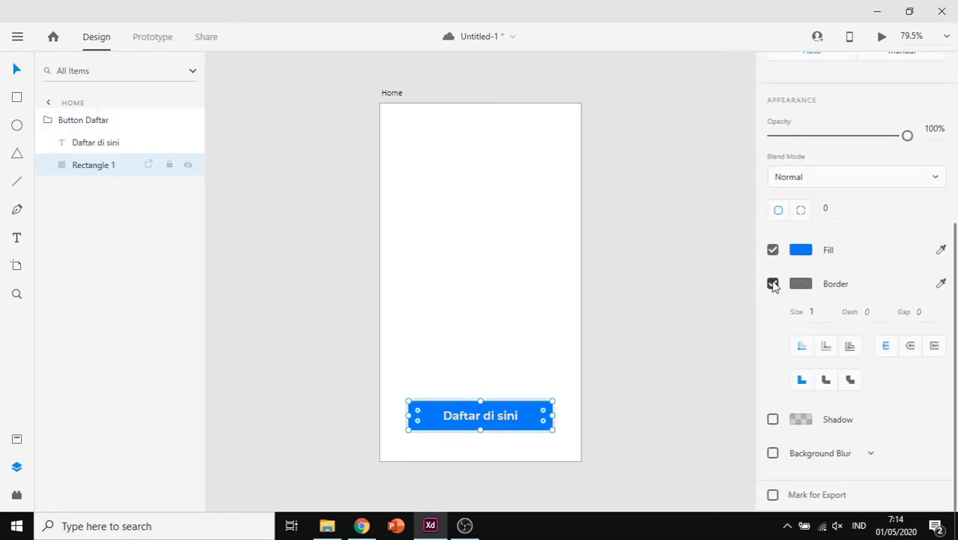
pyautogui.click(773, 280)
pyautogui.click(701, 435)
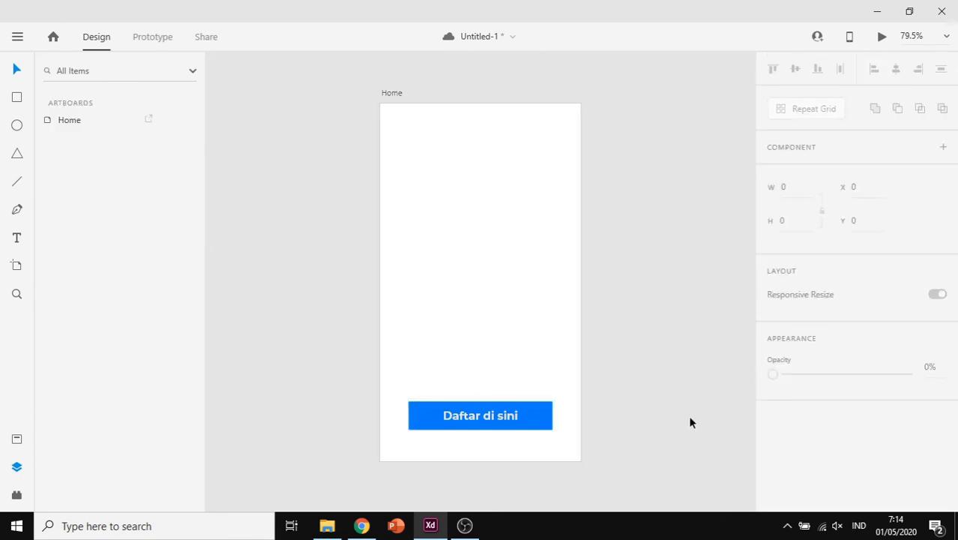
# Add a black shadow with 41% opacity to Rectangle 1 inside the Button Daftar group
pyautogui.click(535, 428)
pyautogui.scroll(-4, 834, 328)
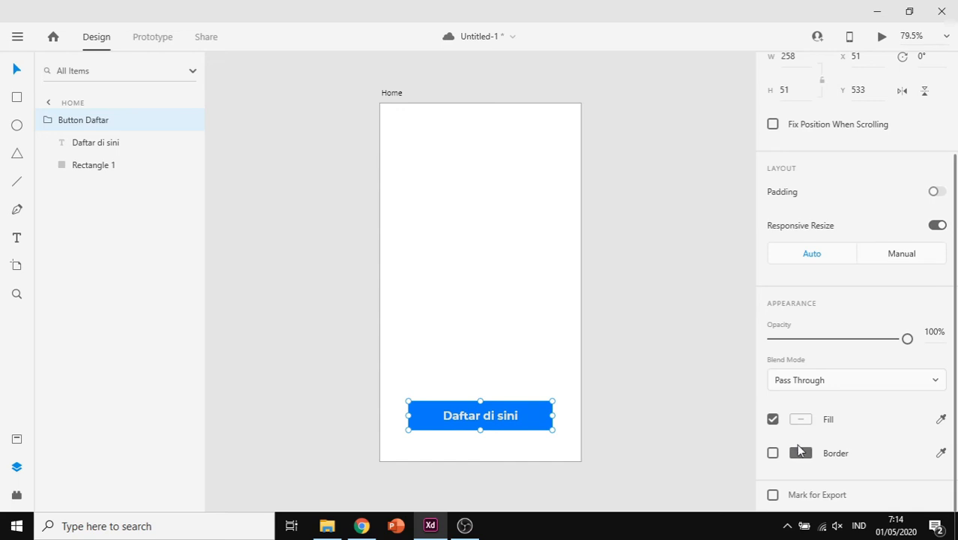
pyautogui.click(87, 163)
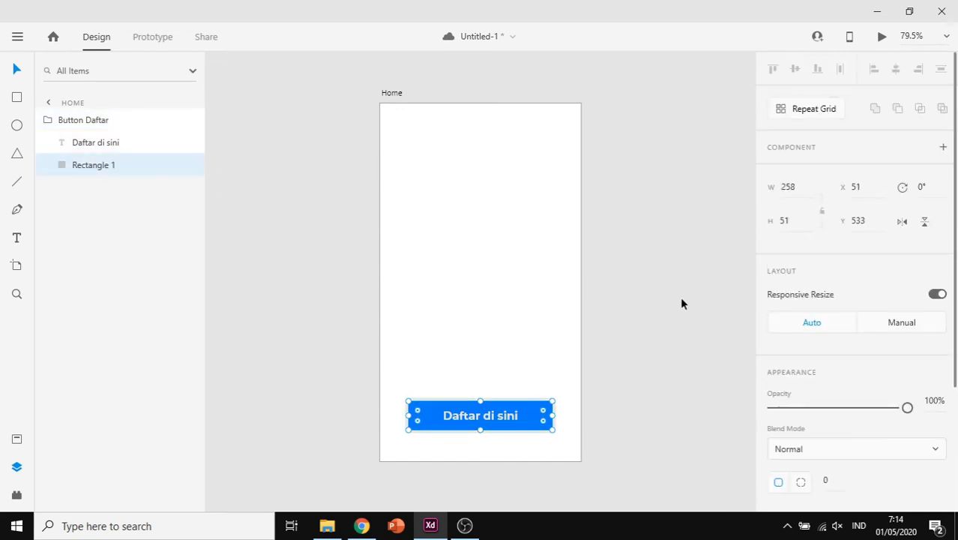
pyautogui.scroll(-4, 804, 332)
pyautogui.click(773, 420)
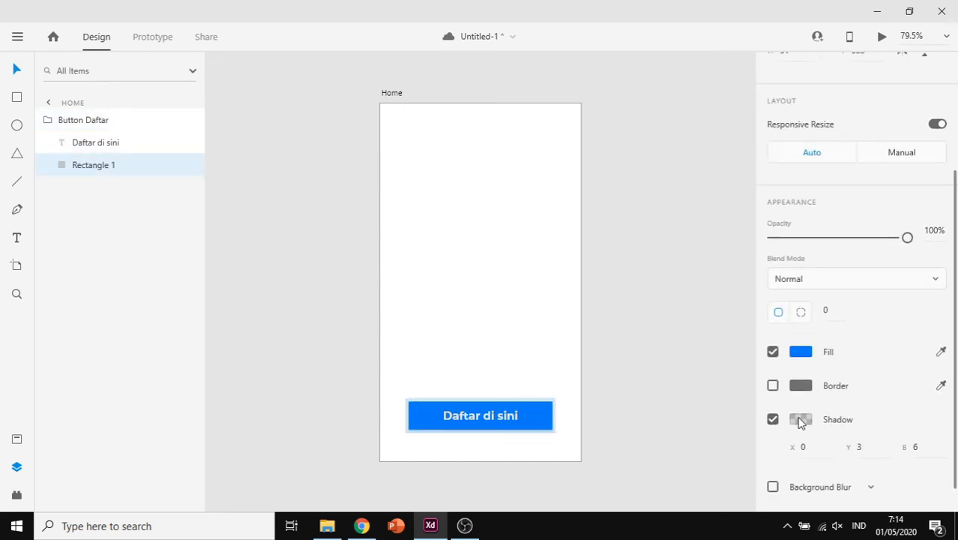
pyautogui.click(801, 421)
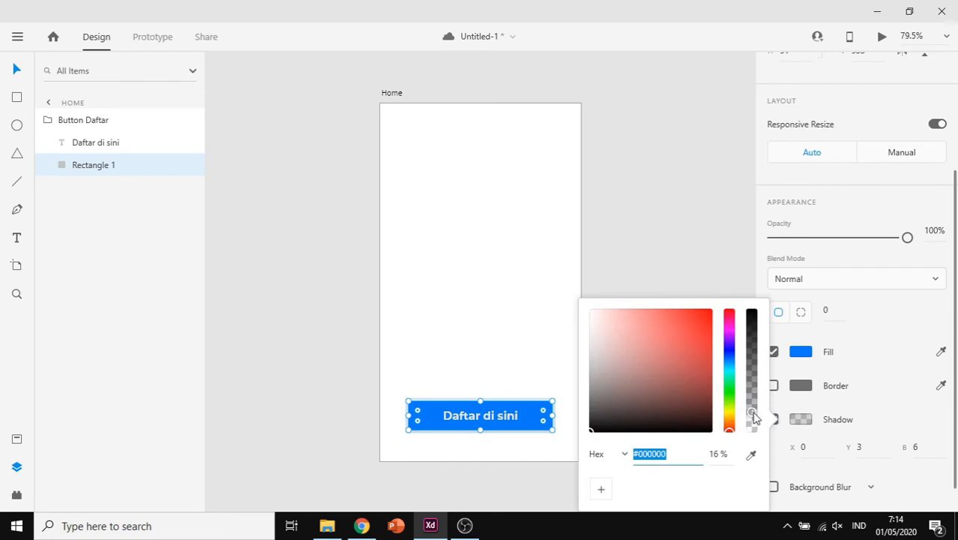
pyautogui.moveTo(754, 418); pyautogui.dragTo(751, 382)
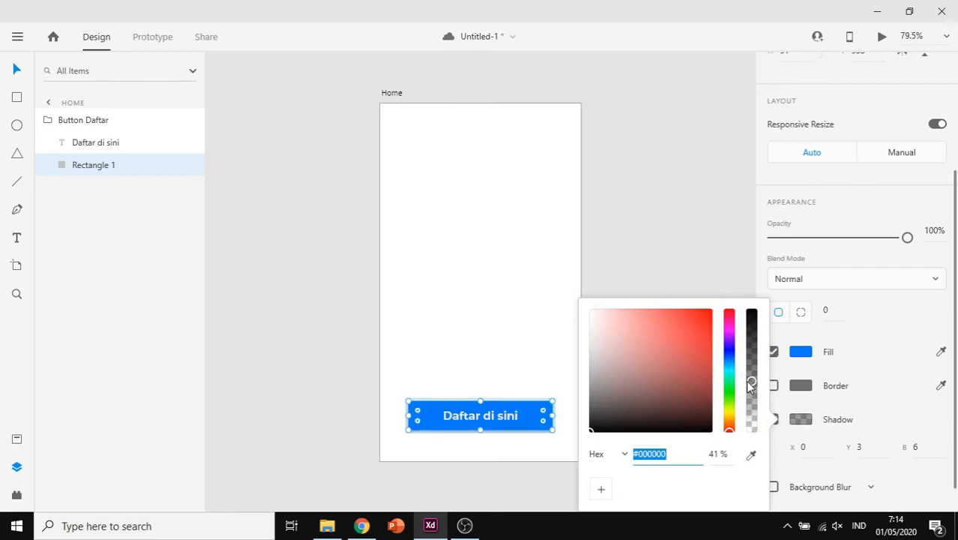
pyautogui.click(702, 233)
# Move the Button Daftar group slightly up to X 51, Y 523 and deselect it
pyautogui.click(543, 425)
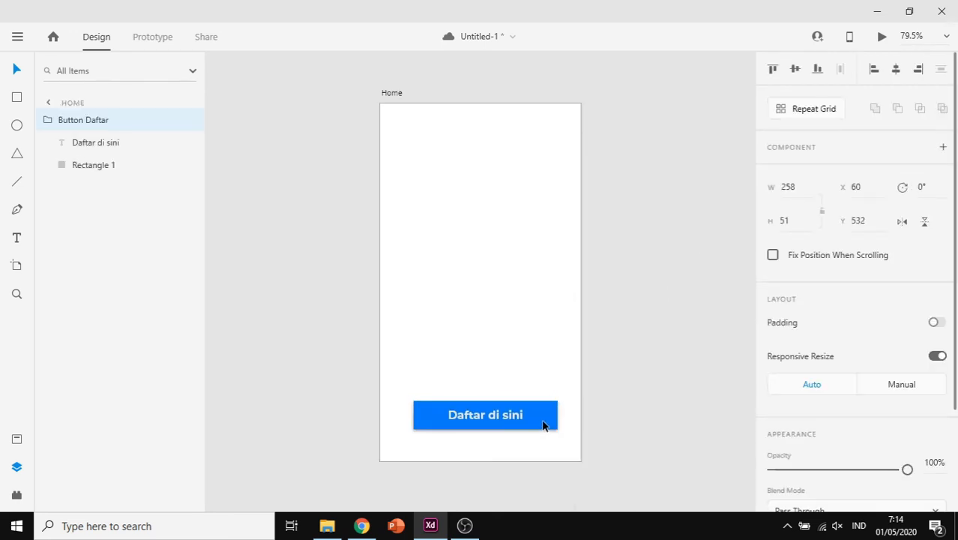
pyautogui.moveTo(543, 425); pyautogui.dragTo(537, 421)
pyautogui.click(641, 352)
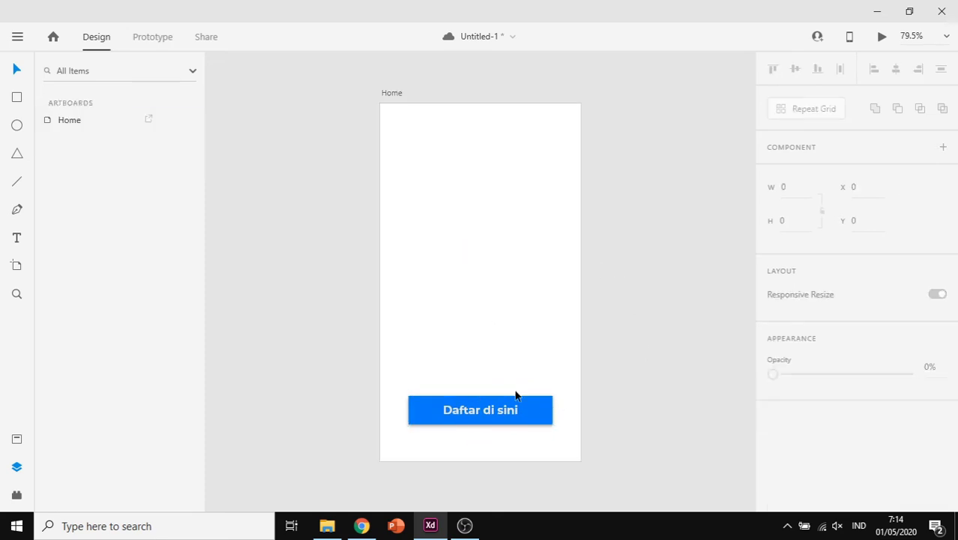
# Collapse the Button Daftar group in the layer list and move it up the Home artboard to Y 114
pyautogui.click(498, 411)
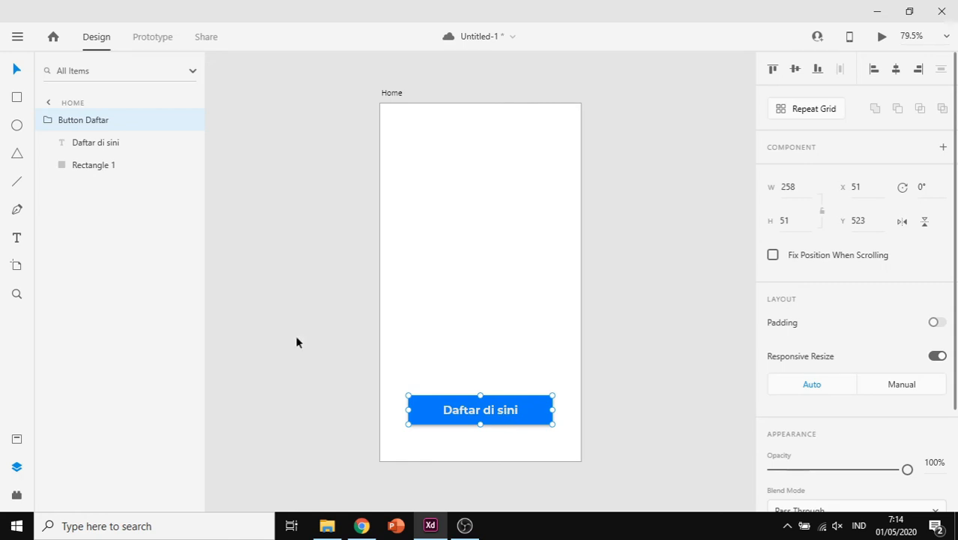
pyautogui.click(46, 120)
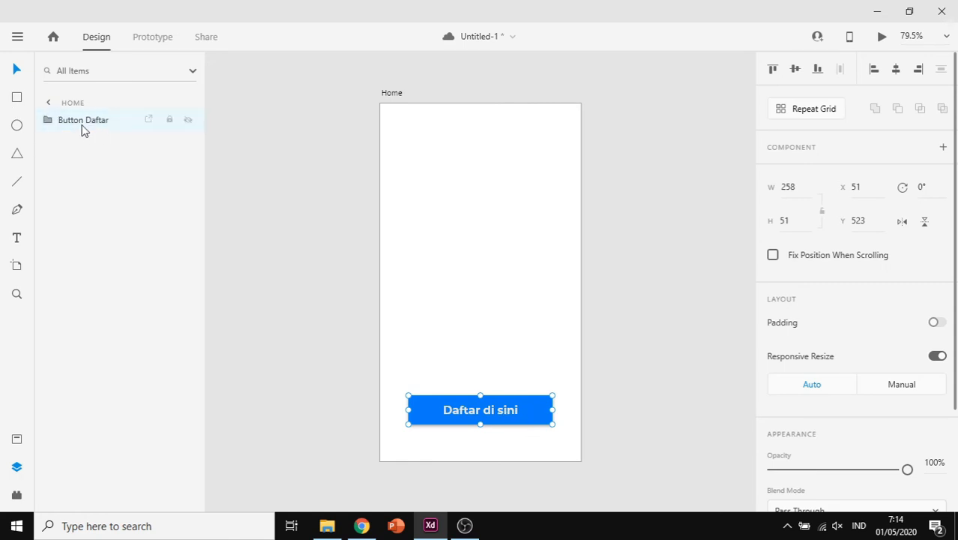
pyautogui.moveTo(506, 412); pyautogui.dragTo(483, 181)
# Select the text inside the Button Daftar group, then collapse the group and return the layer list to the artboards
pyautogui.doubleClick(486, 186)
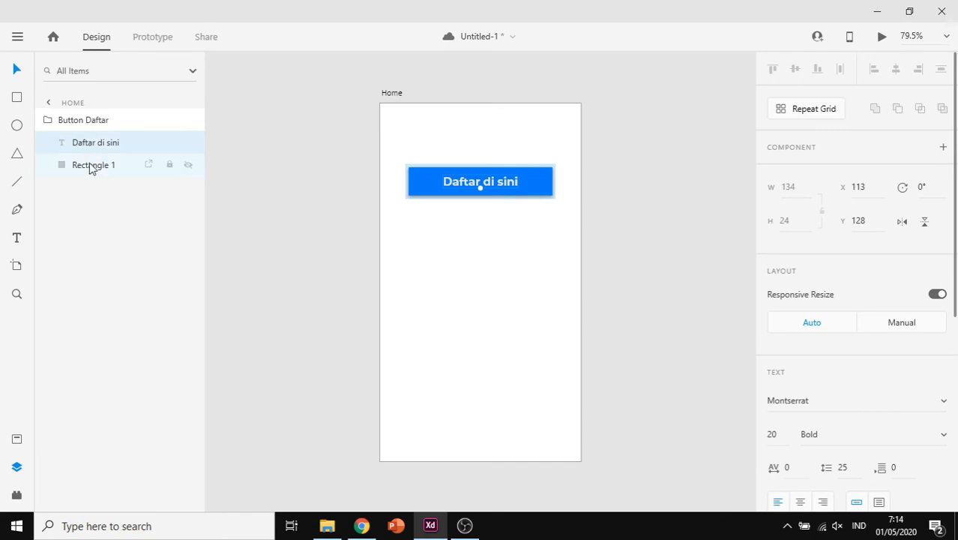
pyautogui.click(47, 120)
pyautogui.click(48, 103)
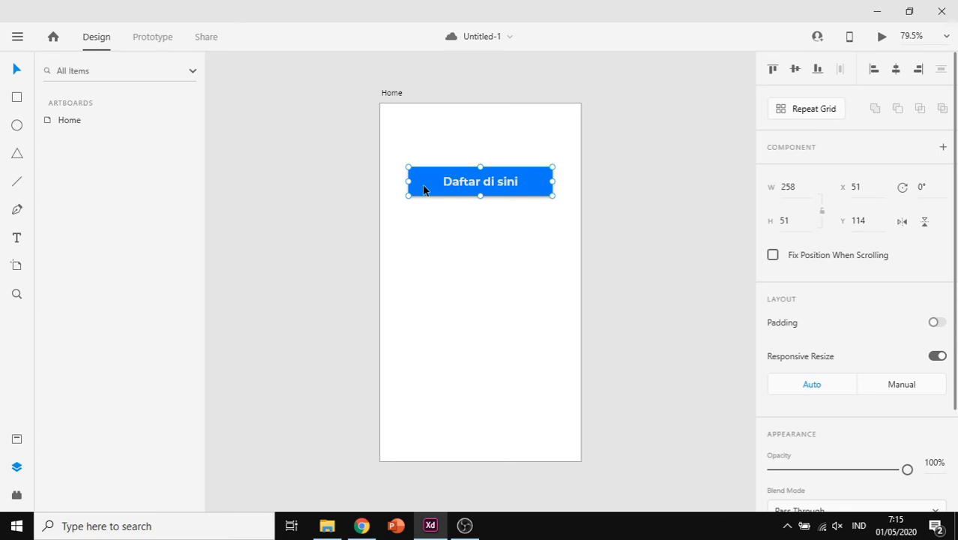
# Move the Button Daftar group down to Y 516 and add a second 360 by 640 Android Mobile artboard beside Home
pyautogui.moveTo(424, 190); pyautogui.dragTo(425, 413)
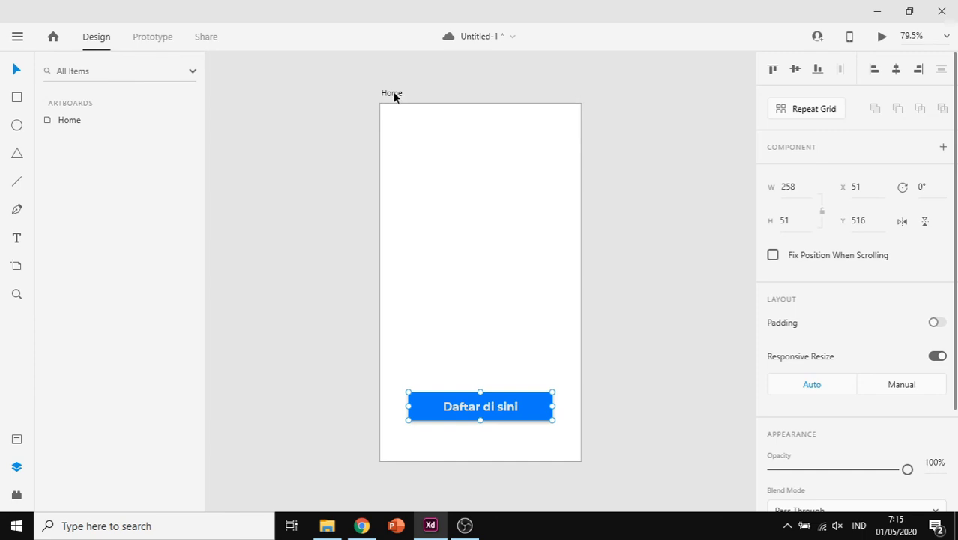
pyautogui.click(17, 266)
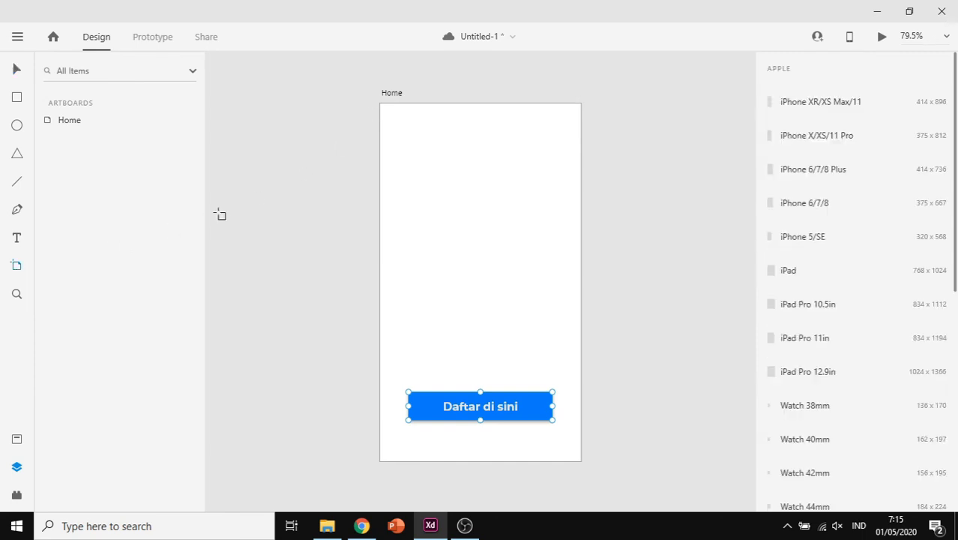
pyautogui.click(637, 137)
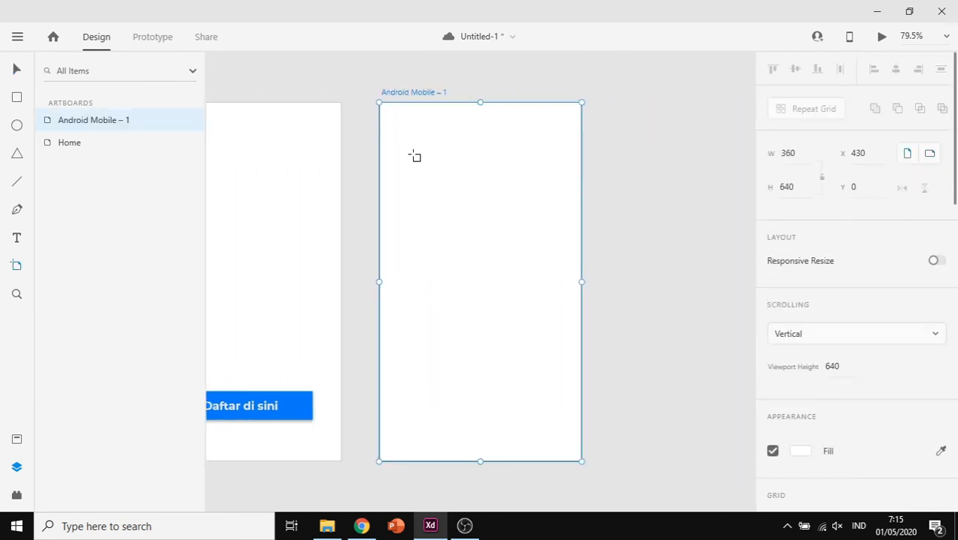
pyautogui.click(19, 71)
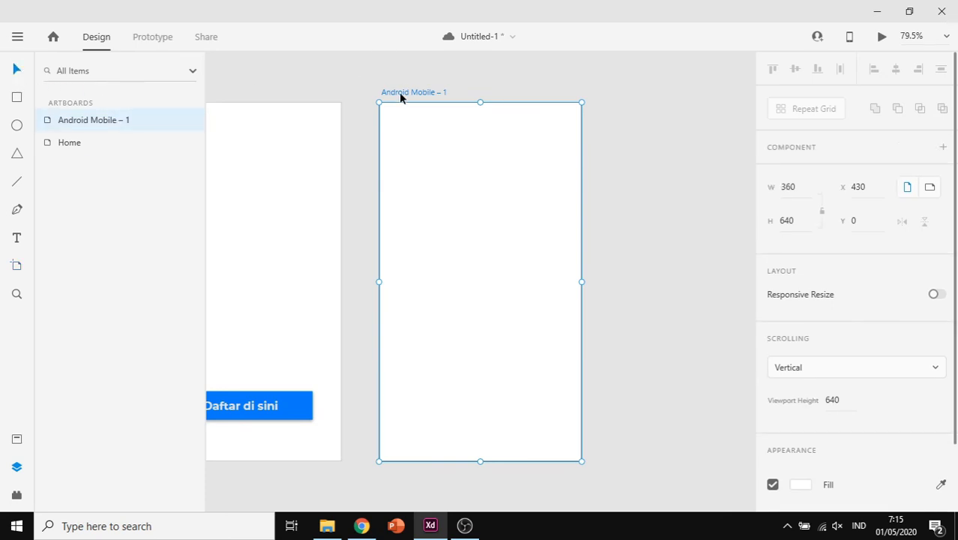
pyautogui.moveTo(342, 79); pyautogui.dragTo(502, 90)
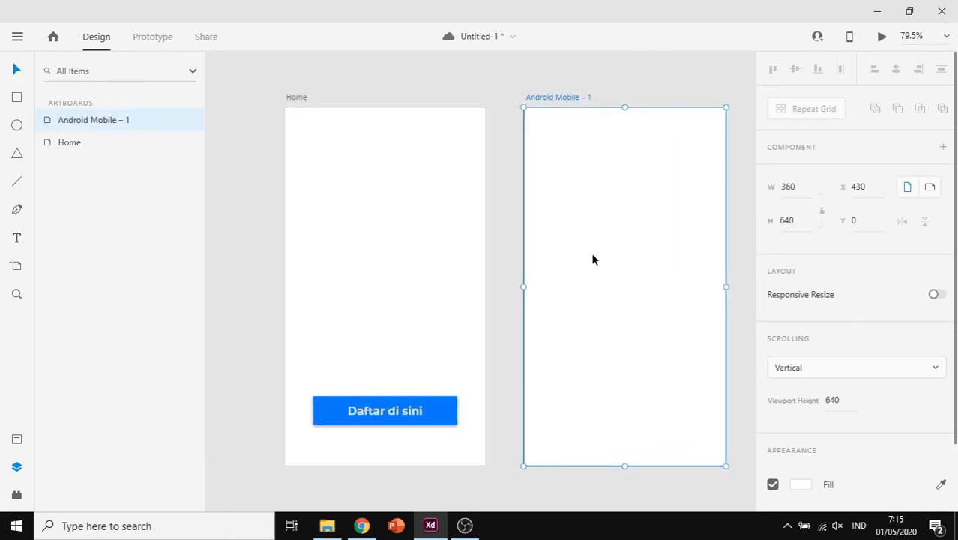
# Rename the Home artboard as "Halaman daftar" and the new empty artboard as "Halaman Menu"
pyautogui.doubleClick(297, 98)
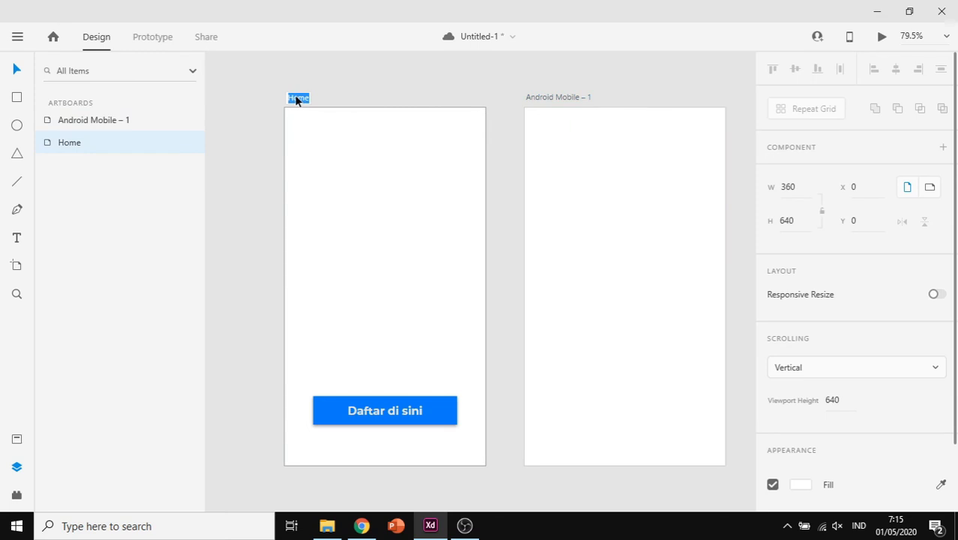
pyautogui.write('Halaman daftar')
pyautogui.press('Return')
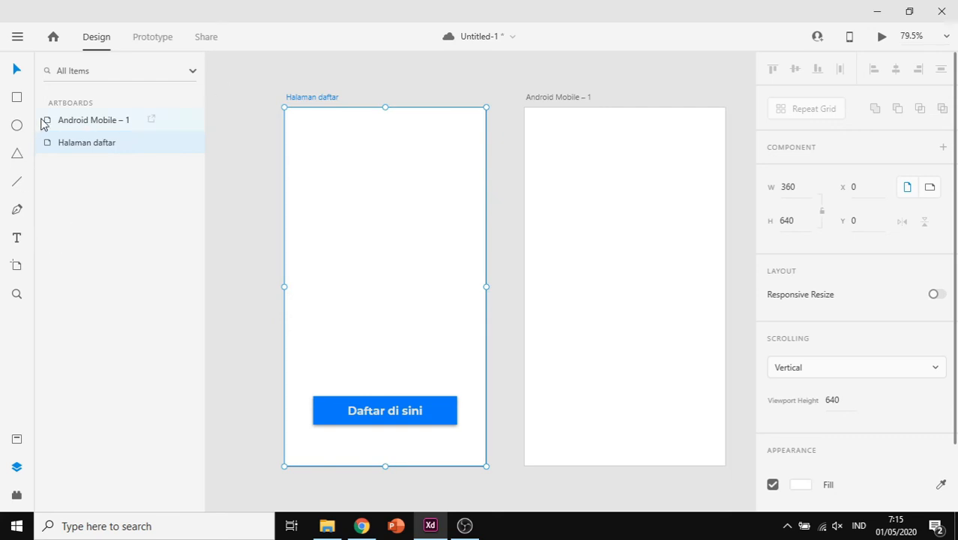
pyautogui.doubleClick(561, 96)
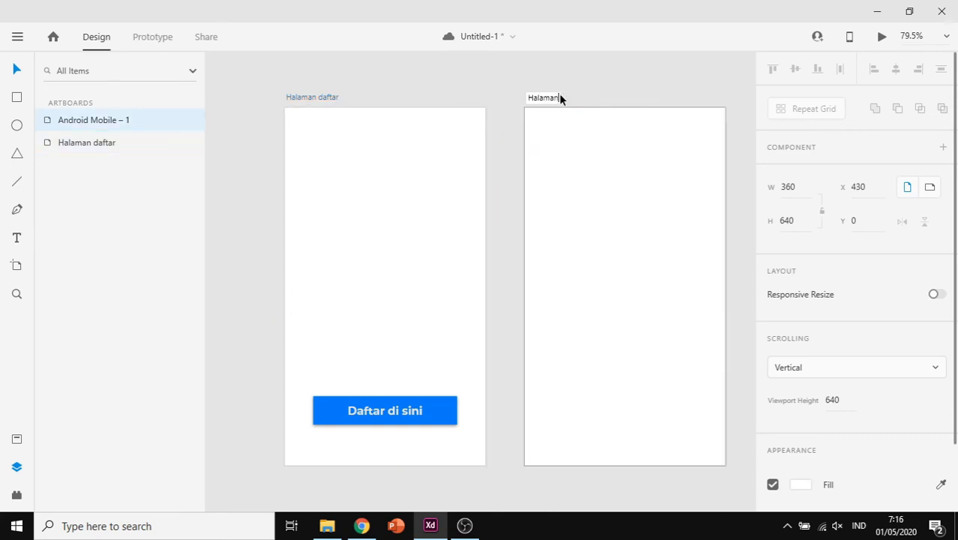
pyautogui.write('Halaman Menu')
pyautogui.press('Return')
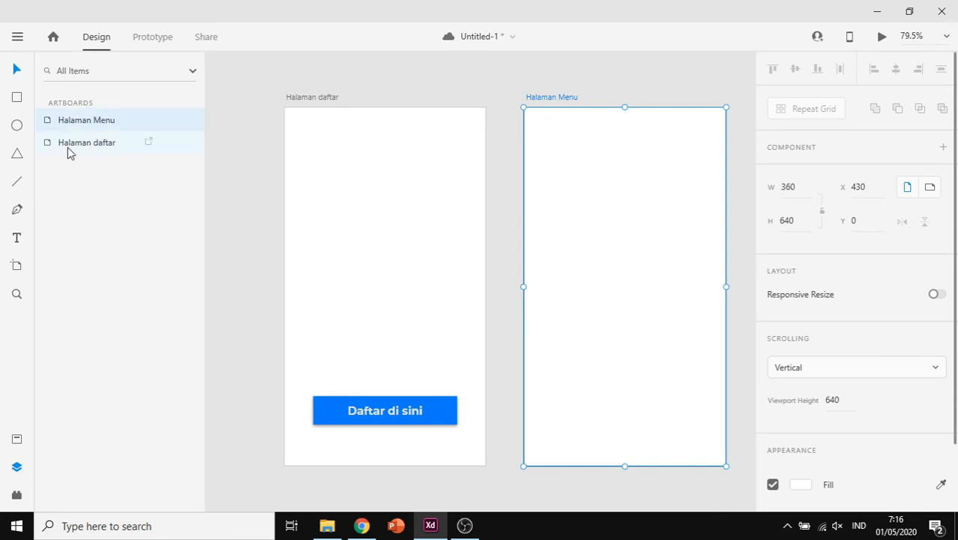
# Rename the Halaman daftar artboard as "Halaman Masuk"
pyautogui.click(302, 97)
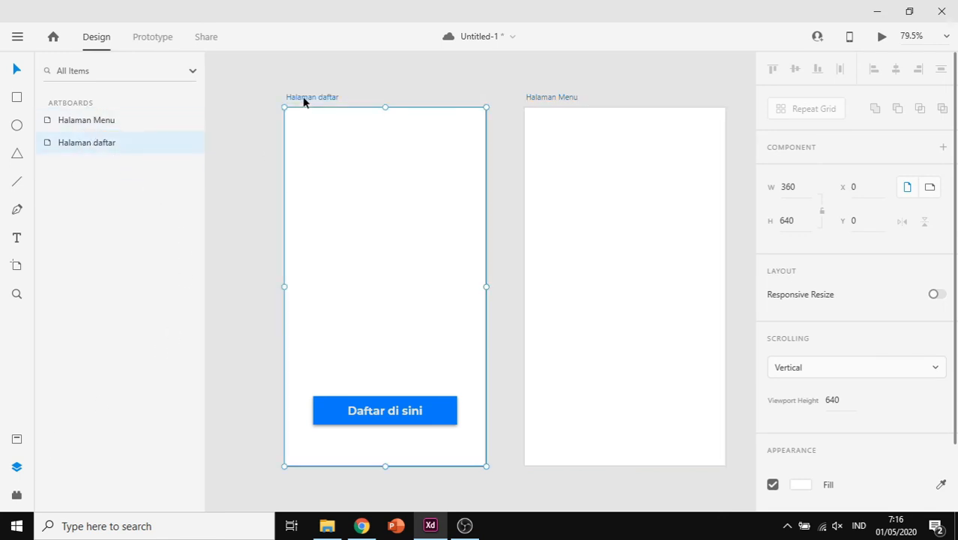
pyautogui.click(537, 98)
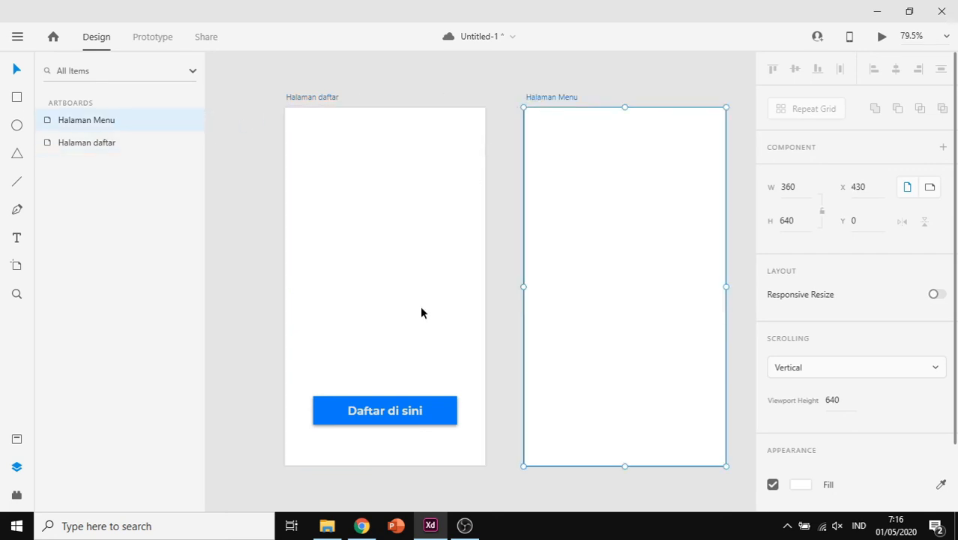
pyautogui.click(335, 98)
pyautogui.doubleClick(335, 97)
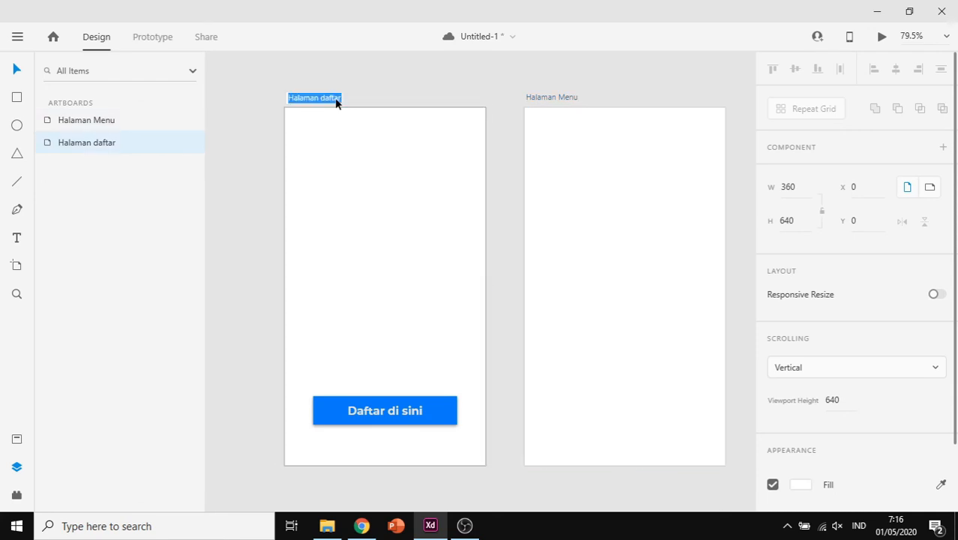
pyautogui.doubleClick(336, 98)
pyautogui.write('Masuk')
pyautogui.press('Return')
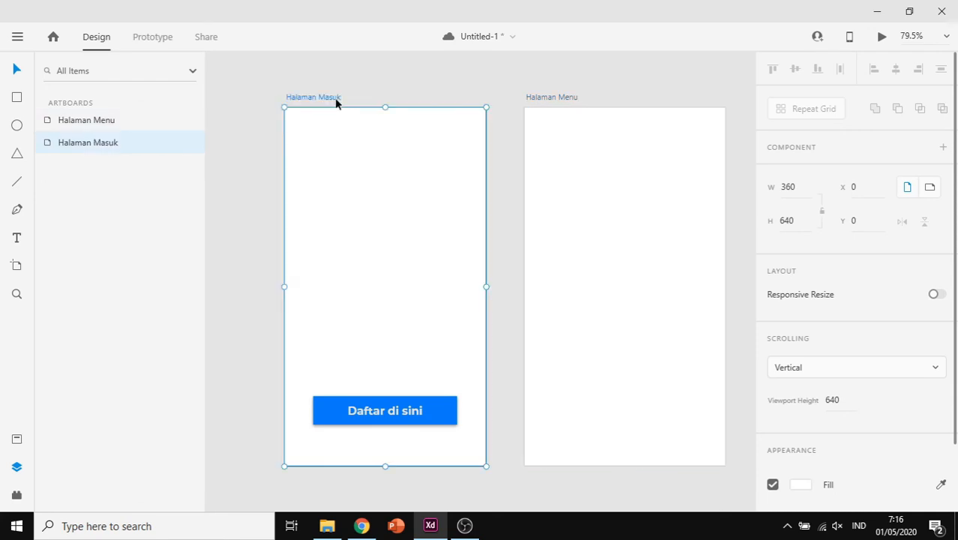
# Replace the text inside the Button Daftar group with "Masuk" and centre it on the button at X 146
pyautogui.click(394, 416)
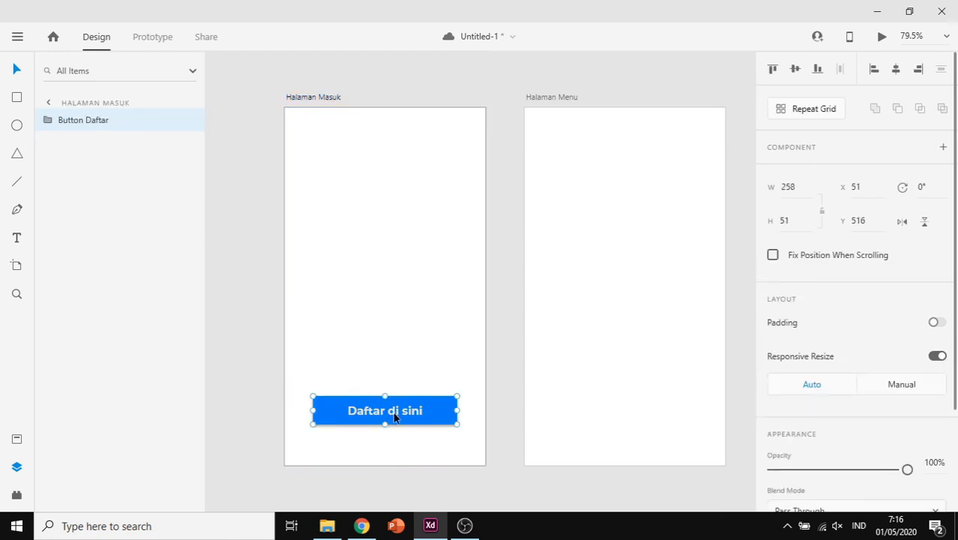
pyautogui.click(48, 121)
pyautogui.click(96, 150)
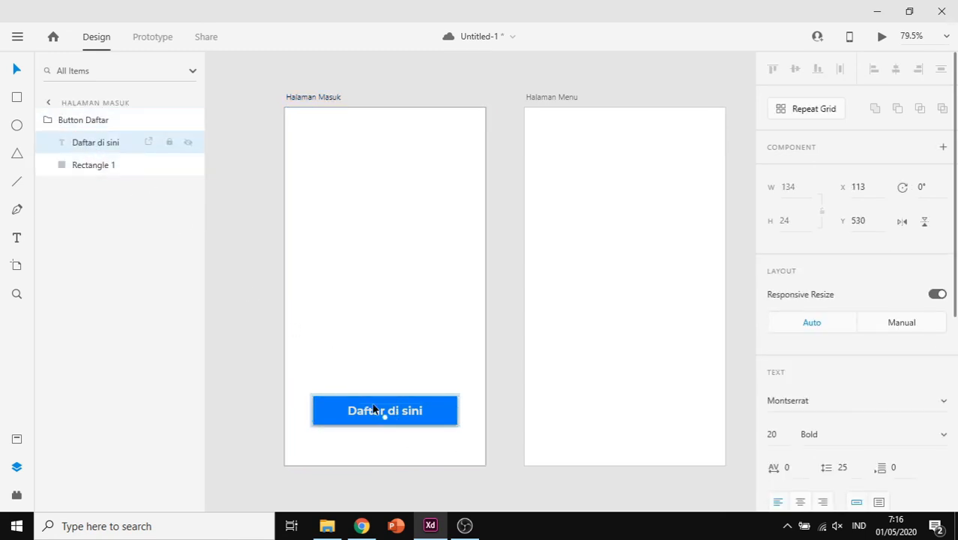
pyautogui.doubleClick(381, 411)
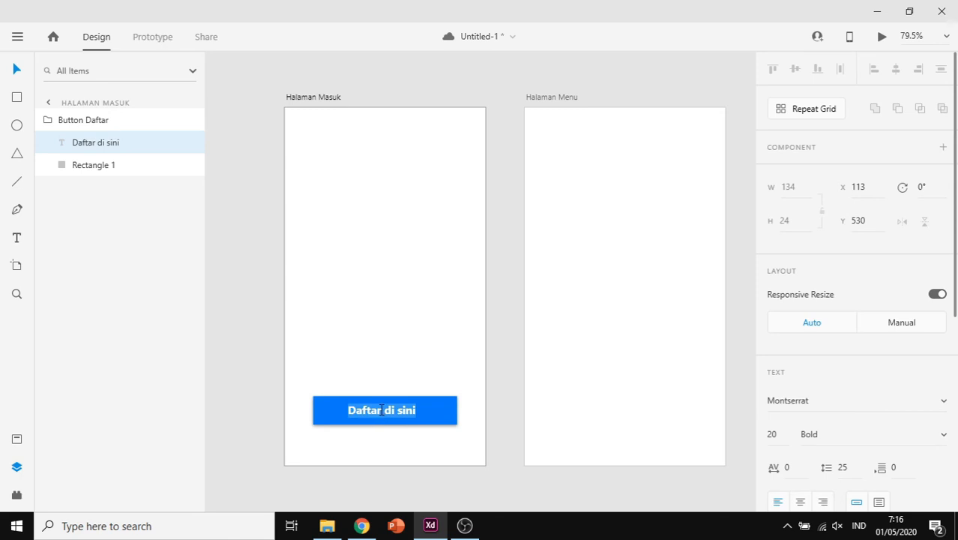
pyautogui.write('Masuk')
pyautogui.press('Escape')
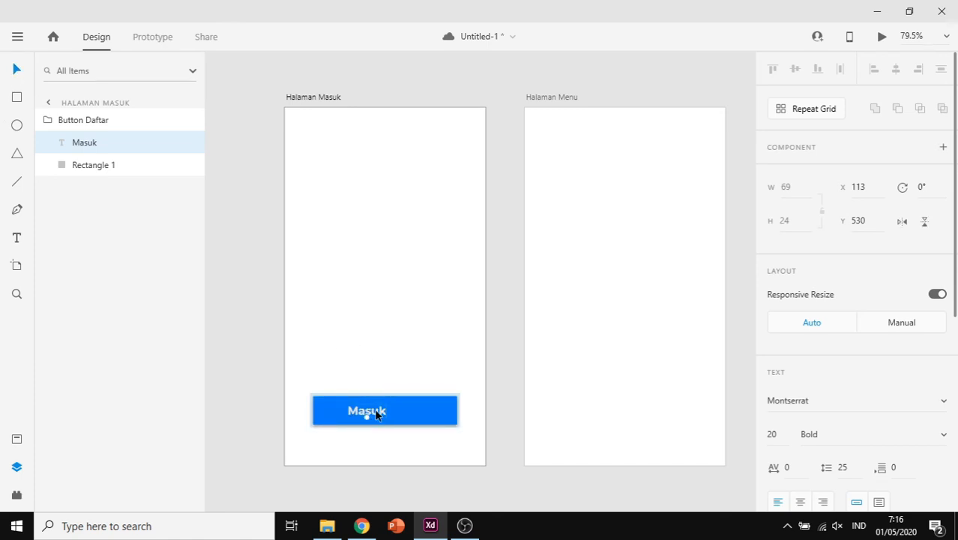
pyautogui.moveTo(377, 413)
pyautogui.mouseDown()
pyautogui.moveTo(391, 407)
pyautogui.moveTo(394, 415)
pyautogui.mouseUp()
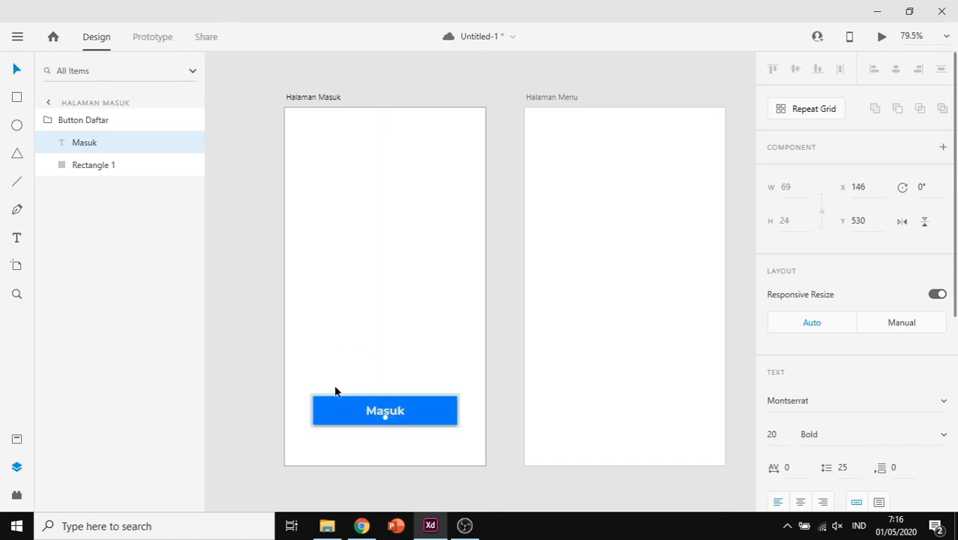
pyautogui.click(235, 301)
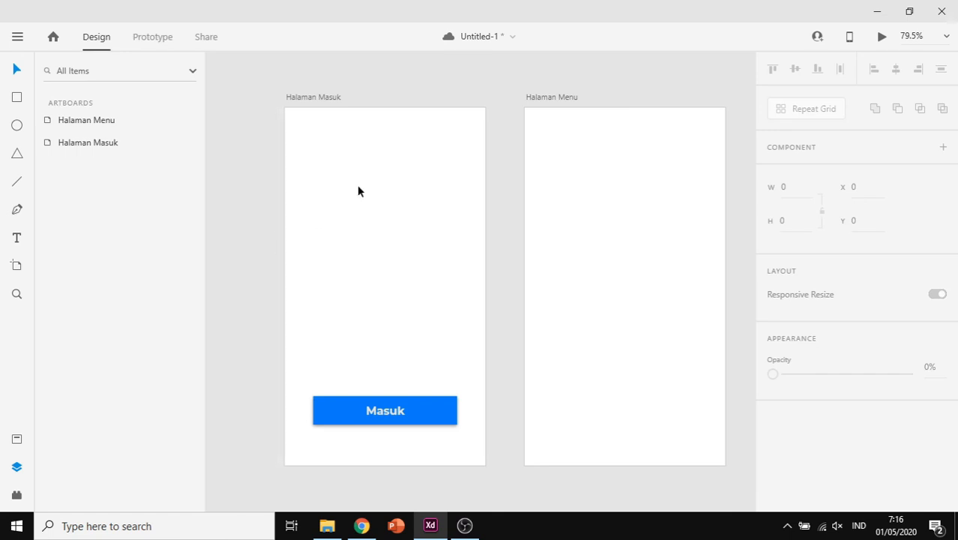
# Draw two overlapping rectangles above the button on the Halaman Masuk artboard
pyautogui.moveTo(522, 71); pyautogui.dragTo(504, 62)
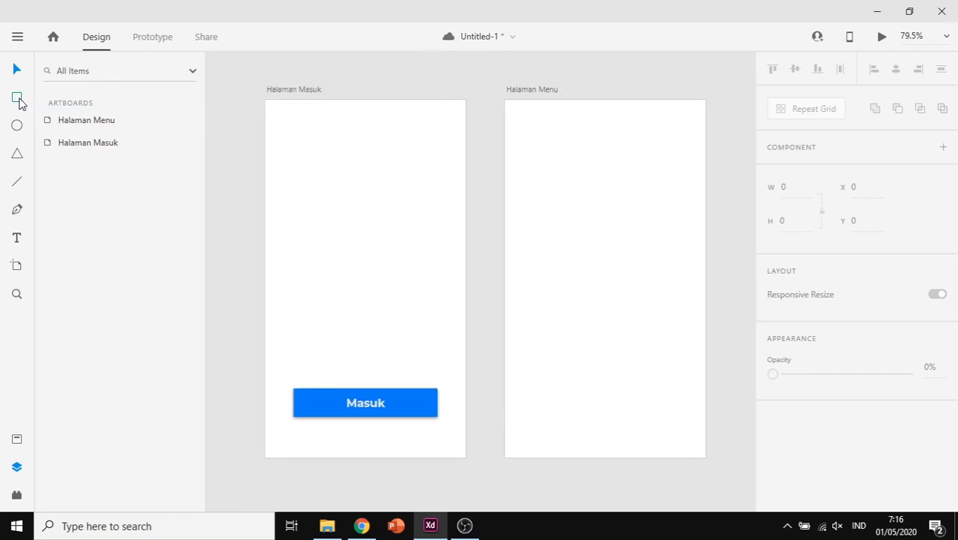
pyautogui.click(18, 98)
pyautogui.moveTo(301, 162)
pyautogui.mouseDown()
pyautogui.moveTo(321, 241)
pyautogui.moveTo(391, 247)
pyautogui.mouseUp()
pyautogui.moveTo(357, 295); pyautogui.dragTo(434, 203)
pyautogui.click(17, 70)
pyautogui.moveTo(402, 258); pyautogui.dragTo(391, 257)
# Set the width and height of both new rectangles to 120 so they become equal squares
pyautogui.click(800, 190)
pyautogui.write('120')
pyautogui.click(801, 226)
pyautogui.write('1')
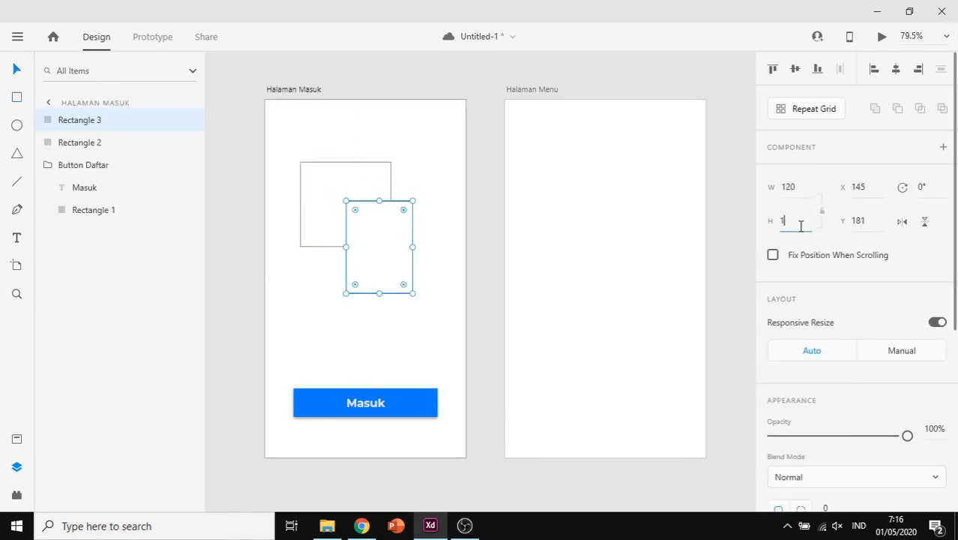
pyautogui.write('20')
pyautogui.click(328, 196)
pyautogui.click(792, 188)
pyautogui.write('120')
pyautogui.click(790, 221)
pyautogui.write('120')
# Fill Rectangle 2, the upper square, with a bright magenta colour
pyautogui.scroll(-5, 814, 300)
pyautogui.click(801, 249)
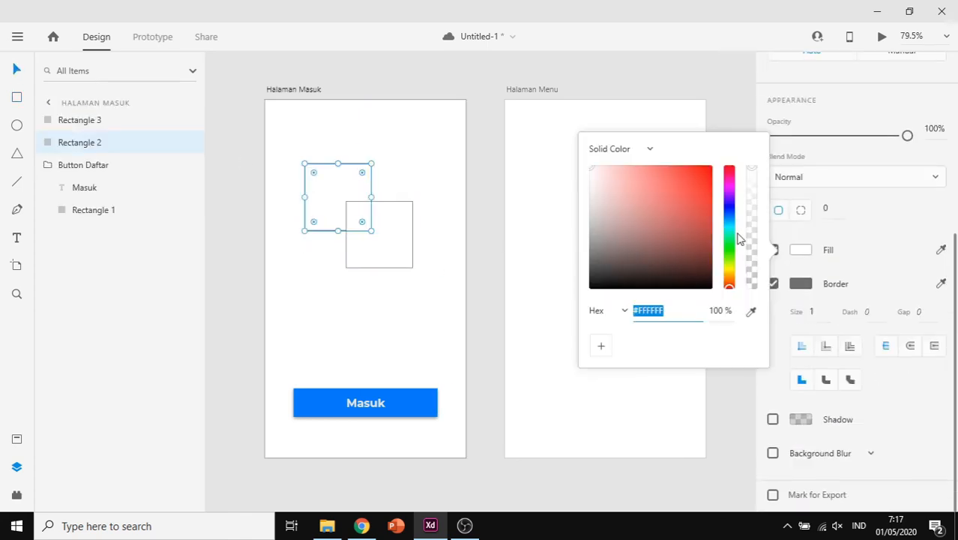
pyautogui.click(730, 229)
pyautogui.click(695, 173)
pyautogui.click(730, 186)
pyautogui.click(379, 240)
pyautogui.click(801, 419)
pyautogui.click(730, 355)
pyautogui.click(688, 313)
pyautogui.click(730, 344)
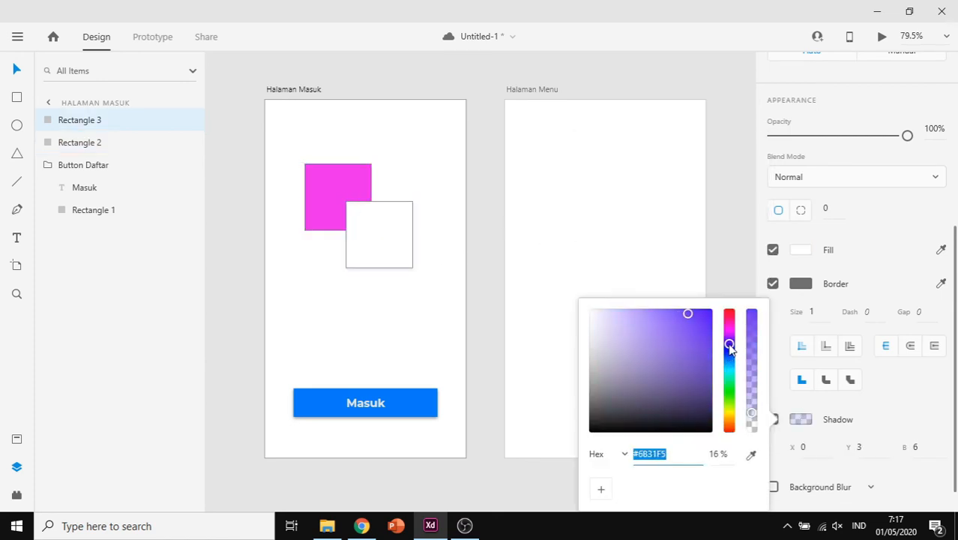
pyautogui.doubleClick(379, 240)
pyautogui.click(234, 201)
pyautogui.click(380, 244)
pyautogui.scroll(-5, 798, 407)
pyautogui.click(775, 385)
# Fill Rectangle 3, the lower square, with a strong blue colour
pyautogui.click(804, 249)
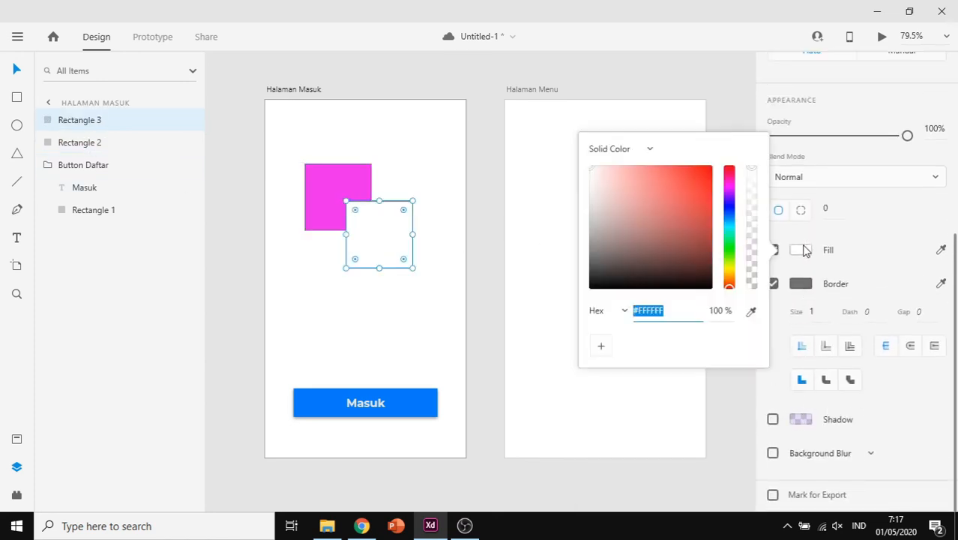
pyautogui.click(667, 181)
pyautogui.click(729, 205)
pyautogui.click(688, 176)
pyautogui.click(284, 155)
# Move the blue square slightly up and to the left so it overlaps more of the magenta one
pyautogui.click(378, 246)
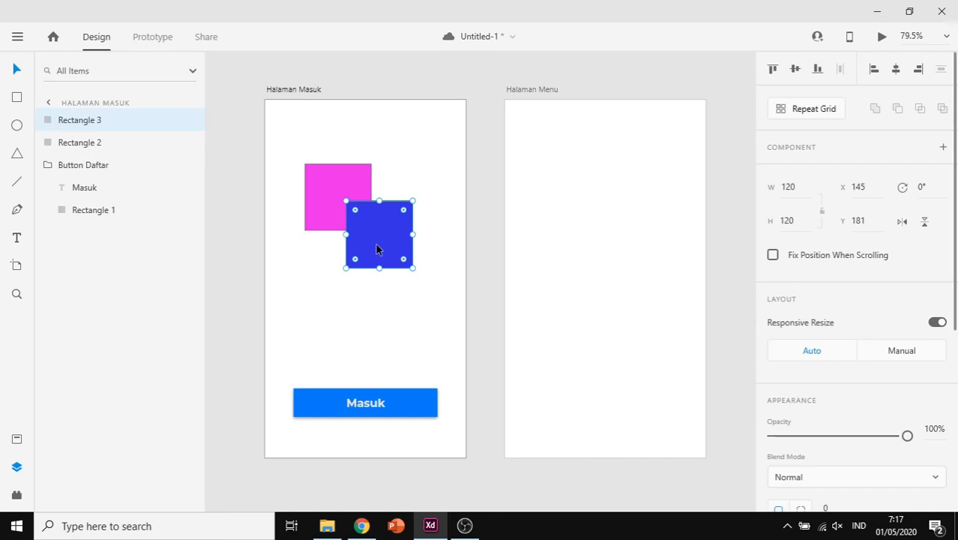
pyautogui.moveTo(378, 250); pyautogui.dragTo(369, 236)
pyautogui.click(495, 148)
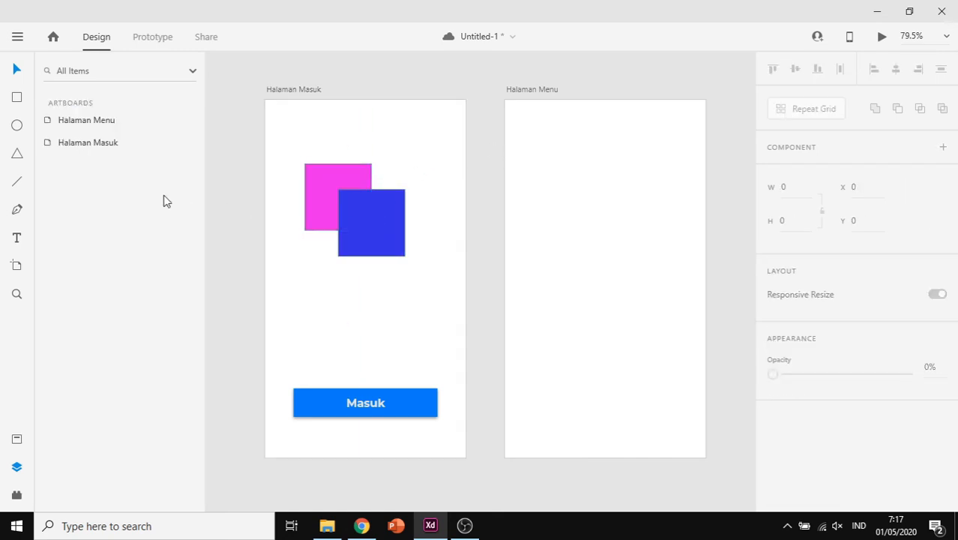
# Group the magenta and blue squares and name the group "Logo"
pyautogui.moveTo(392, 289); pyautogui.dragTo(320, 190)
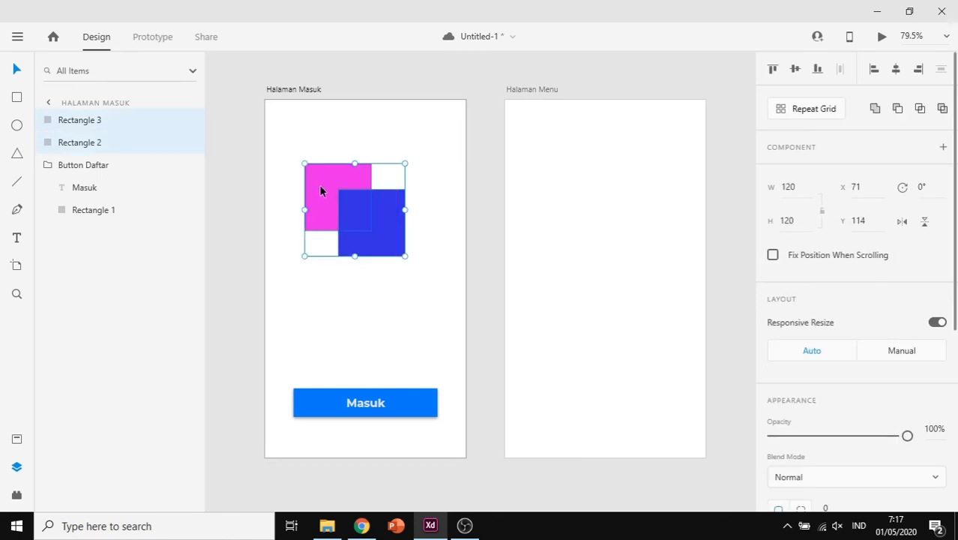
pyautogui.rightClick(320, 190)
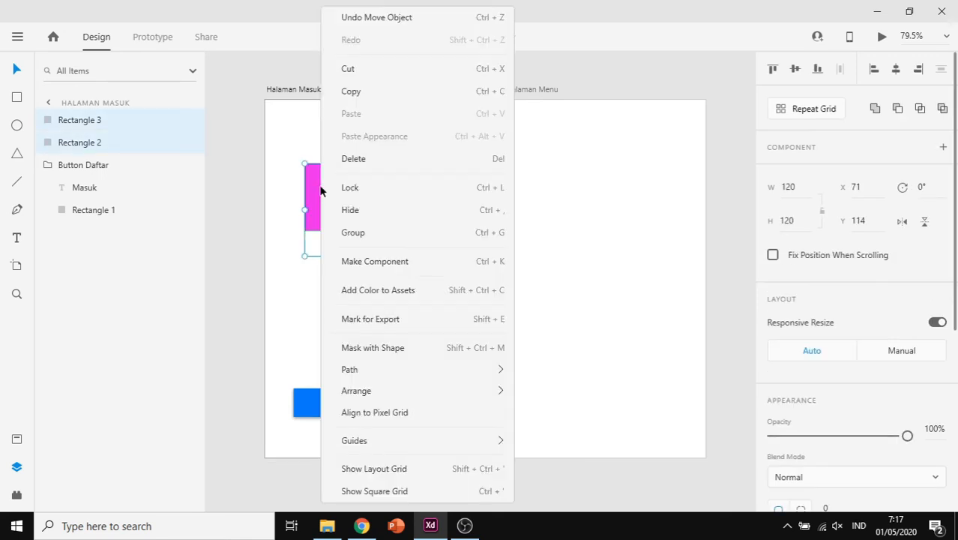
pyautogui.click(353, 233)
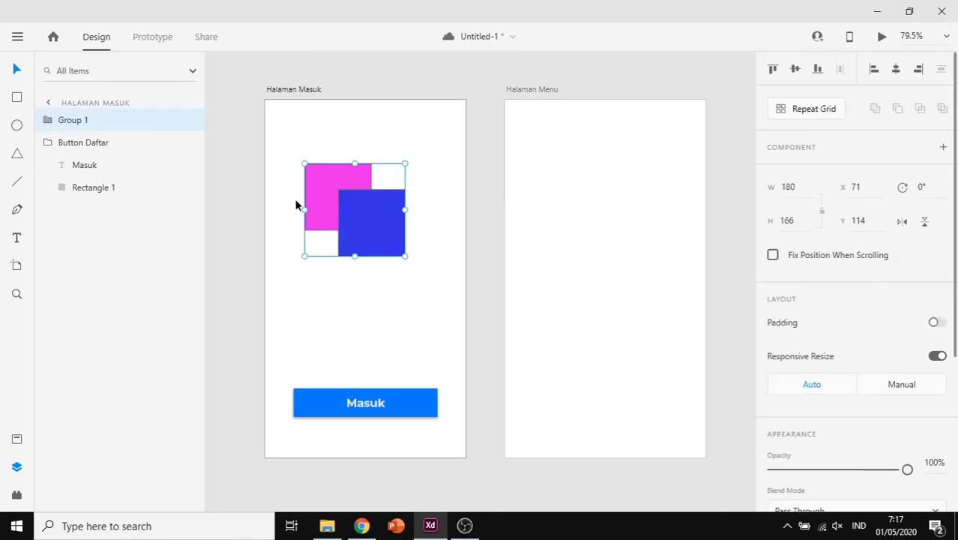
pyautogui.doubleClick(81, 121)
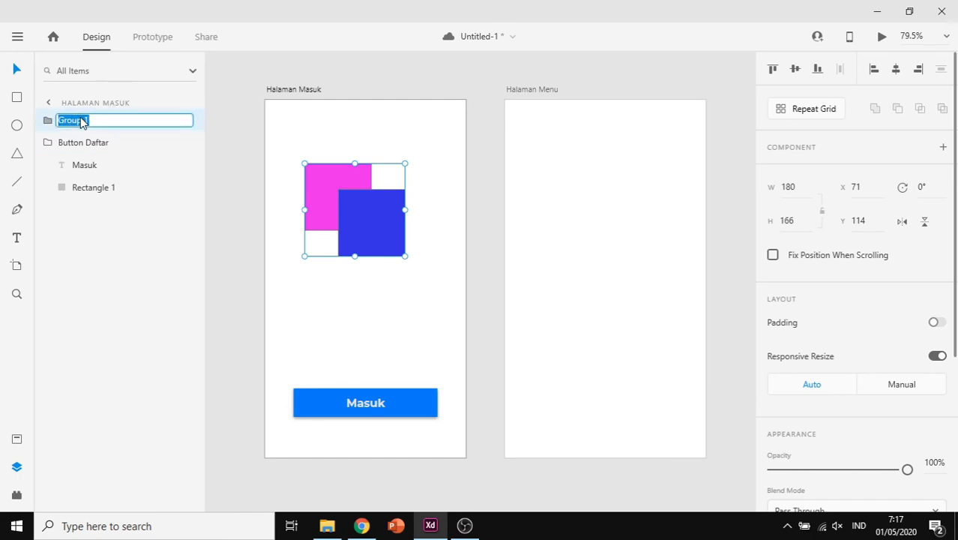
pyautogui.press('Return')
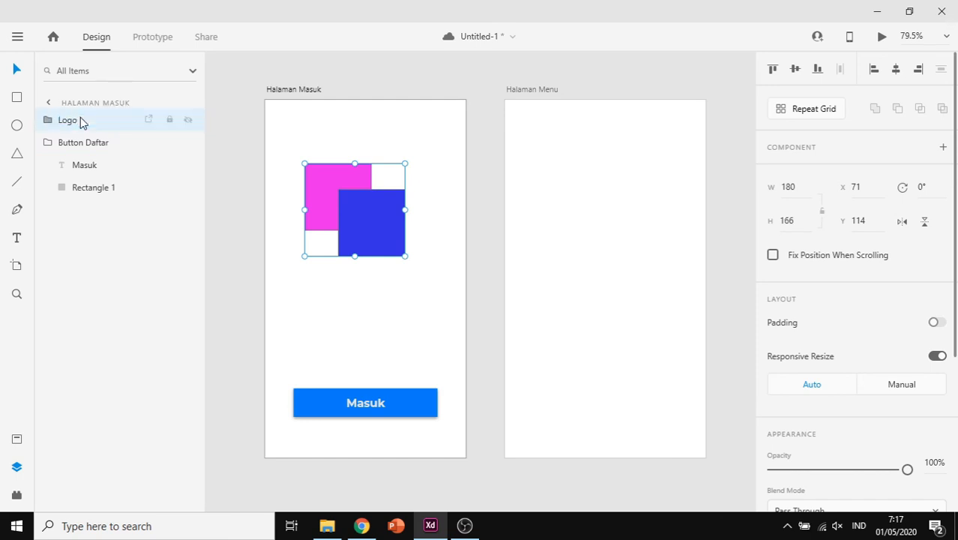
# Expand the Logo and Button Daftar groups in the layer list to examine their contents, leaving both collapsed
pyautogui.click(50, 146)
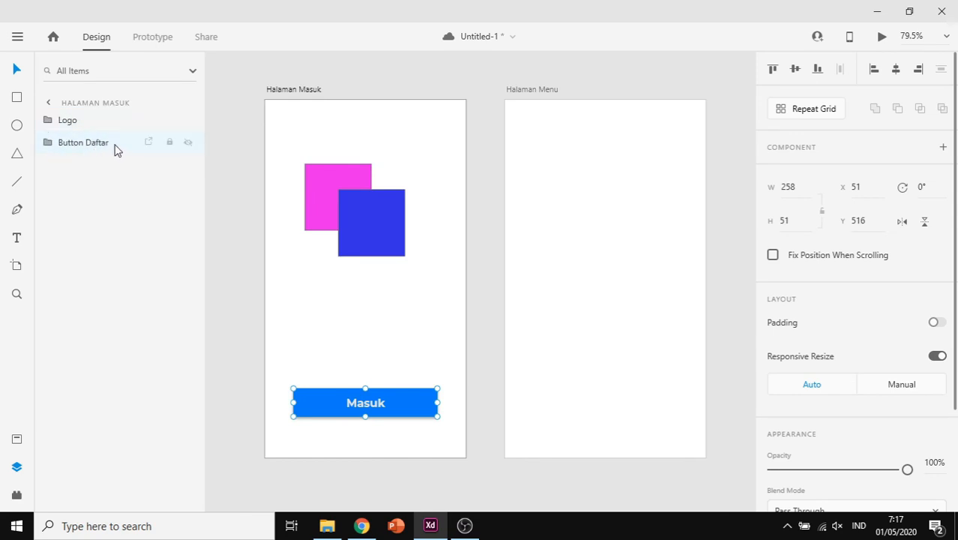
pyautogui.click(48, 122)
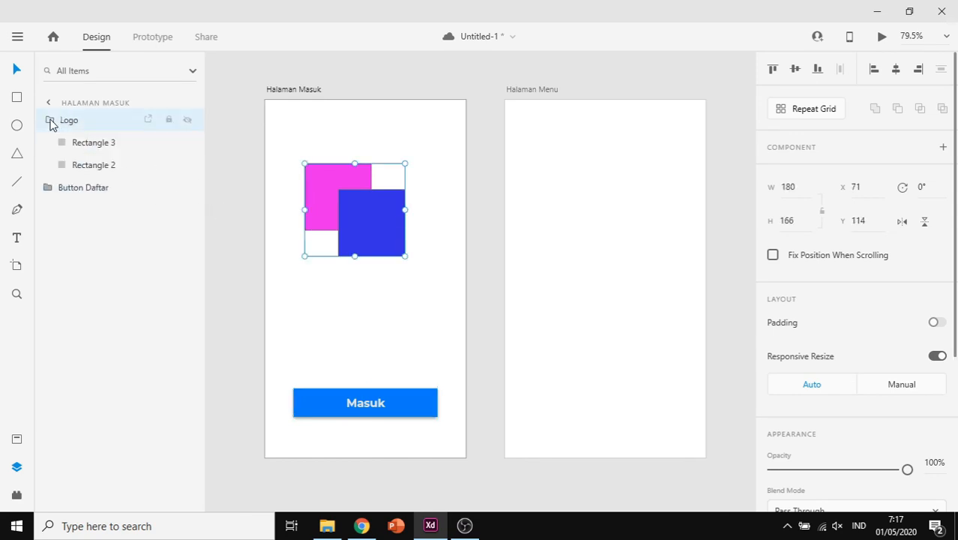
pyautogui.click(51, 188)
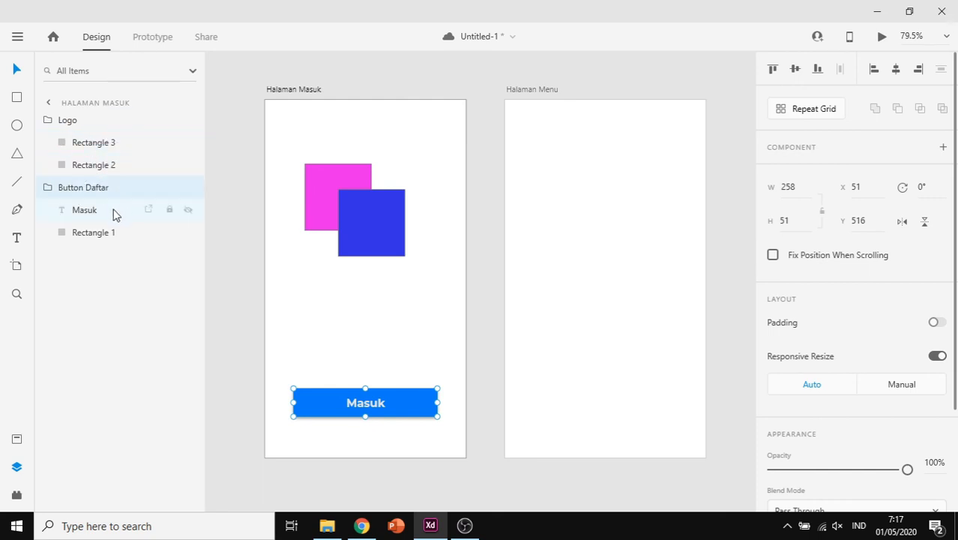
pyautogui.click(48, 189)
pyautogui.click(47, 124)
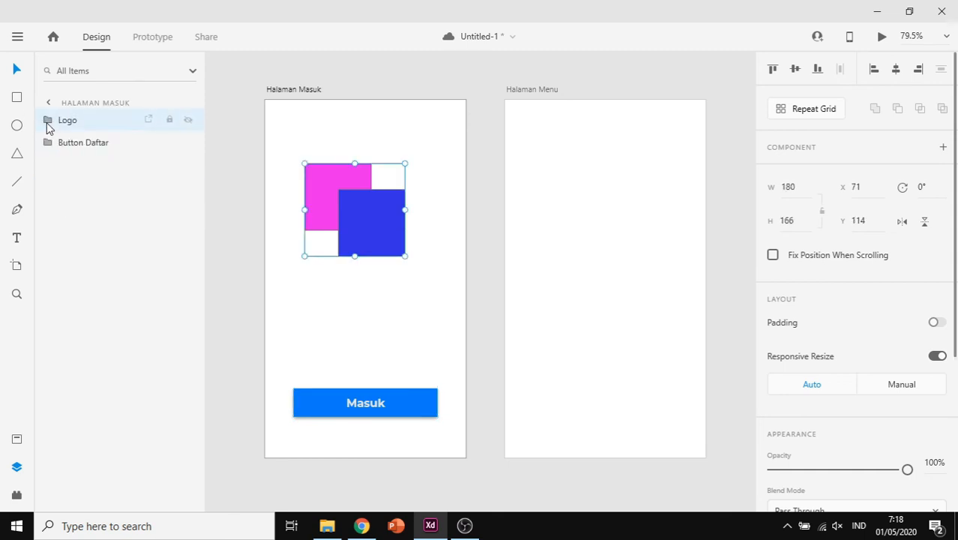
# Save the document and move the Logo group down and slightly right on the Halaman Masuk artboard
pyautogui.hotkey('ctrl', 's')
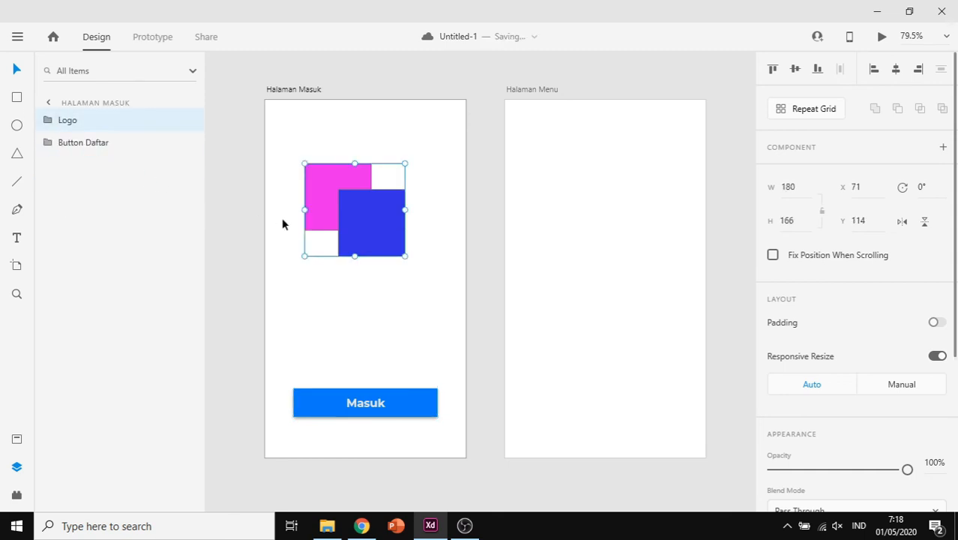
pyautogui.click(236, 163)
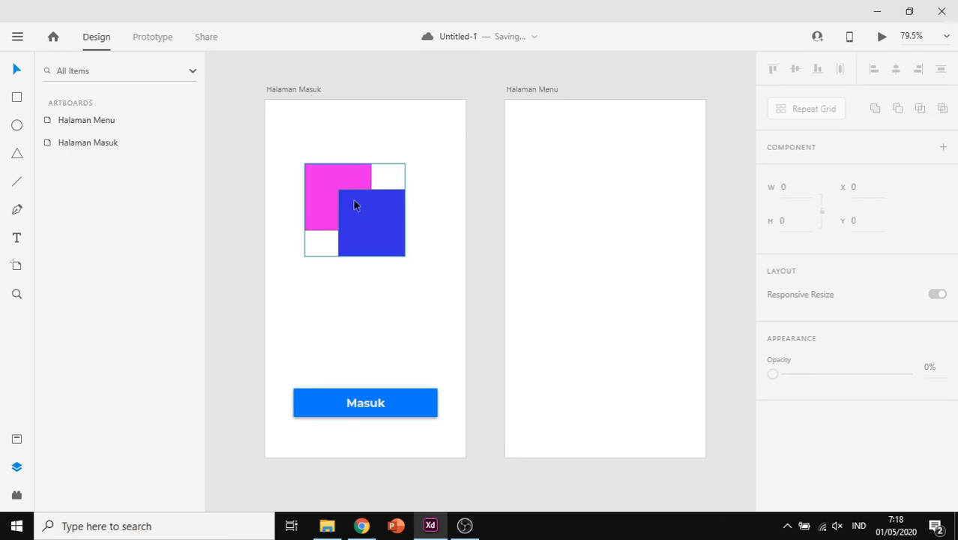
pyautogui.click(310, 91)
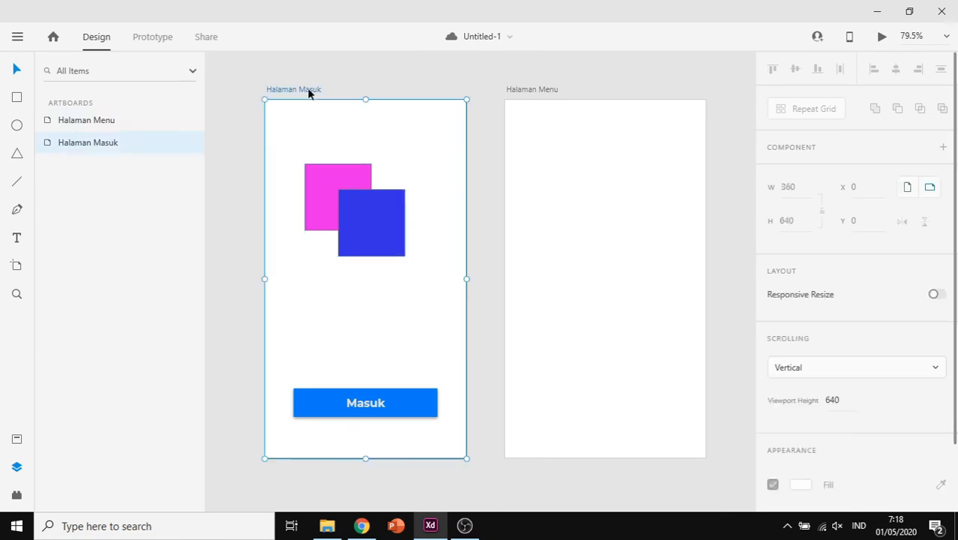
pyautogui.click(354, 196)
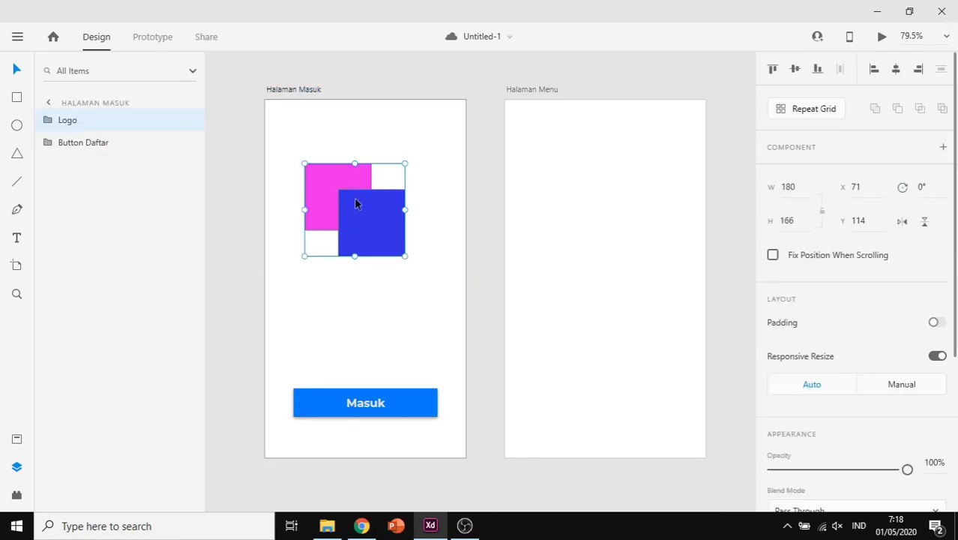
pyautogui.moveTo(351, 203); pyautogui.dragTo(359, 225)
pyautogui.click(401, 71)
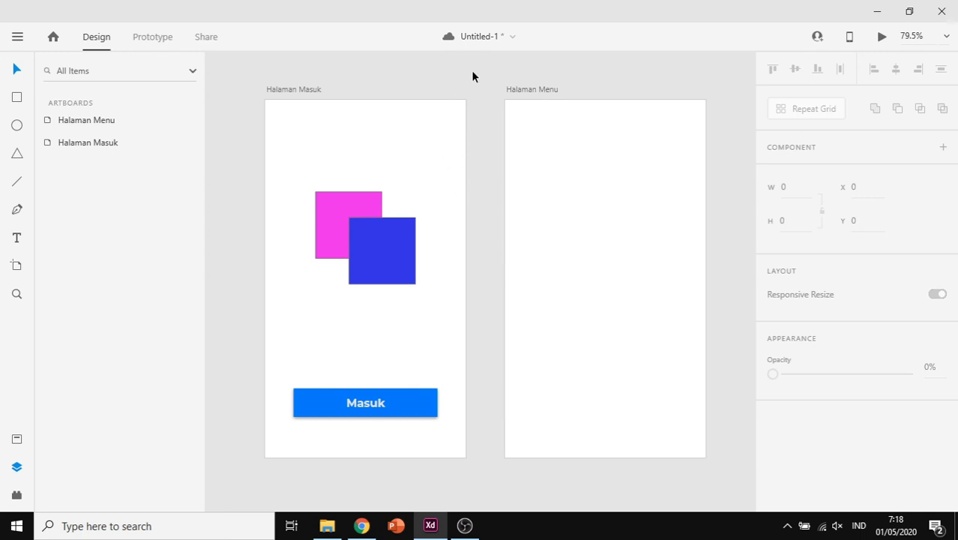
# Draw a 360 × 50 rectangle across the top of the Halaman Menu artboard and a smaller one about 127 high below it, near the left edge
pyautogui.press('space')
pyautogui.moveTo(580, 70); pyautogui.dragTo(511, 66)
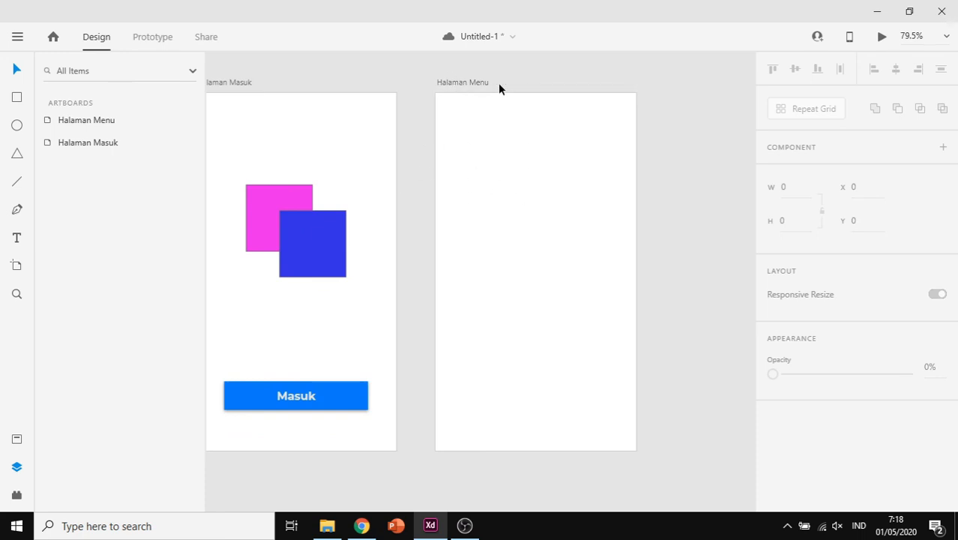
pyautogui.click(18, 100)
pyautogui.moveTo(435, 94)
pyautogui.mouseDown()
pyautogui.moveTo(549, 150)
pyautogui.moveTo(636, 121)
pyautogui.mouseUp()
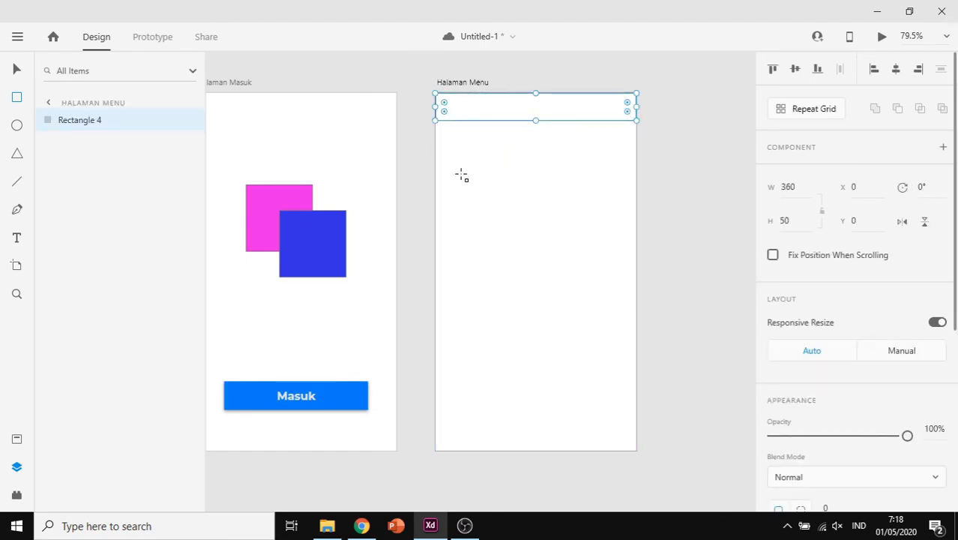
pyautogui.moveTo(452, 142); pyautogui.dragTo(537, 213)
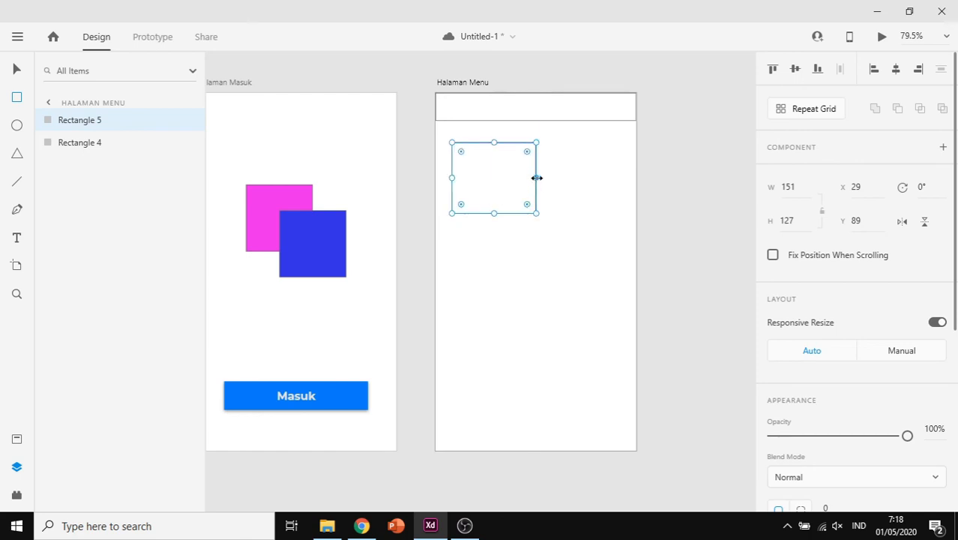
pyautogui.moveTo(535, 180); pyautogui.dragTo(527, 179)
# Add the text "Mesin cuci" just below the smaller rectangle on the Halaman Menu artboard
pyautogui.press('t')
pyautogui.click(459, 221)
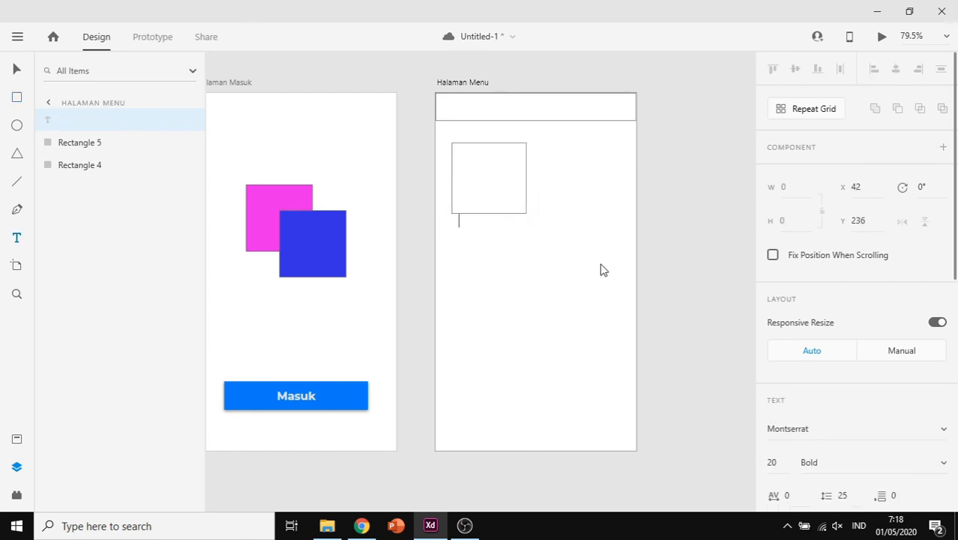
pyautogui.write('Mesin cuci')
# Fill the "Mesin cuci" text with the dark grey #6B6969
pyautogui.tripleClick(504, 220)
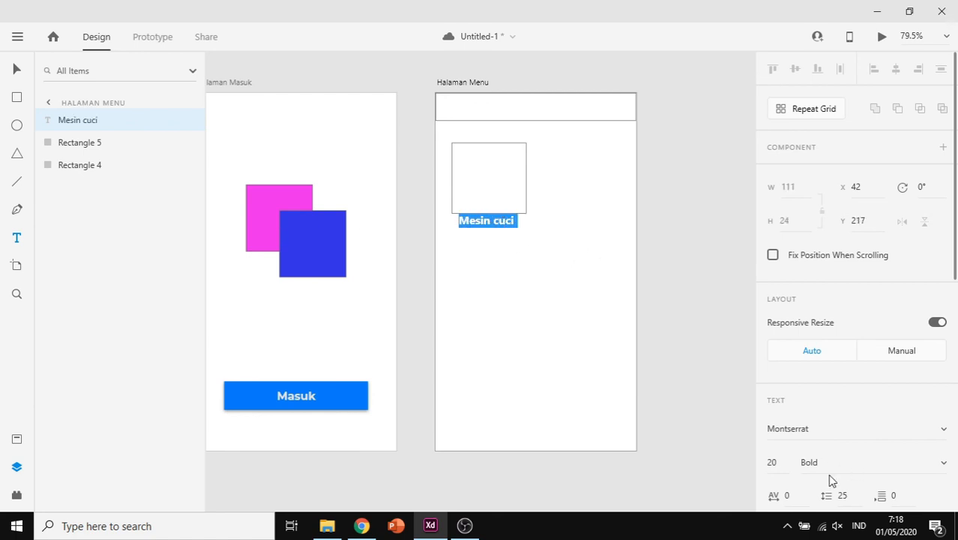
pyautogui.scroll(-5, 813, 427)
pyautogui.scroll(-1, 797, 383)
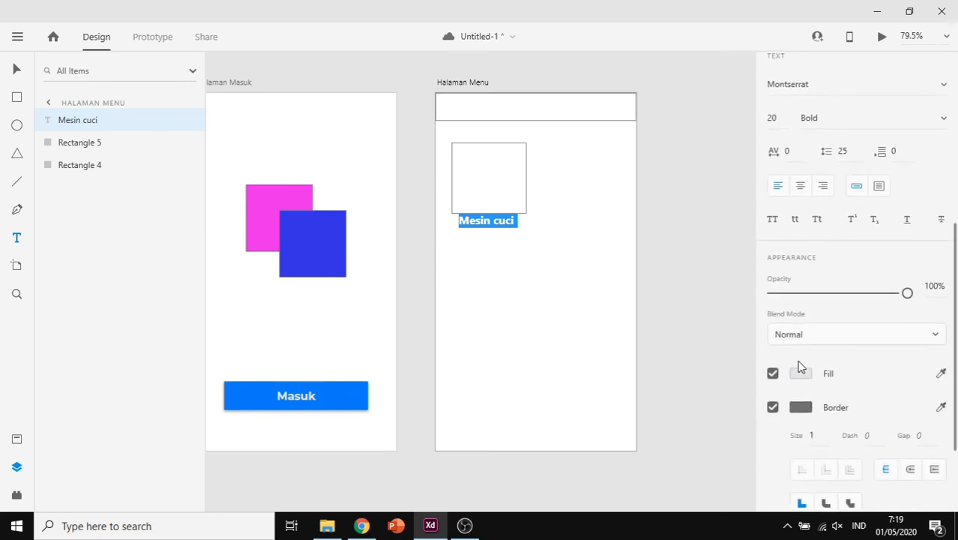
pyautogui.click(800, 373)
pyautogui.moveTo(597, 293); pyautogui.dragTo(592, 352)
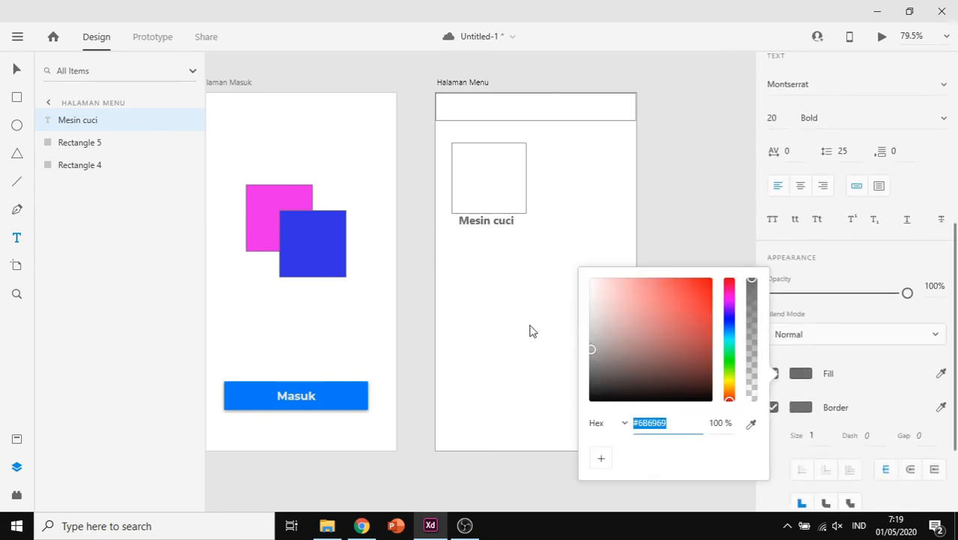
# Align the "Mesin cuci" text with the smaller rectangle's left edge, slightly below it, and set its font size to 18
pyautogui.click(16, 69)
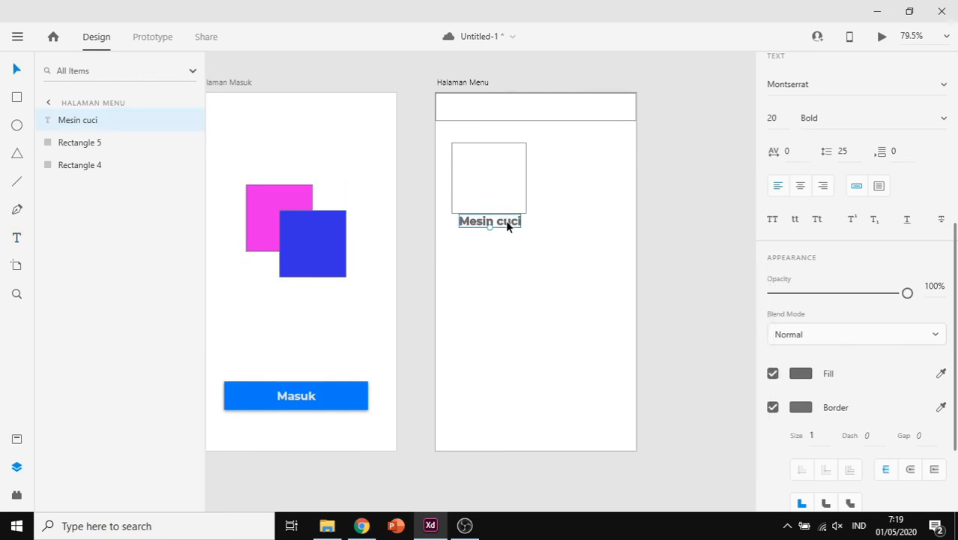
pyautogui.moveTo(506, 221); pyautogui.dragTo(503, 231)
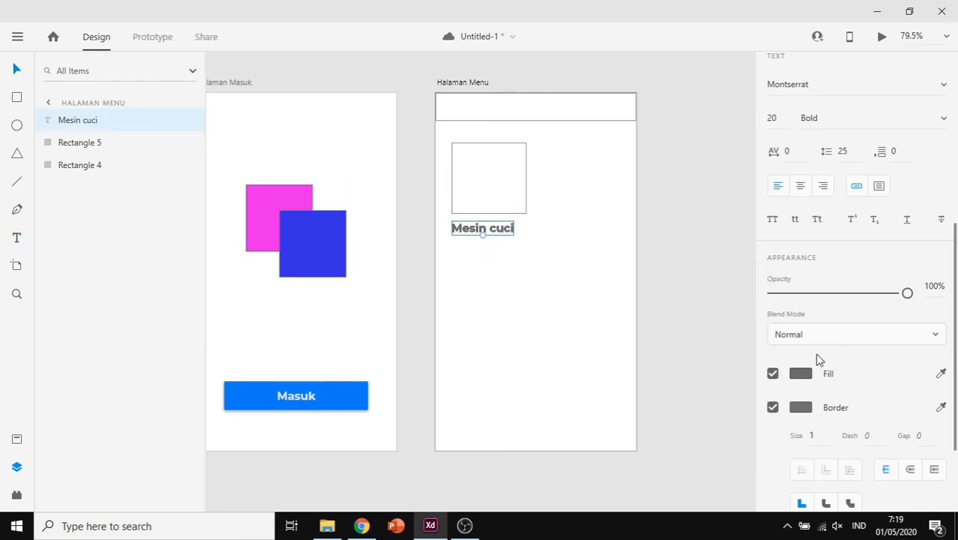
pyautogui.scroll(3, 833, 328)
pyautogui.click(780, 321)
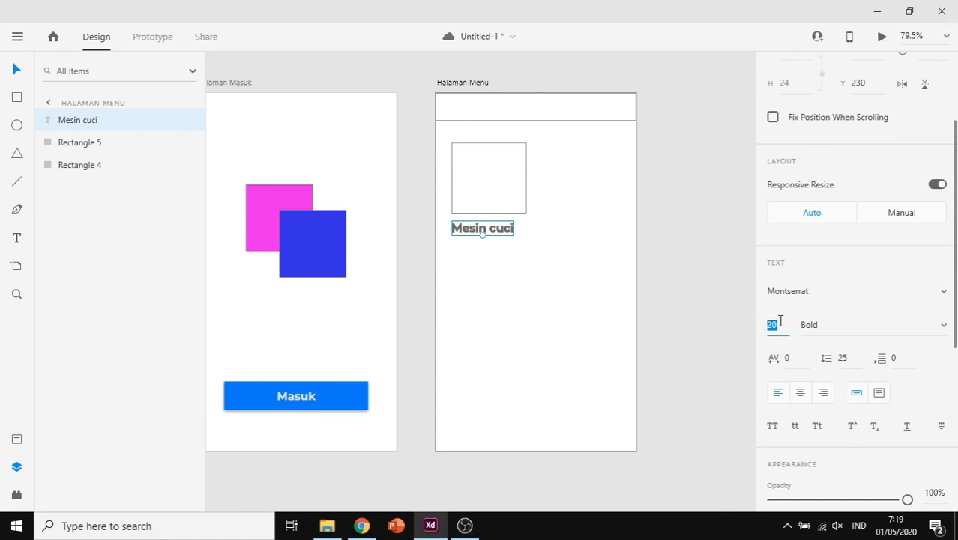
pyautogui.write('18')
pyautogui.press('Return')
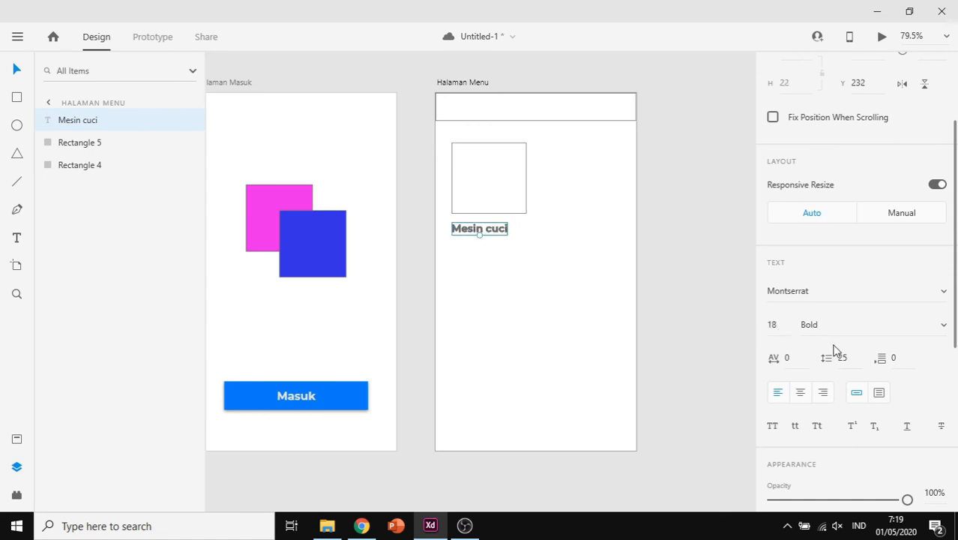
# Set the font weight of the "Mesin cuci" text to Medium
pyautogui.click(943, 326)
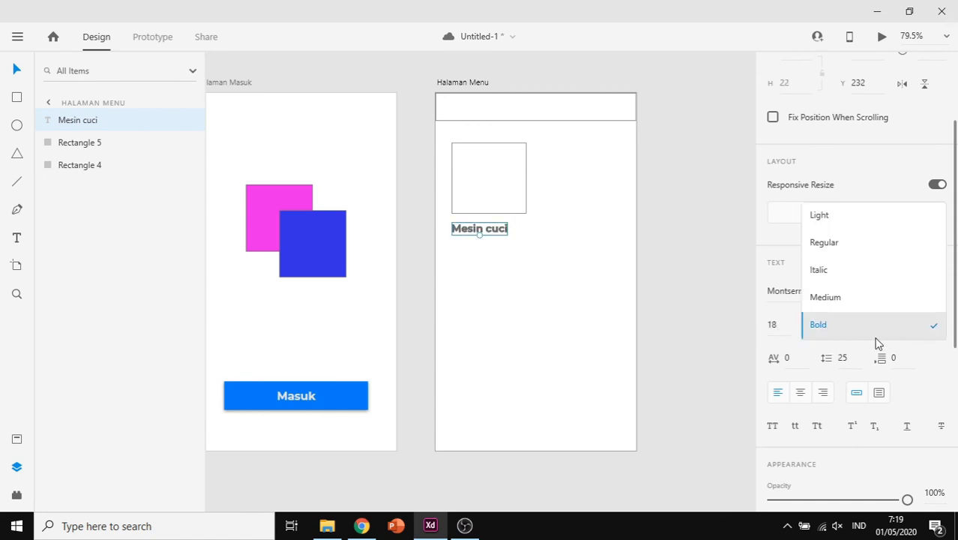
pyautogui.click(849, 294)
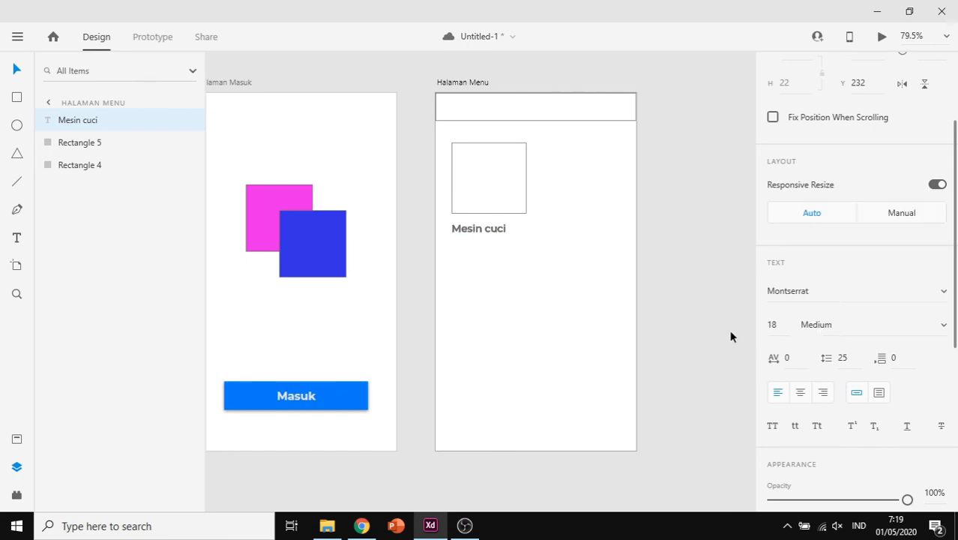
pyautogui.click(697, 336)
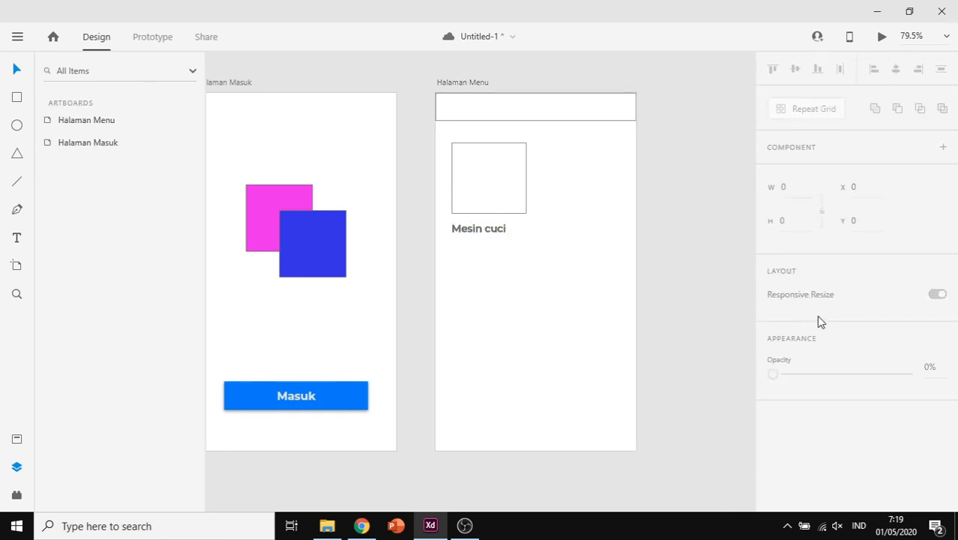
# Set the font weight of the "Mesin cuci" text to Regular
pyautogui.doubleClick(498, 228)
pyautogui.scroll(-4, 910, 316)
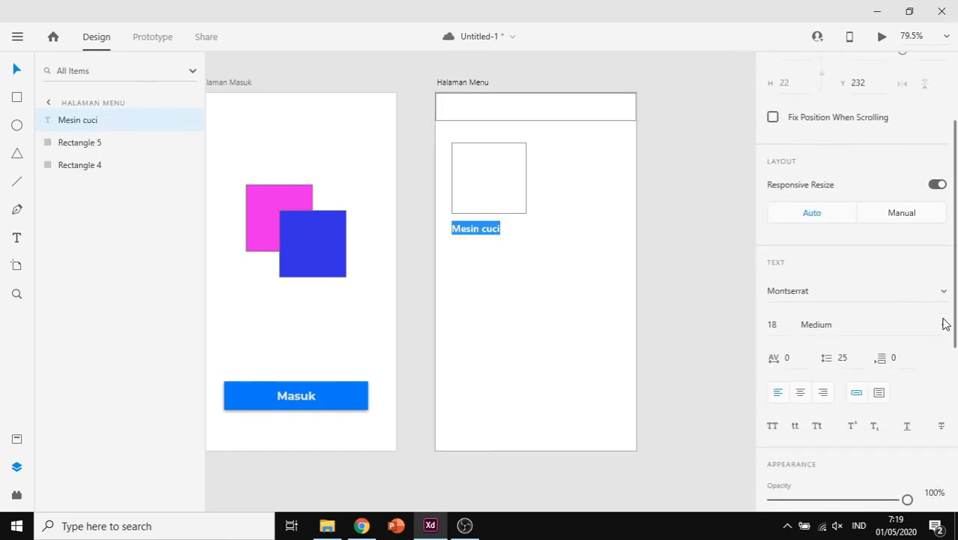
pyautogui.click(942, 324)
pyautogui.click(863, 272)
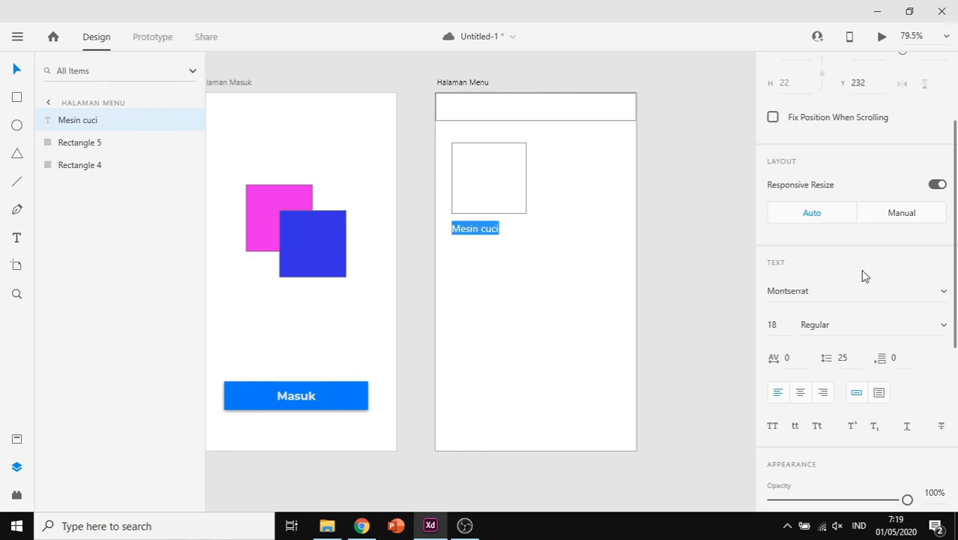
pyautogui.press('Escape')
pyautogui.click(538, 276)
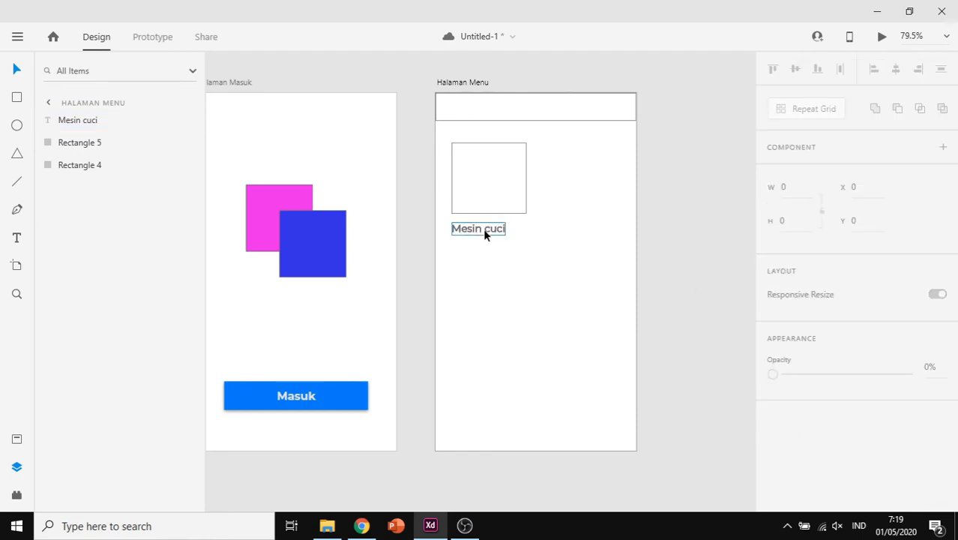
# Move the "Mesin cuci" text up slightly, closer to the rectangle above it
pyautogui.moveTo(483, 228); pyautogui.dragTo(482, 224)
pyautogui.press('Escape')
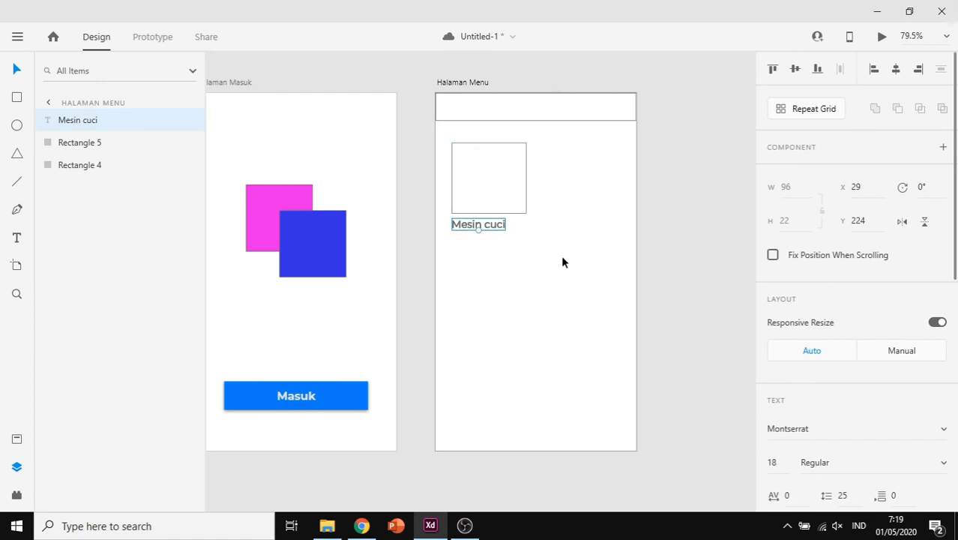
pyautogui.click(561, 255)
# Add the price text "Rp. 2.000.000" below the "Mesin cuci" text
pyautogui.click(17, 238)
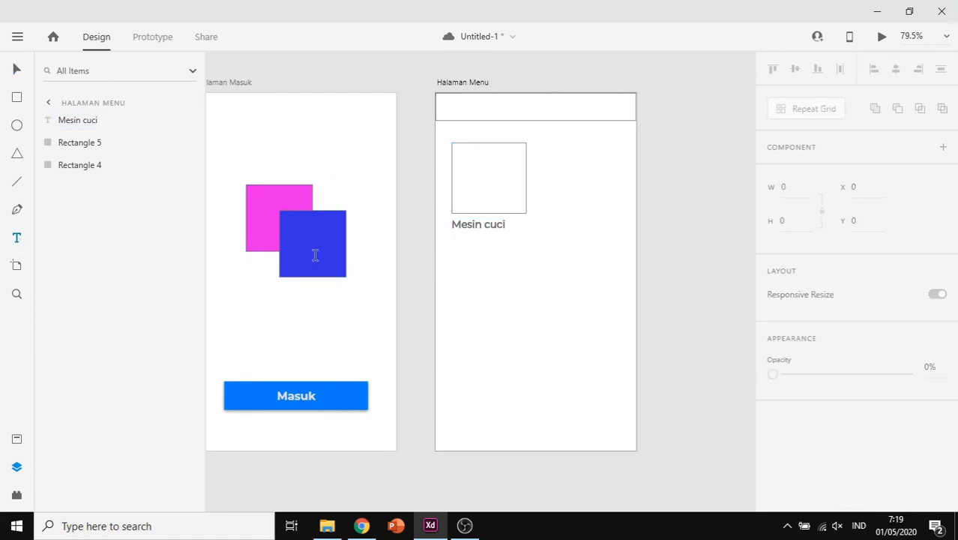
pyautogui.click(489, 240)
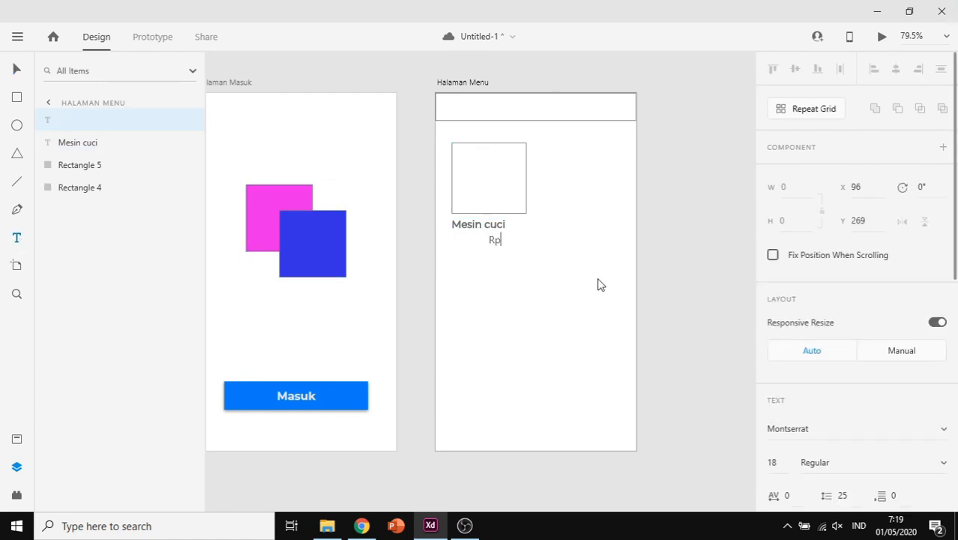
pyautogui.write('Rp. 2')
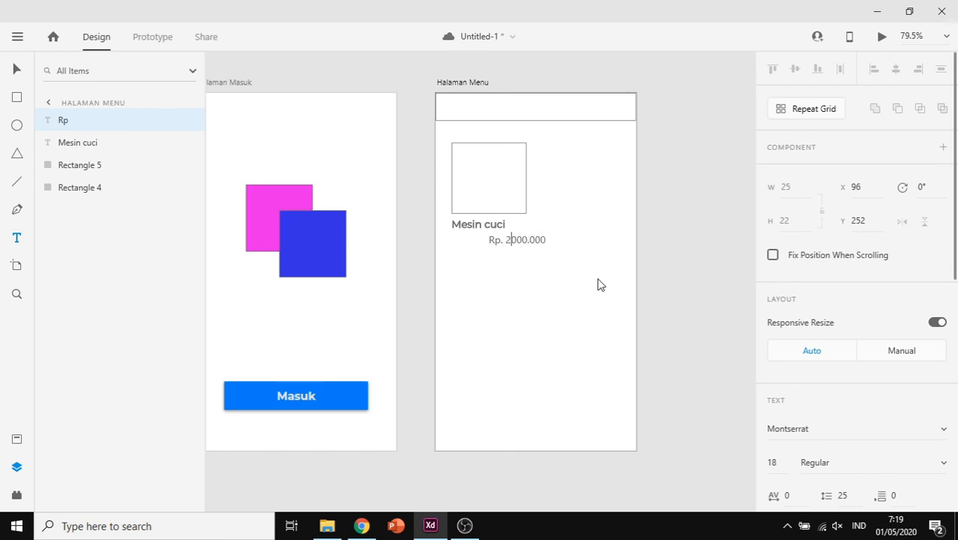
pyautogui.write('.000.')
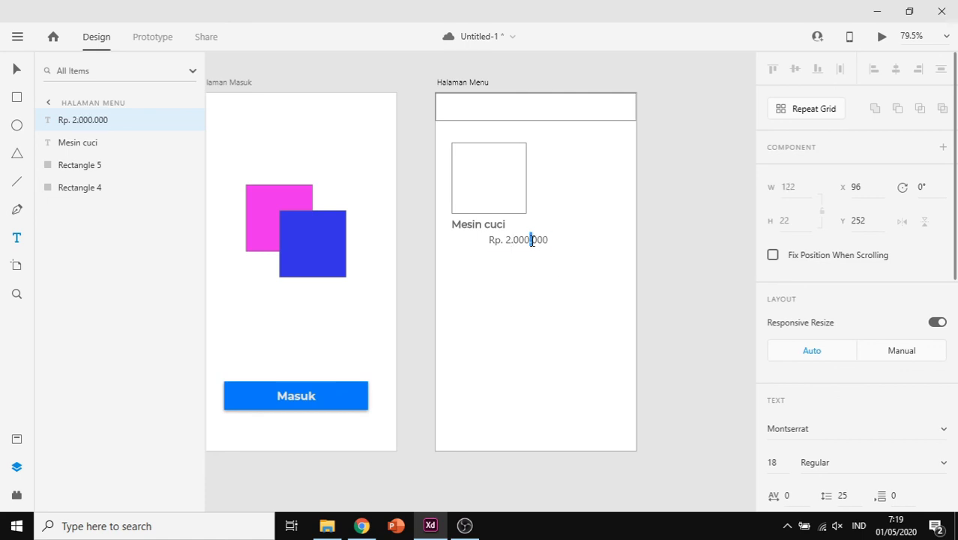
# Set the price text's font size to 16 and move it left to align with the "Mesin cuci" text
pyautogui.hotkey('ctrl', 'a')
pyautogui.scroll(-4, 785, 372)
pyautogui.click(776, 324)
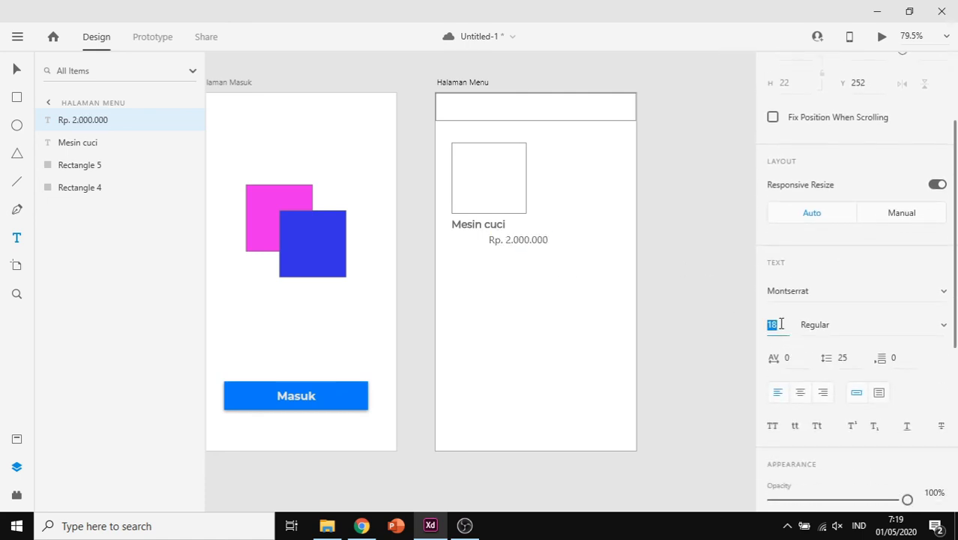
pyautogui.write('16')
pyautogui.press('Return')
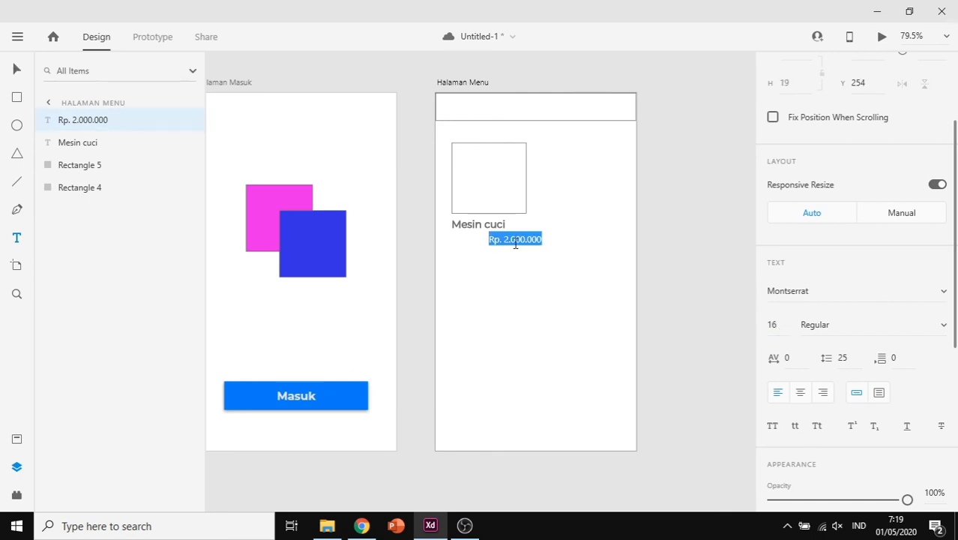
pyautogui.click(17, 70)
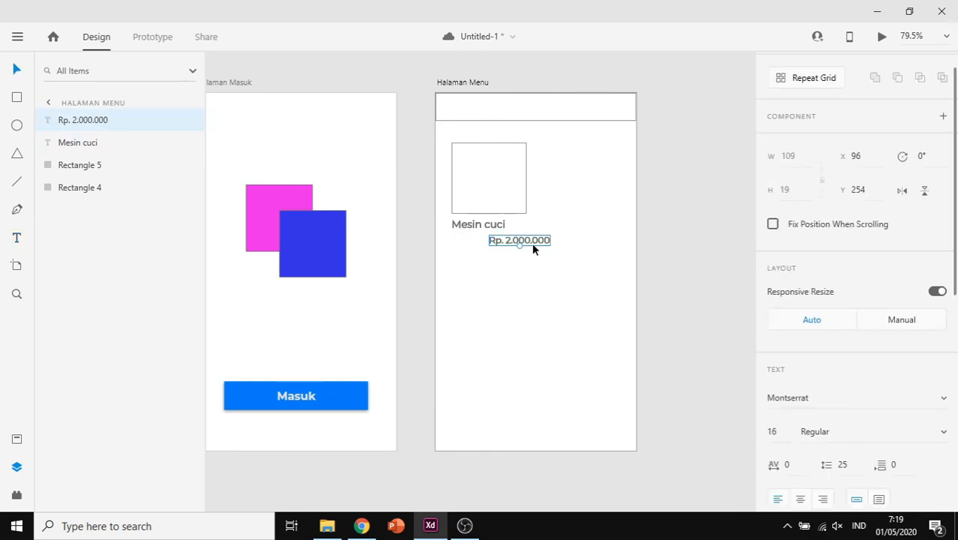
pyautogui.moveTo(533, 247); pyautogui.dragTo(499, 247)
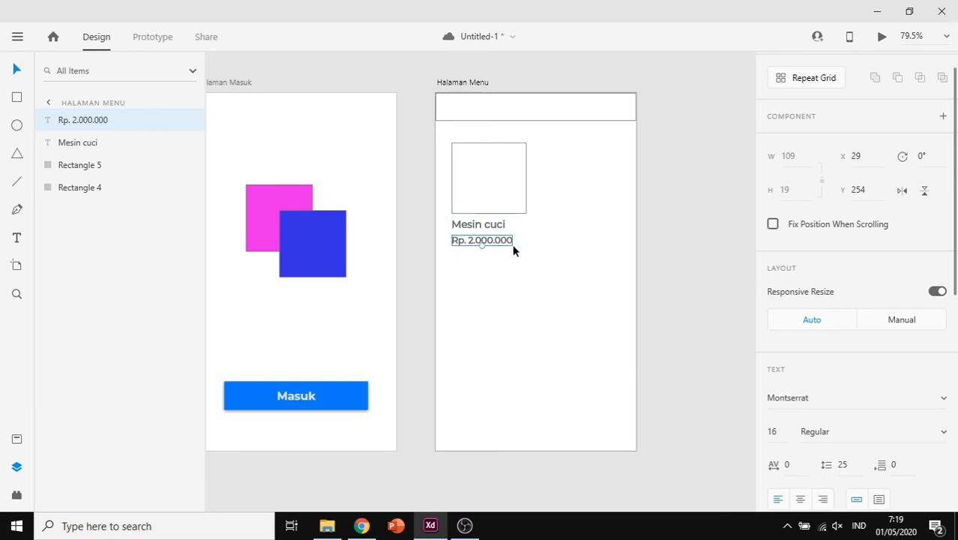
# Set the font weight of the "Rp. 2.000.000" price text to Bold and select the "Mesin cuci" text above it
pyautogui.scroll(-3, 812, 378)
pyautogui.click(942, 294)
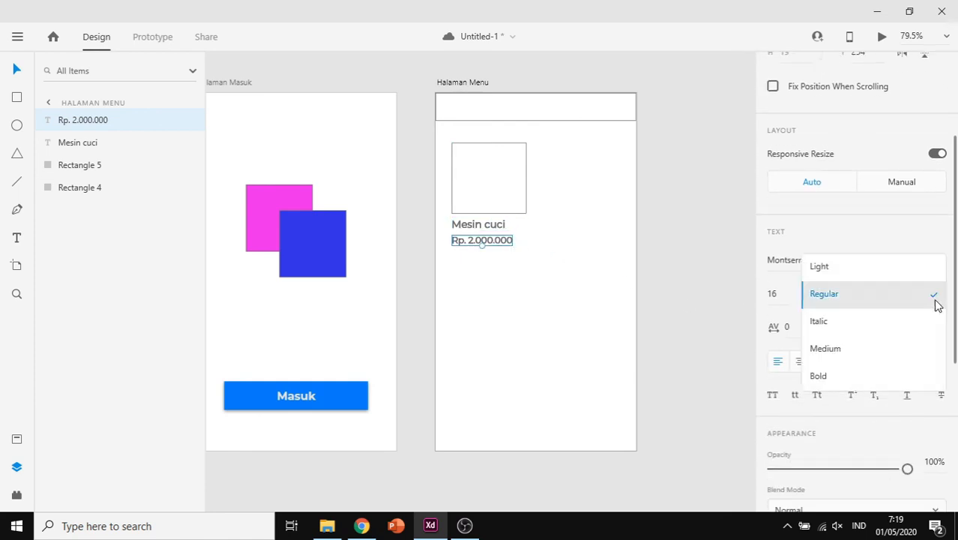
pyautogui.click(833, 378)
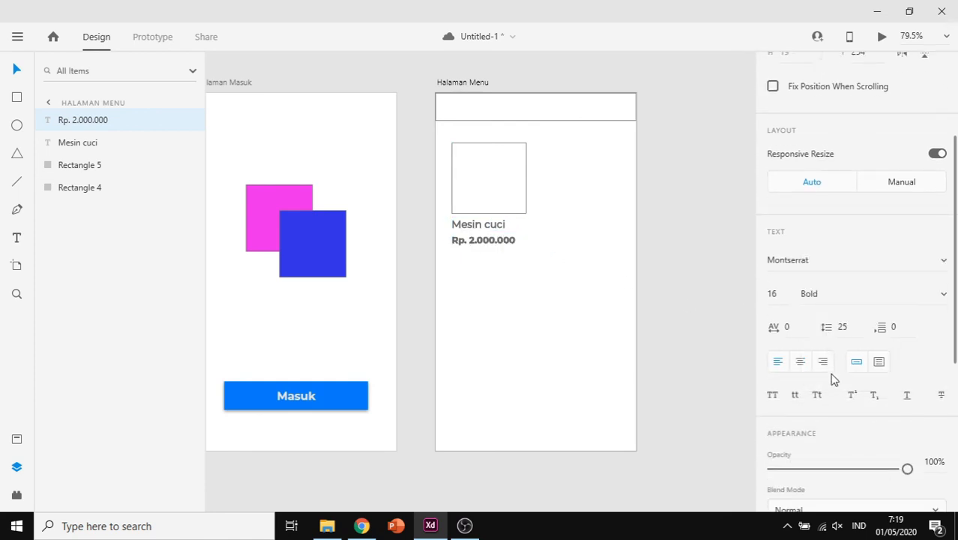
pyautogui.click(710, 301)
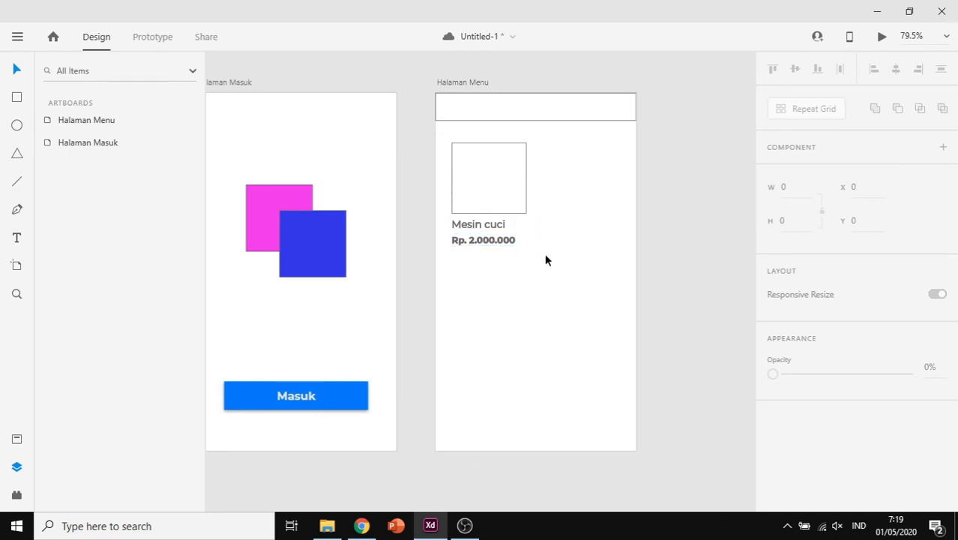
pyautogui.click(495, 228)
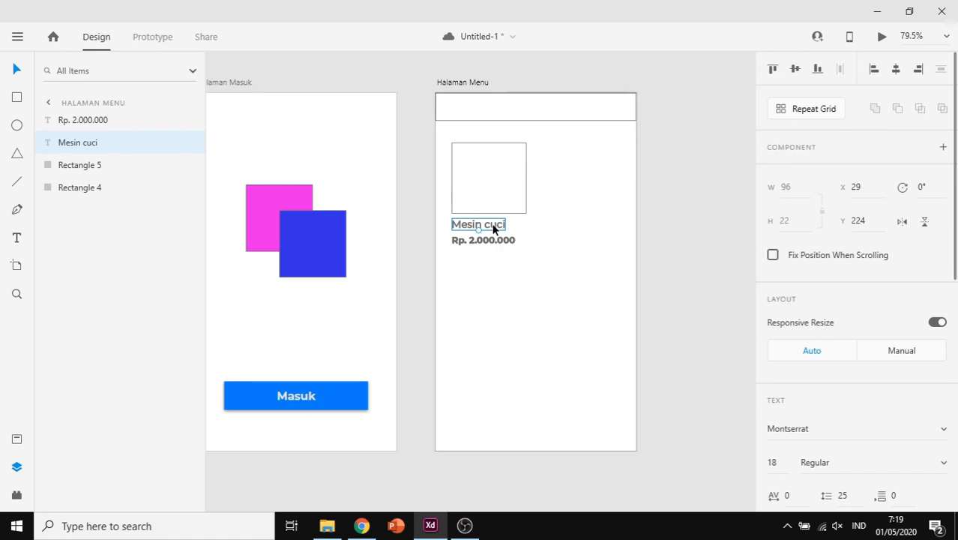
# Turn the product card on Halaman Menu into a repeat grid of two columns and three rows
pyautogui.moveTo(554, 253); pyautogui.dragTo(475, 170)
pyautogui.click(805, 109)
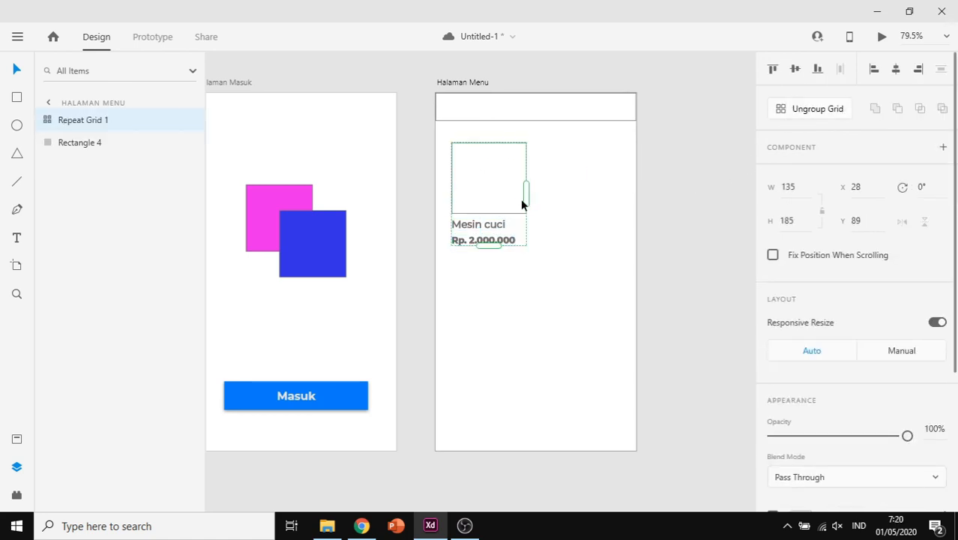
pyautogui.moveTo(528, 195); pyautogui.dragTo(615, 195)
pyautogui.moveTo(532, 246); pyautogui.dragTo(545, 478)
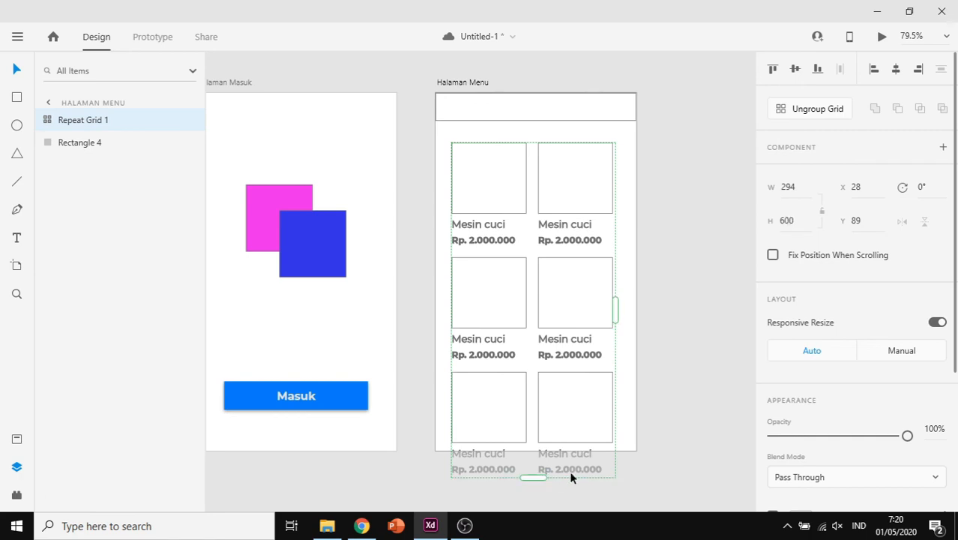
pyautogui.click(631, 431)
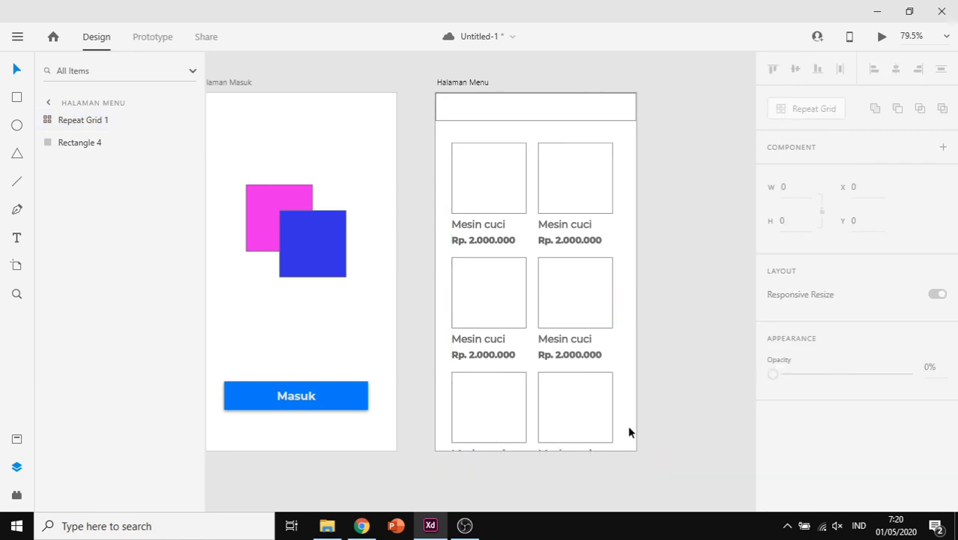
# Lengthen the Halaman Menu artboard downward so all three rows of product cards fit inside it
pyautogui.click(458, 84)
pyautogui.moveTo(535, 451); pyautogui.dragTo(562, 336)
pyautogui.click(673, 304)
pyautogui.scroll(5, 672, 303)
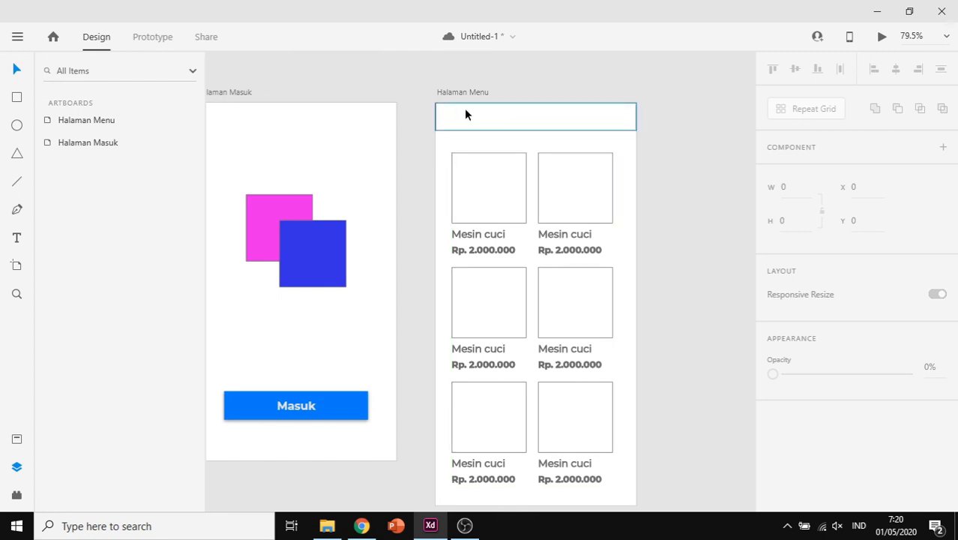
# Fill the header rectangle on Halaman Menu with the blue #077BFF colour from the document's saved assets
pyautogui.click(465, 114)
pyautogui.scroll(-5, 835, 360)
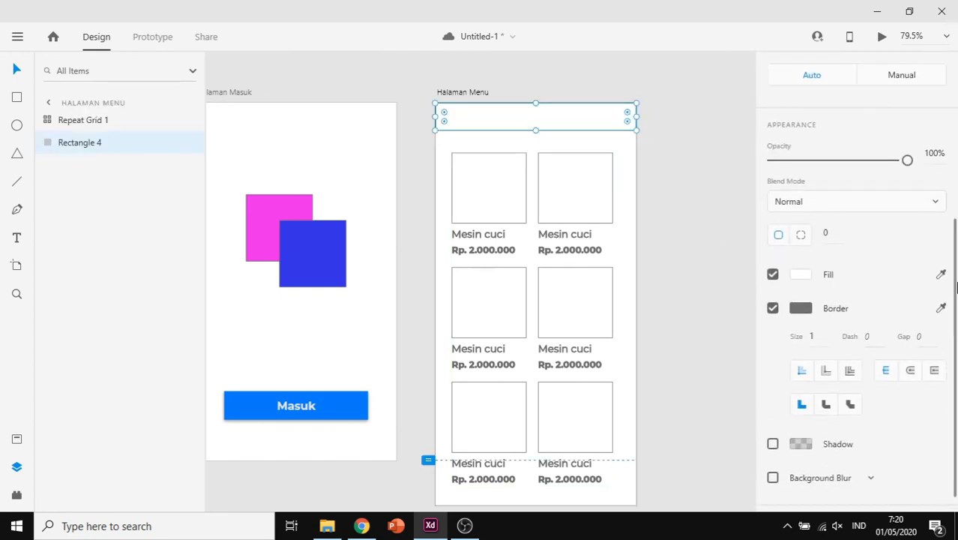
pyautogui.click(17, 441)
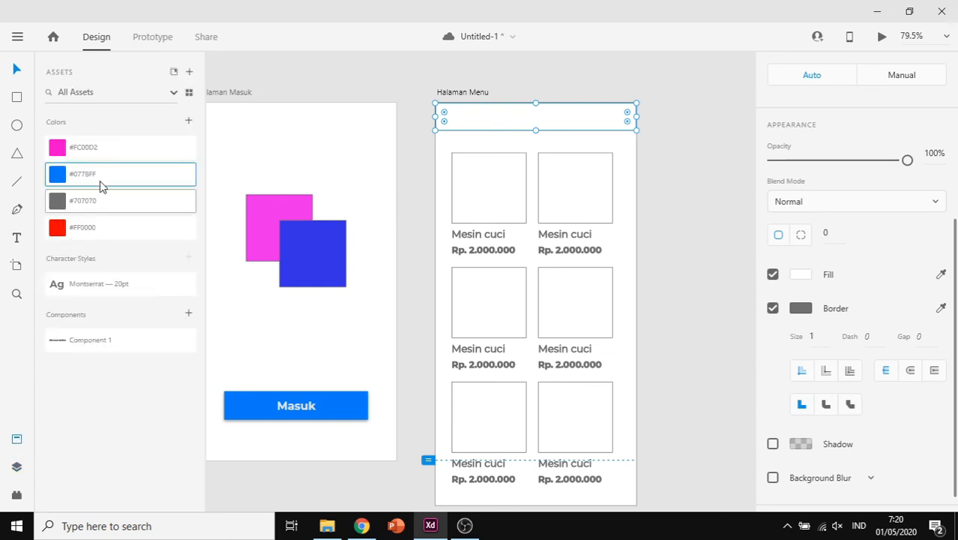
pyautogui.click(103, 177)
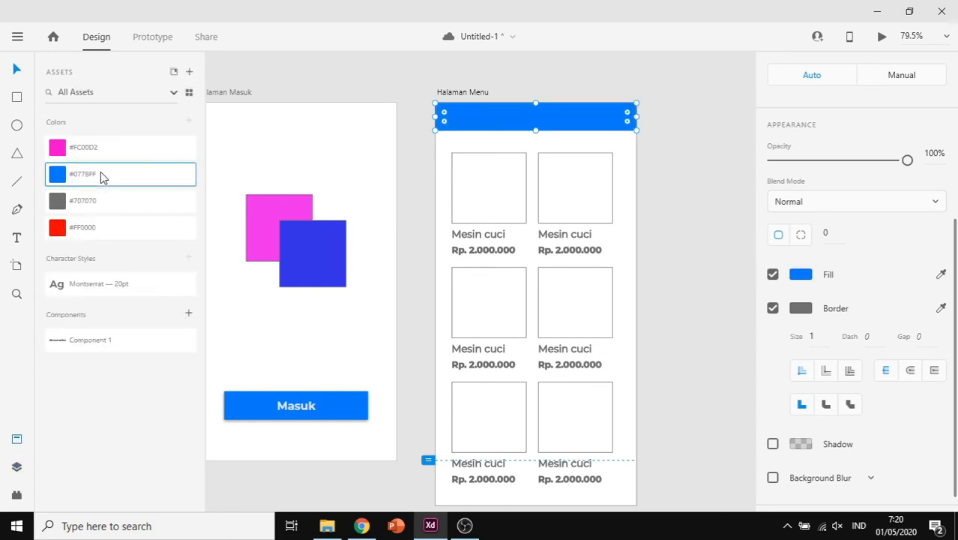
pyautogui.click(495, 71)
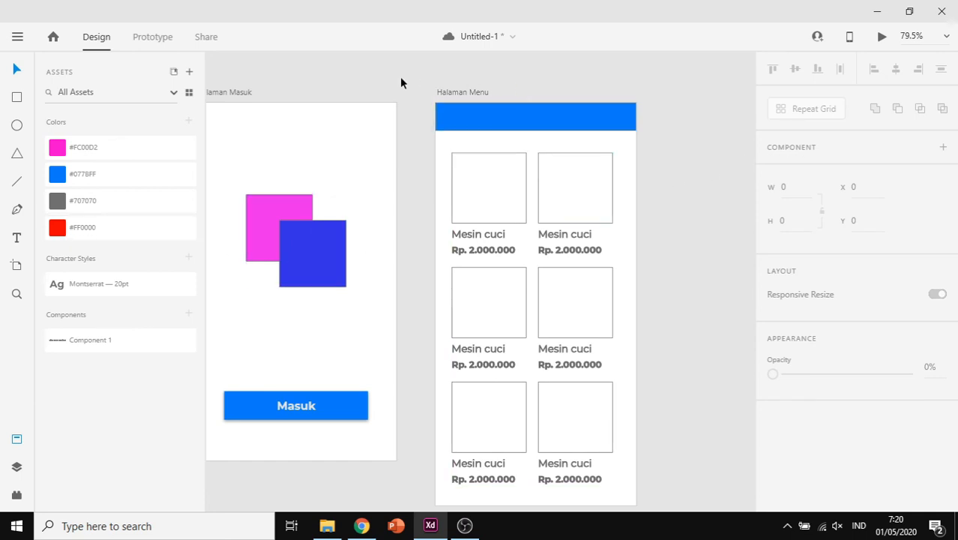
# Switch to prototyping with the layers shown and link the Masuk button on Halaman Masuk to the Halaman Menu artboard
pyautogui.click(153, 39)
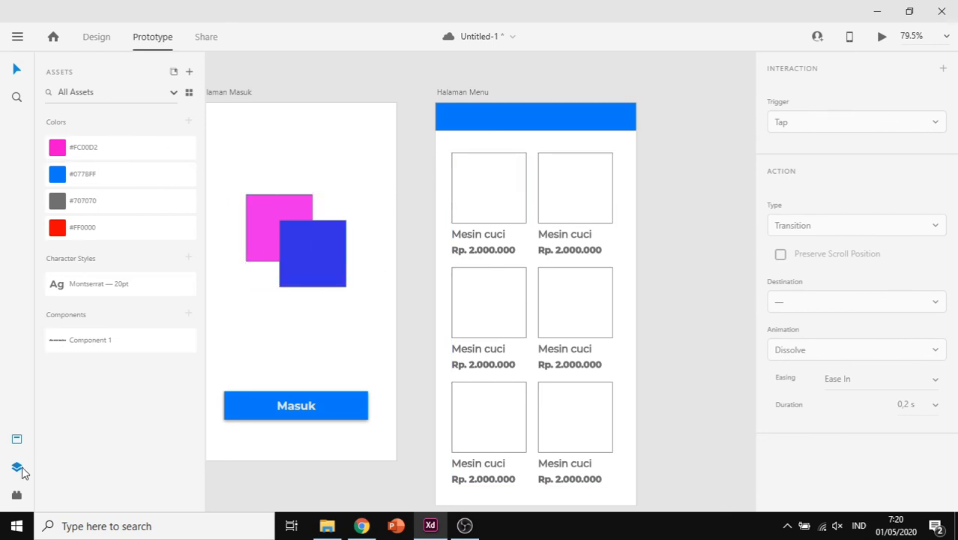
pyautogui.click(17, 467)
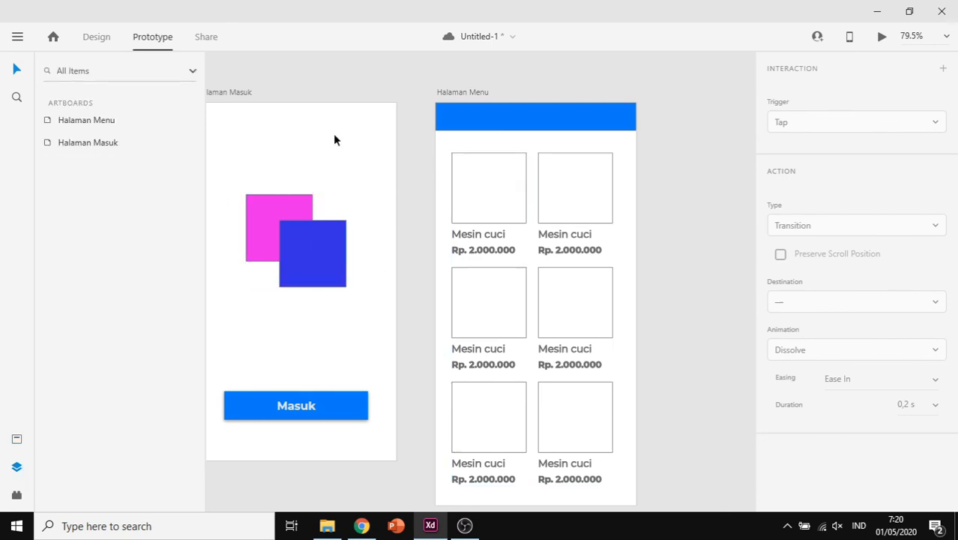
pyautogui.click(345, 414)
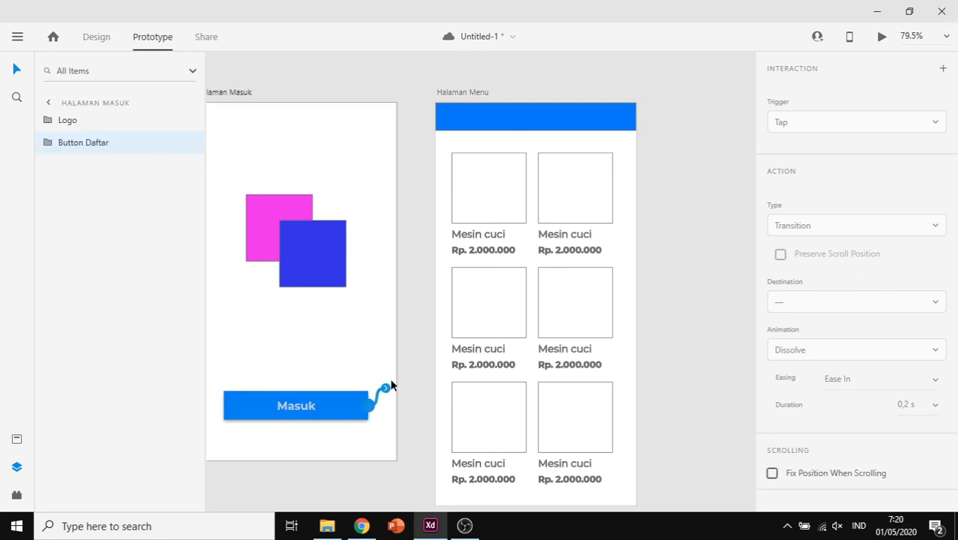
pyautogui.moveTo(390, 382); pyautogui.dragTo(433, 144)
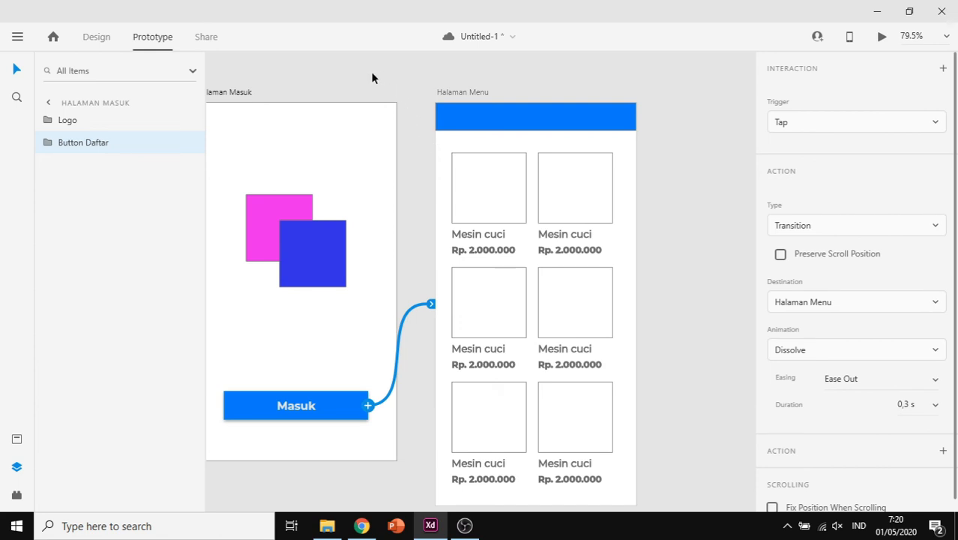
# Examine the trigger and action type options of the Masuk button's interaction, keeping Tap and Transition
pyautogui.moveTo(373, 77); pyautogui.dragTo(429, 80)
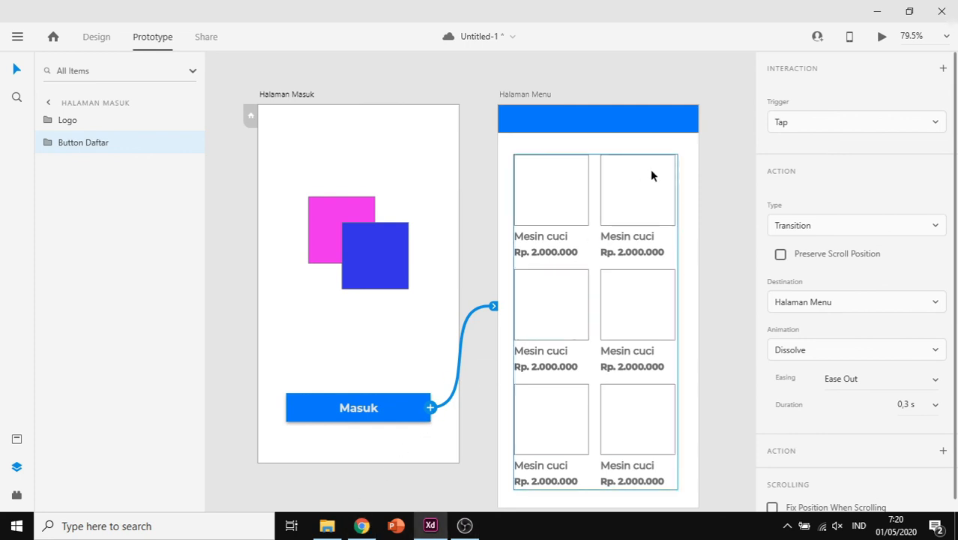
pyautogui.click(828, 129)
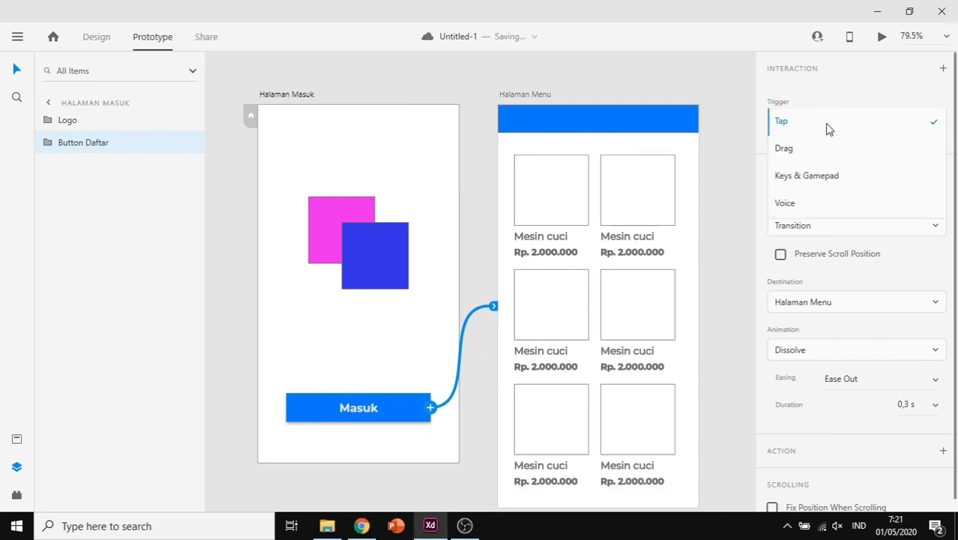
pyautogui.click(816, 130)
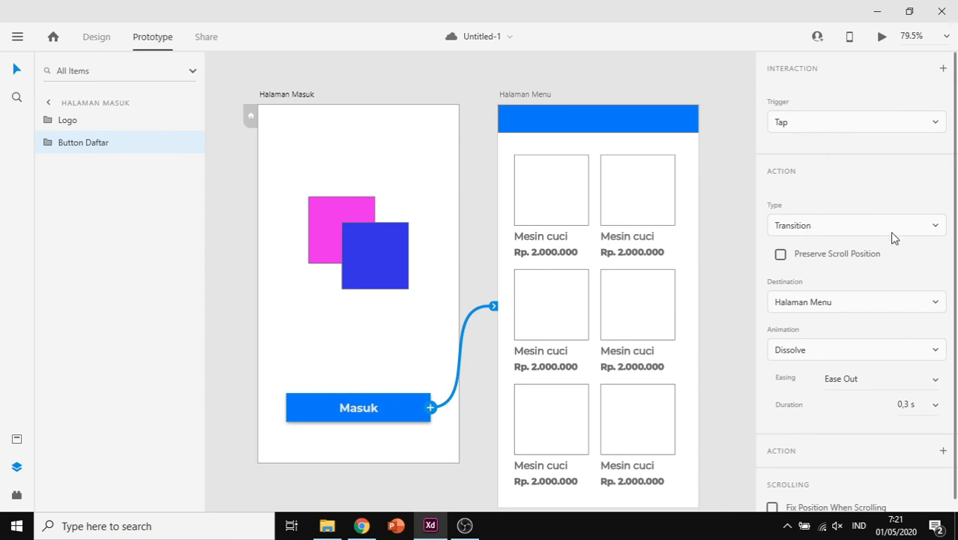
pyautogui.click(916, 232)
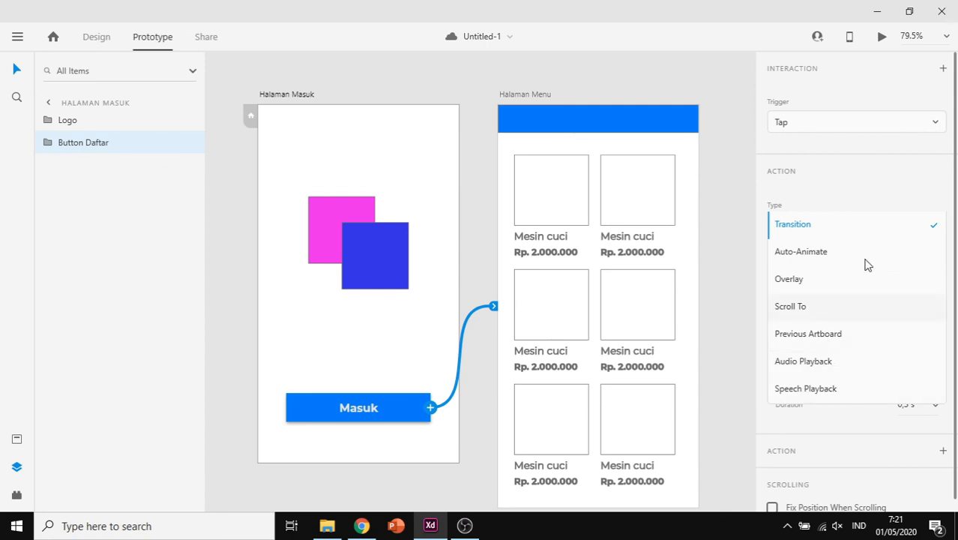
pyautogui.click(886, 211)
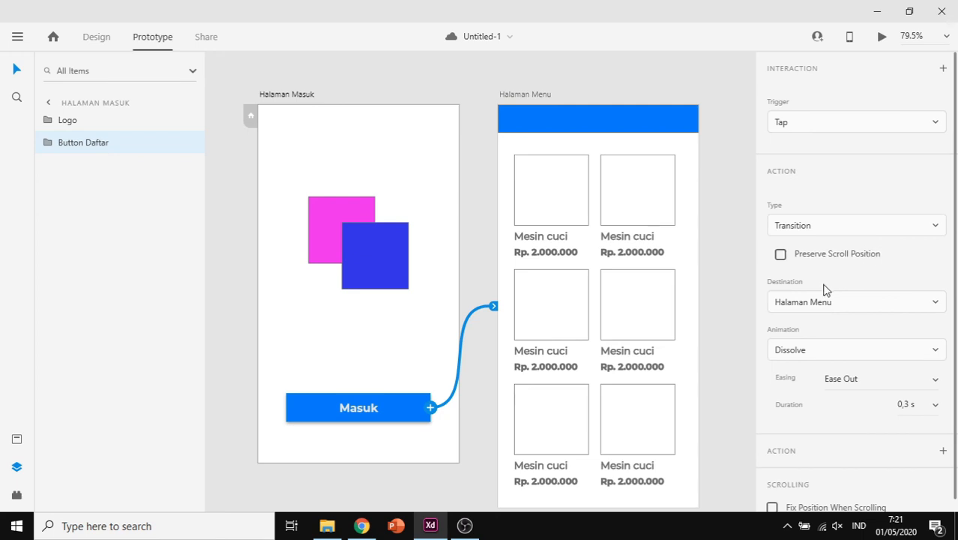
# Set the Masuk button's transition to the Slide Right animation with Snap easing and a duration of 0,8 s
pyautogui.scroll(-1, 823, 285)
pyautogui.click(820, 339)
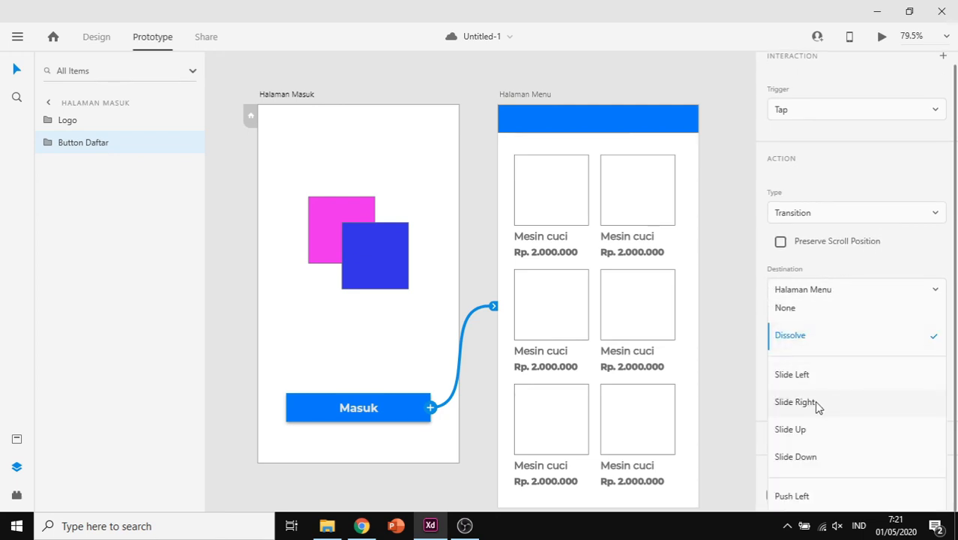
pyautogui.click(816, 405)
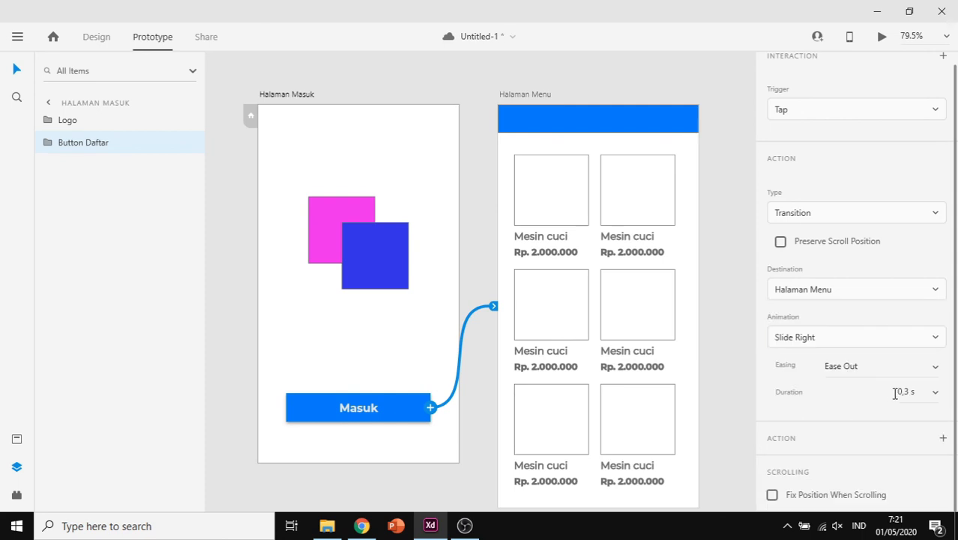
pyautogui.click(936, 367)
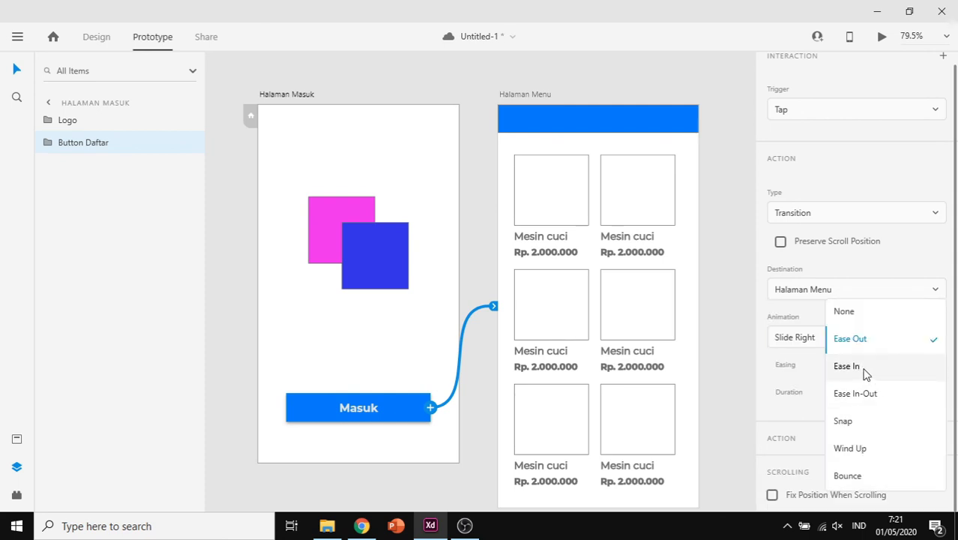
pyautogui.click(859, 425)
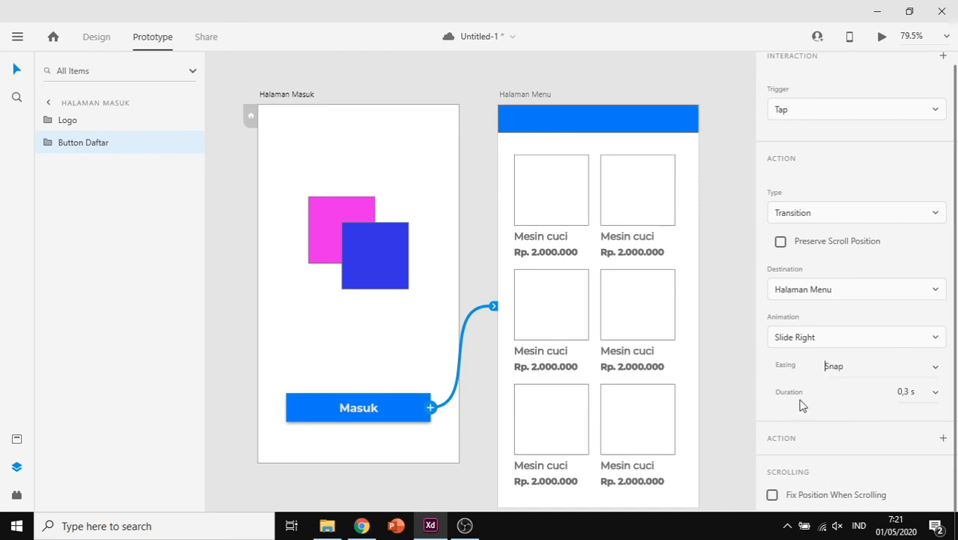
pyautogui.click(938, 396)
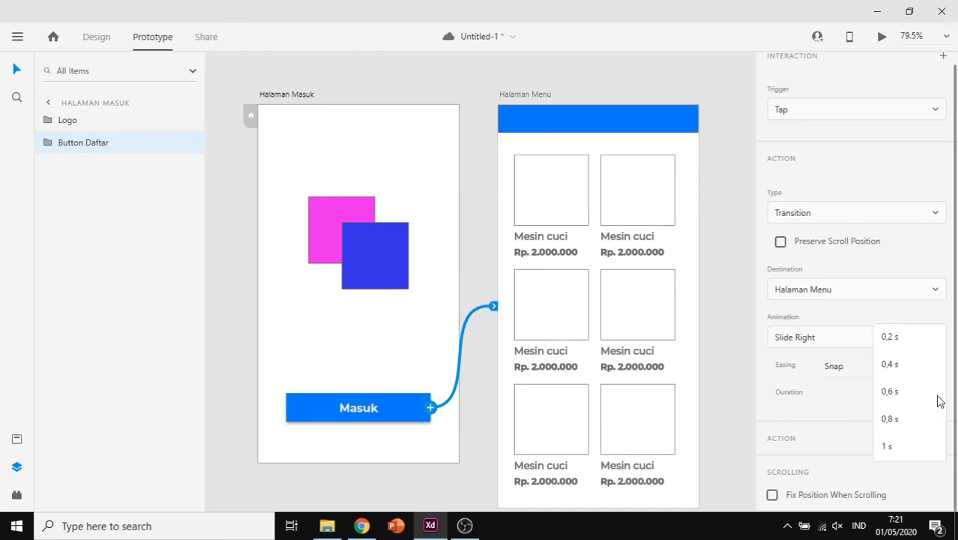
pyautogui.click(900, 418)
pyautogui.click(508, 64)
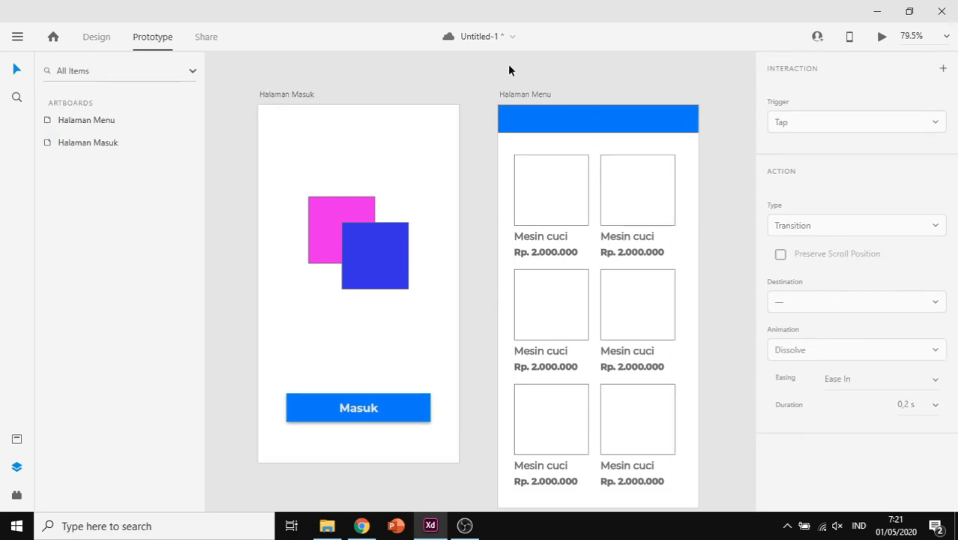
# Preview the prototype, follow the Masuk button to Halaman Menu, scroll through the product list and close the preview
pyautogui.click(882, 38)
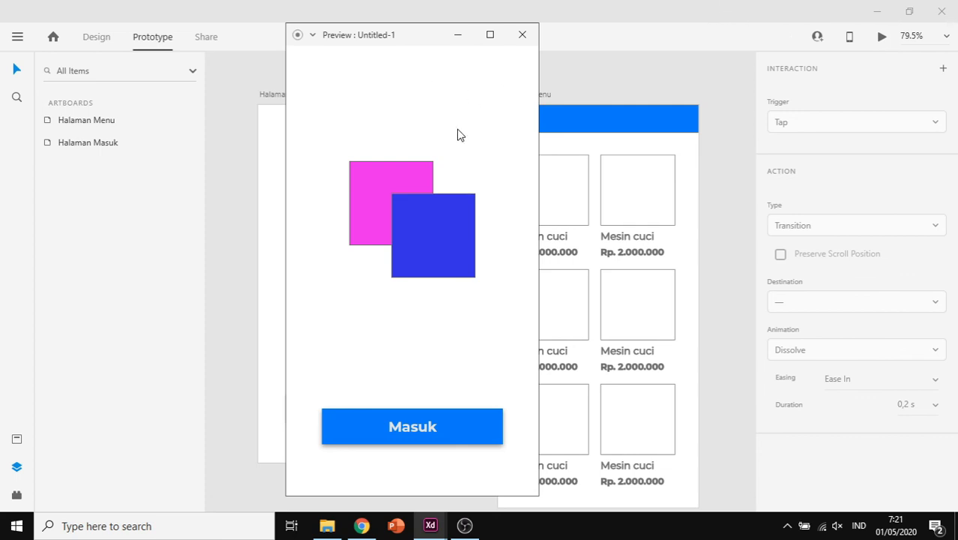
pyautogui.click(405, 431)
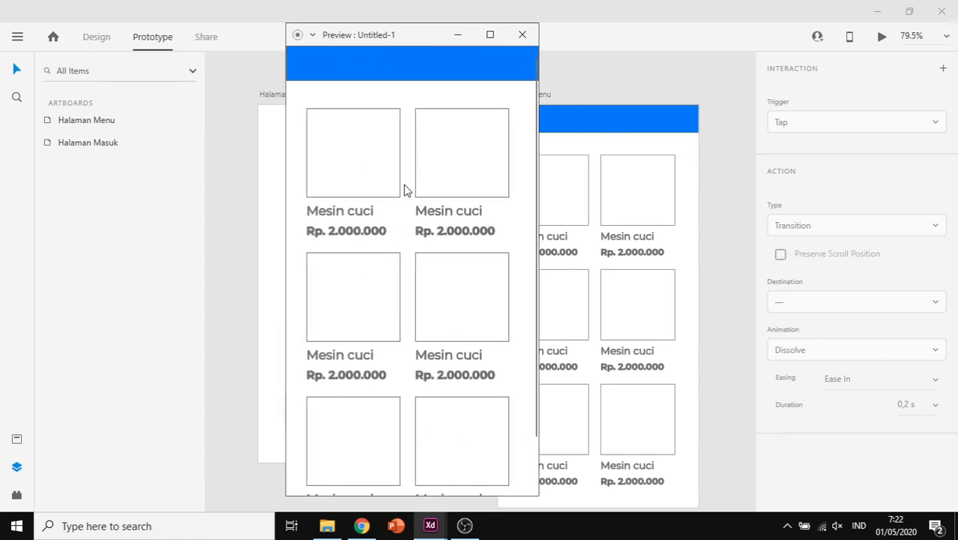
pyautogui.moveTo(431, 36); pyautogui.dragTo(384, 35)
pyautogui.scroll(-2, 369, 154)
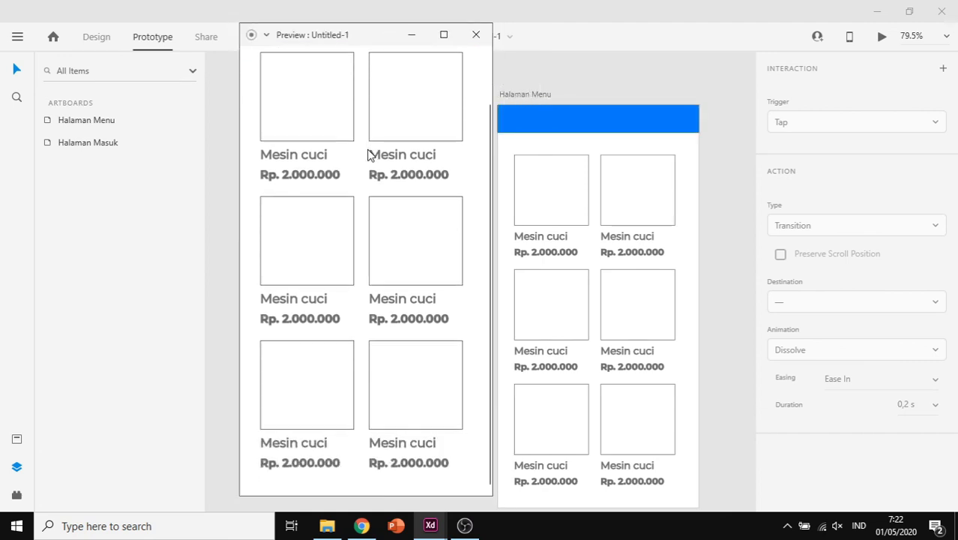
pyautogui.scroll(2, 369, 154)
pyautogui.scroll(-2, 368, 161)
pyautogui.scroll(2, 333, 204)
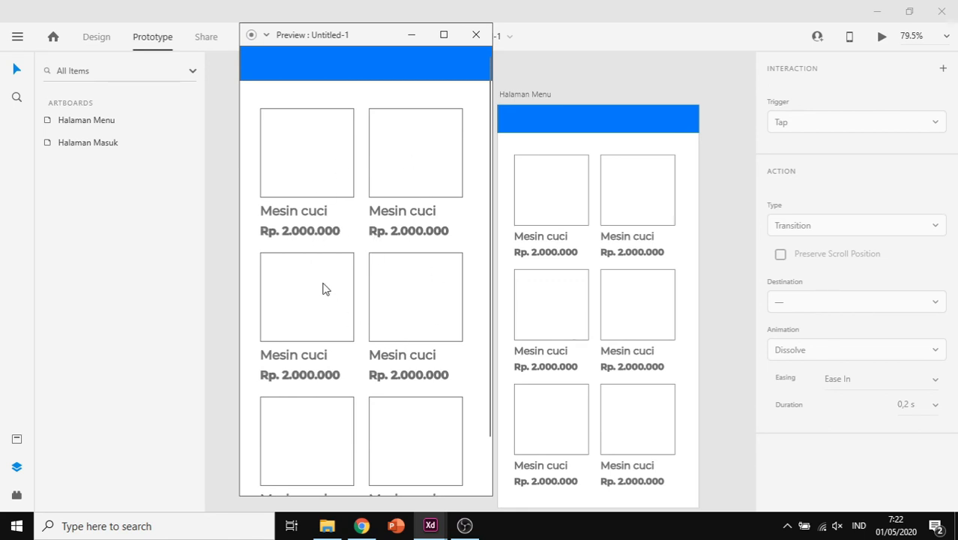
pyautogui.scroll(-2, 356, 159)
pyautogui.scroll(2, 366, 173)
pyautogui.click(484, 41)
# Select the contents of each artboard in turn, ending with Logo and Button Daftar, to check the link to Halaman Menu
pyautogui.moveTo(232, 73); pyautogui.dragTo(489, 469)
pyautogui.moveTo(500, 76); pyautogui.dragTo(723, 492)
pyautogui.click(459, 67)
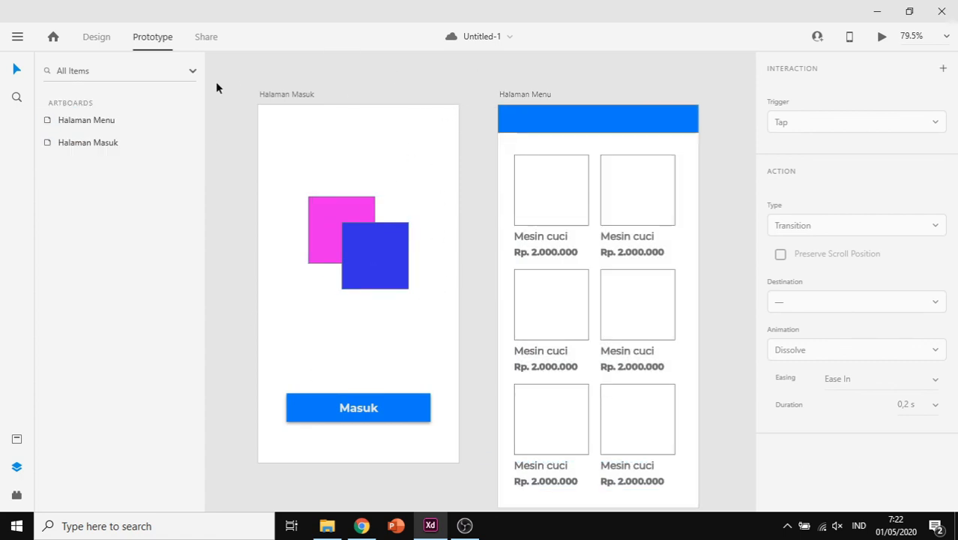
pyautogui.moveTo(235, 71); pyautogui.dragTo(480, 476)
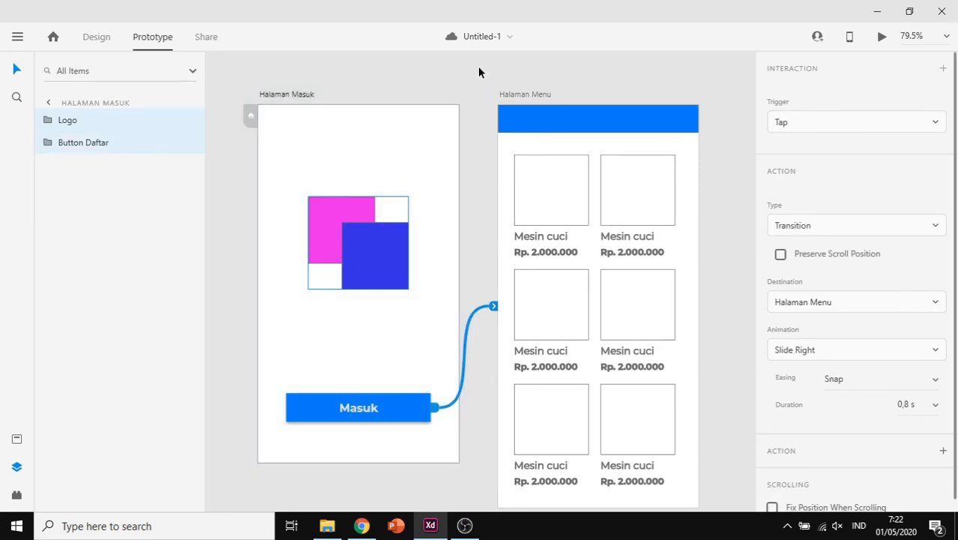